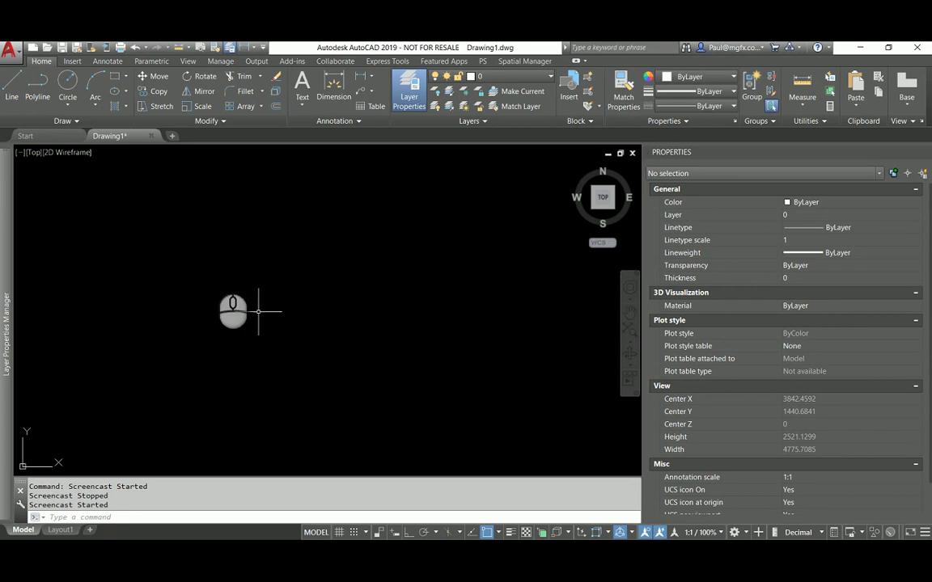
# Switch to Layout1 and select its single viewport (205.6 by 156, scale 0.4849)
pyautogui.click(61, 530)
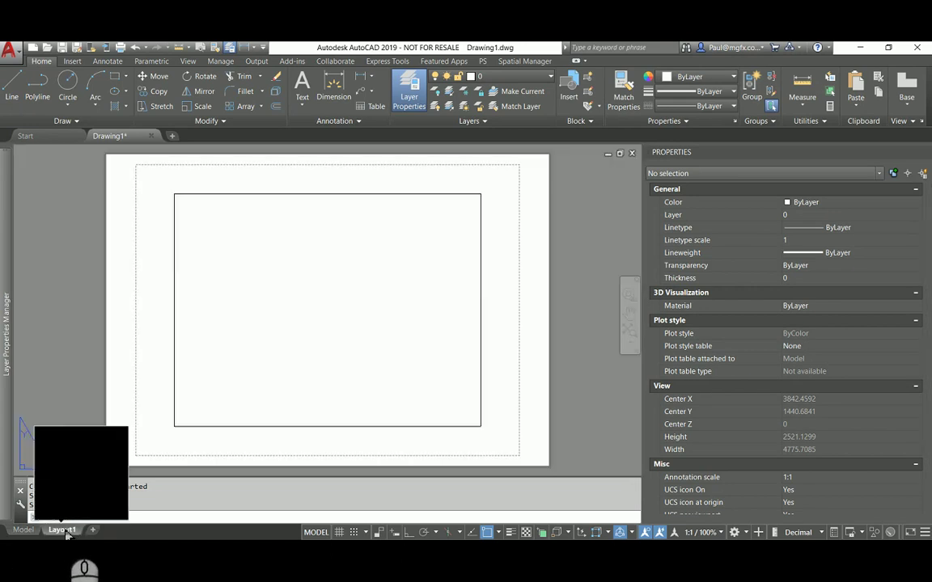
pyautogui.click(111, 297)
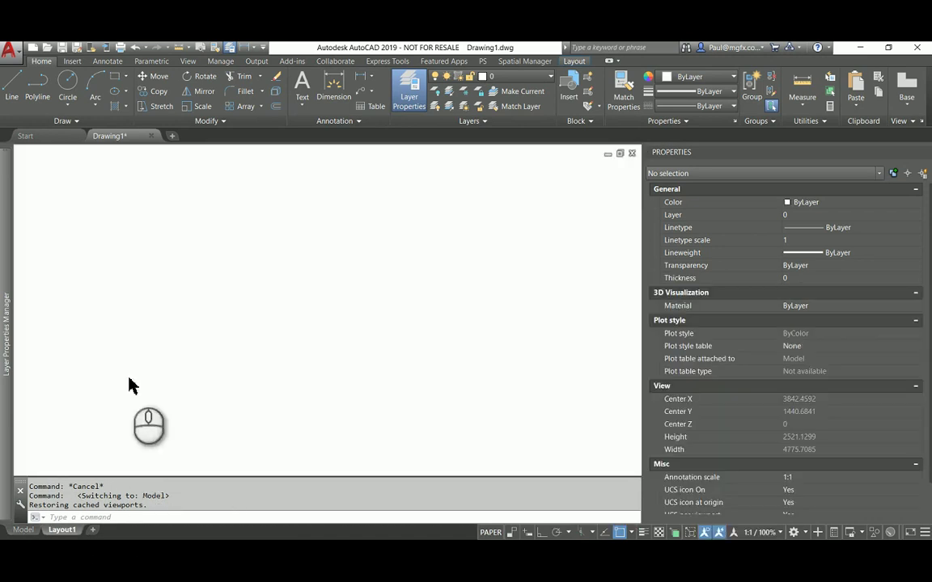
pyautogui.click(61, 529)
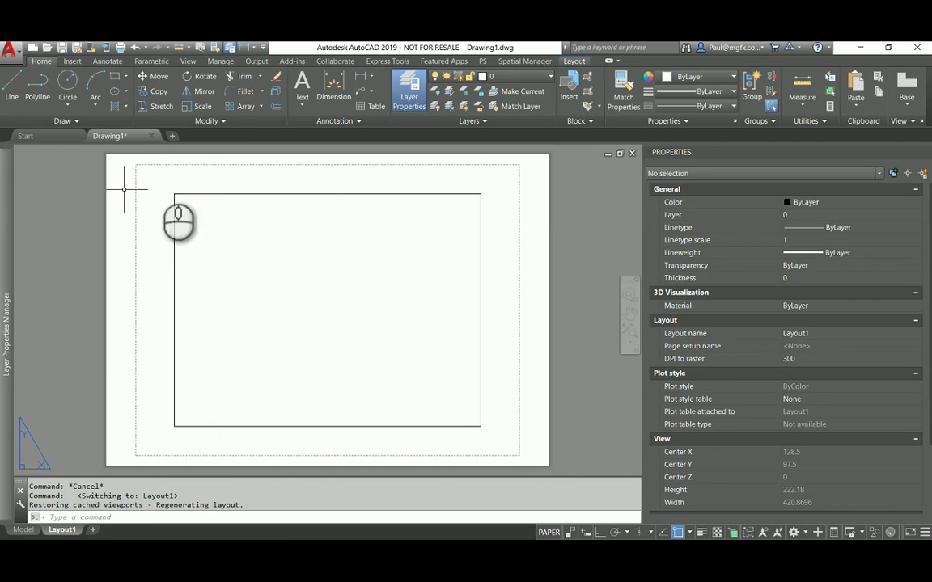
pyautogui.click(227, 194)
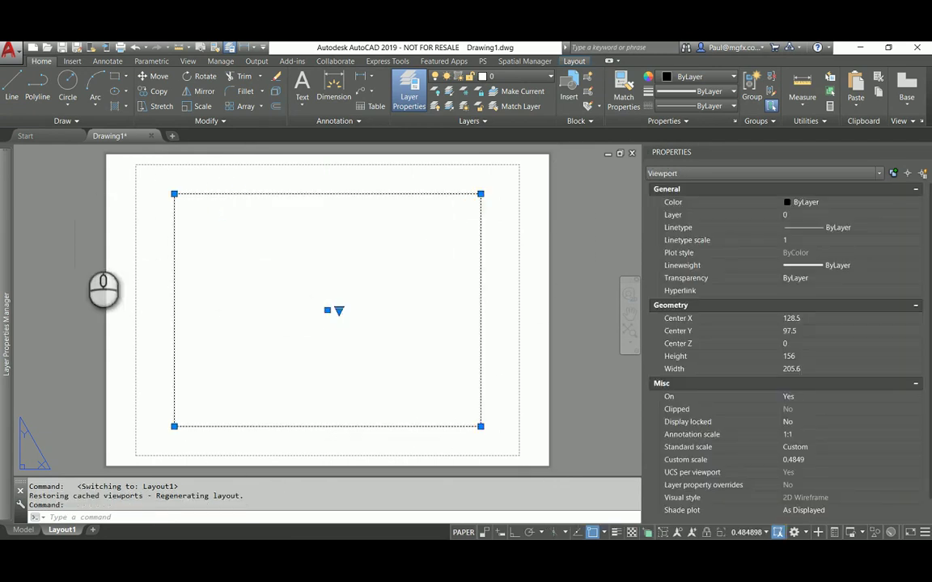
# Create a new layer named Layer1 with the colour magenta
pyautogui.press('Escape')
pyautogui.moveTo(10, 252)
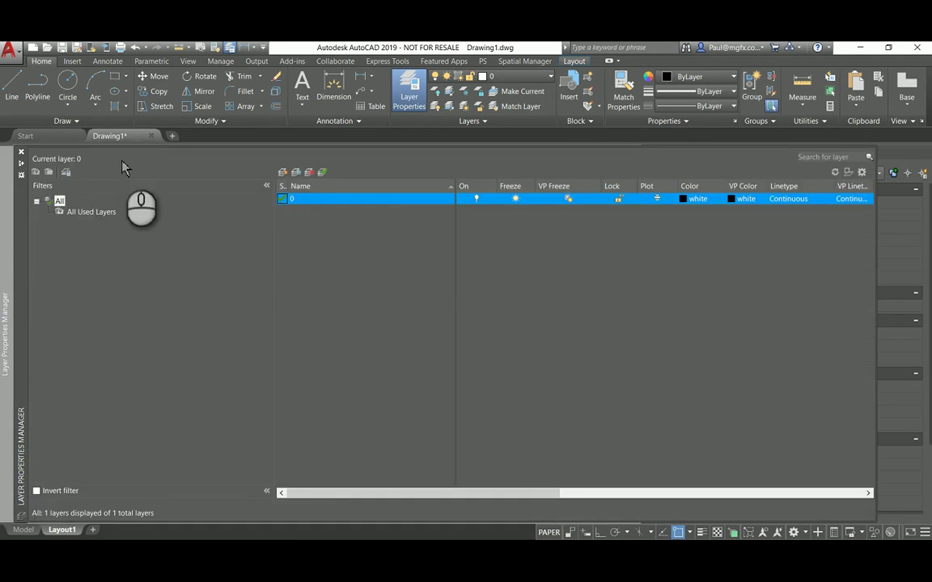
pyautogui.click(284, 175)
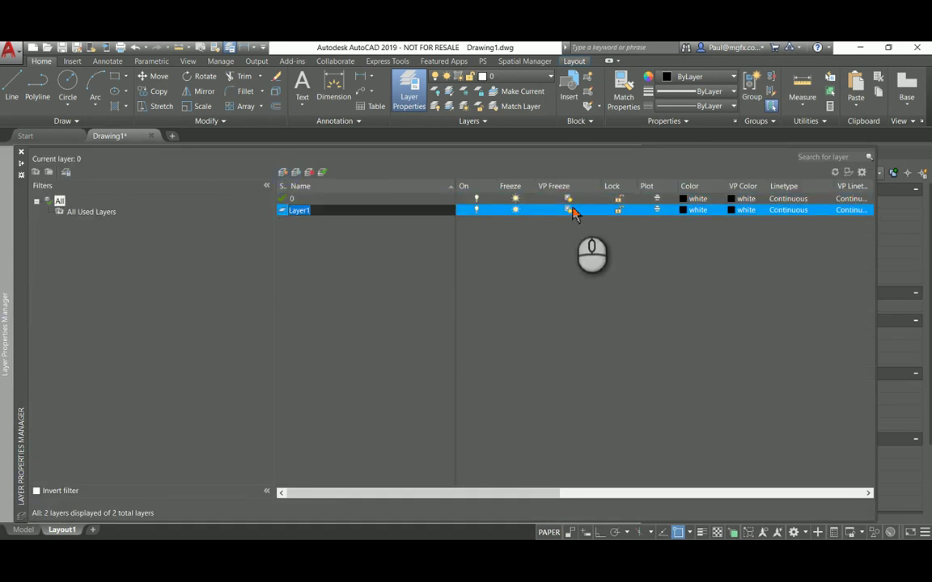
pyautogui.click(658, 210)
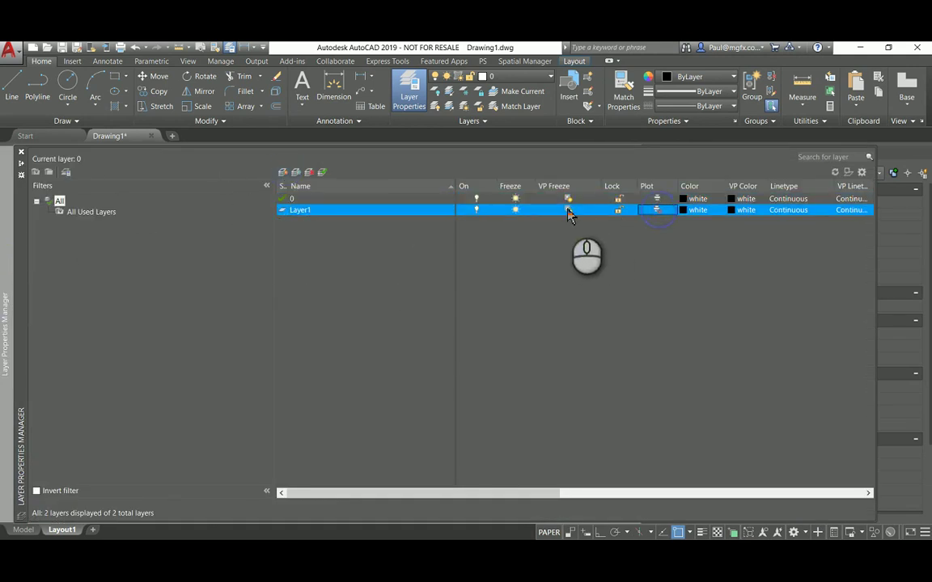
pyautogui.click(693, 211)
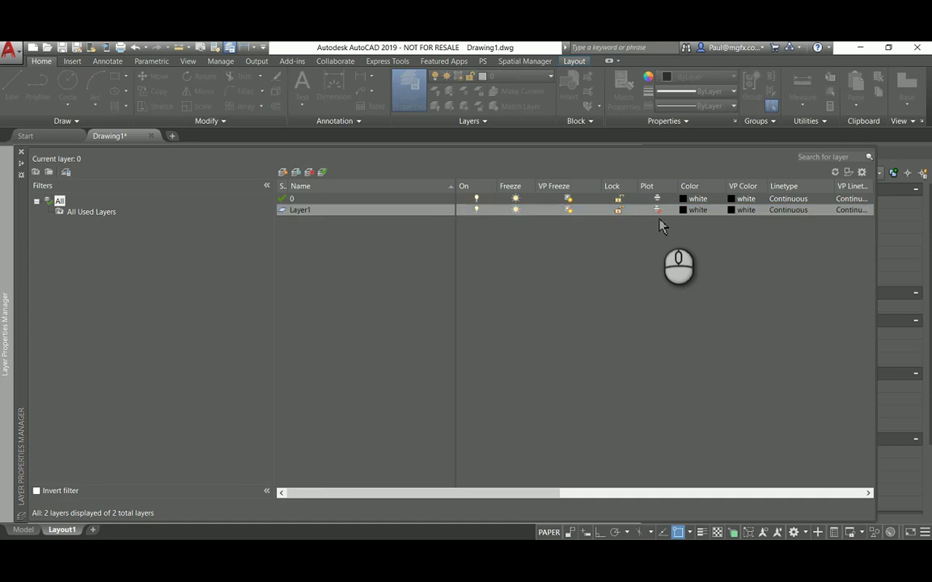
pyautogui.click(489, 326)
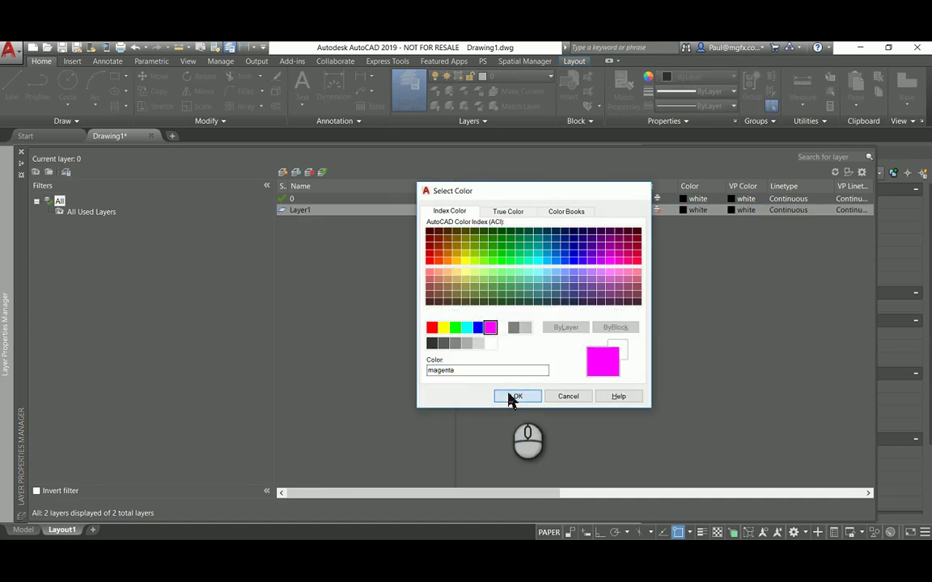
pyautogui.click(514, 396)
# Put the layout viewport on Layer1 so its border shows in magenta
pyautogui.click(366, 185)
pyautogui.click(337, 201)
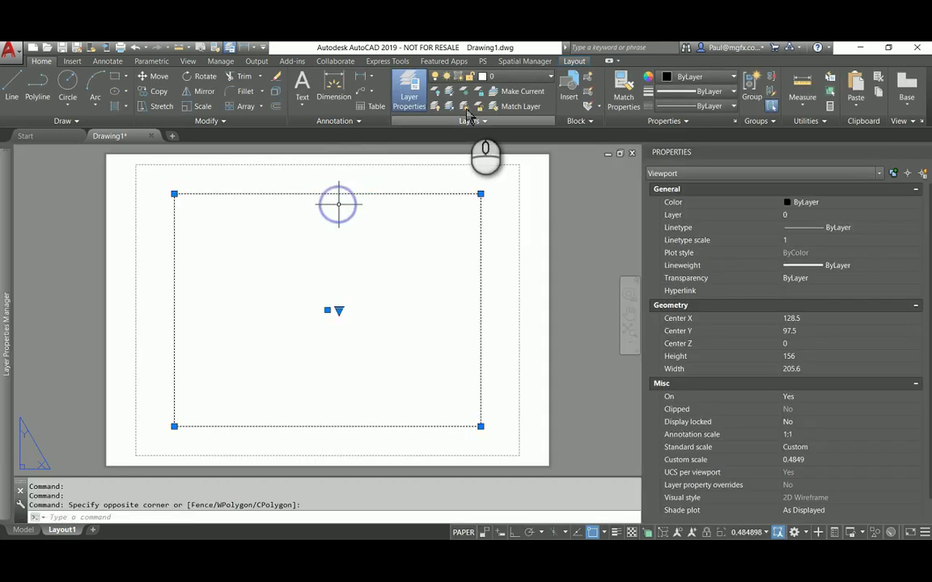
pyautogui.click(497, 76)
pyautogui.click(497, 106)
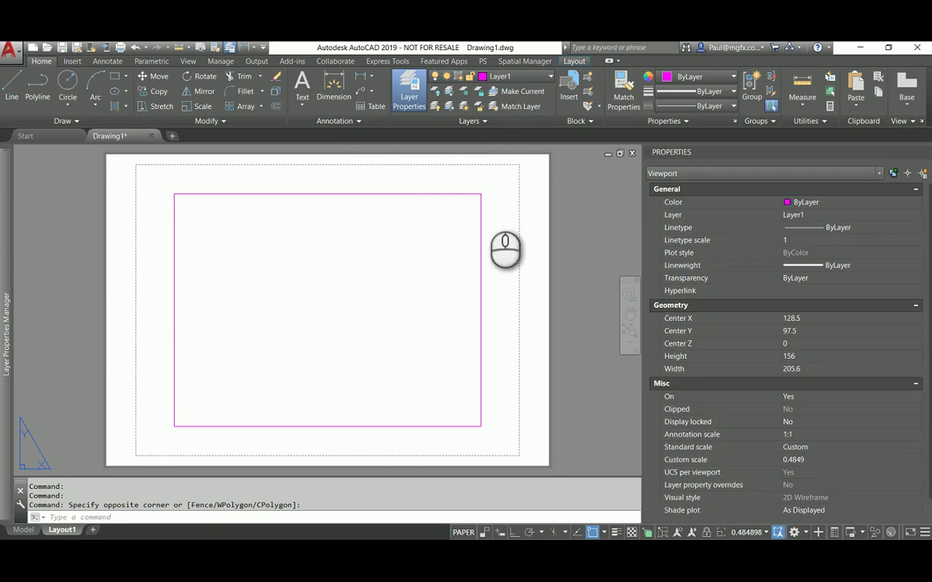
pyautogui.press('Escape')
pyautogui.press('Escape')
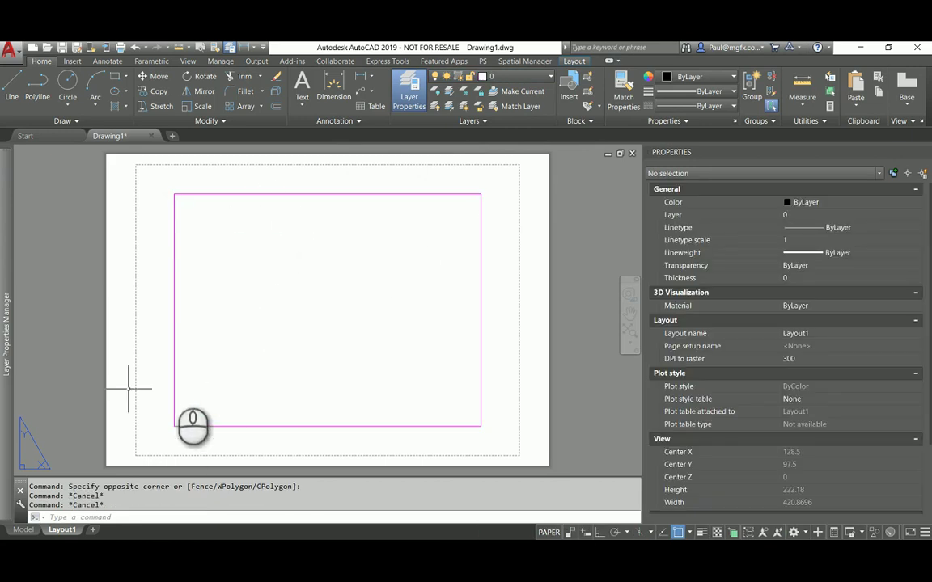
# In model space, draw a rectangle from 0,0 to 70000,70000
pyautogui.click(23, 530)
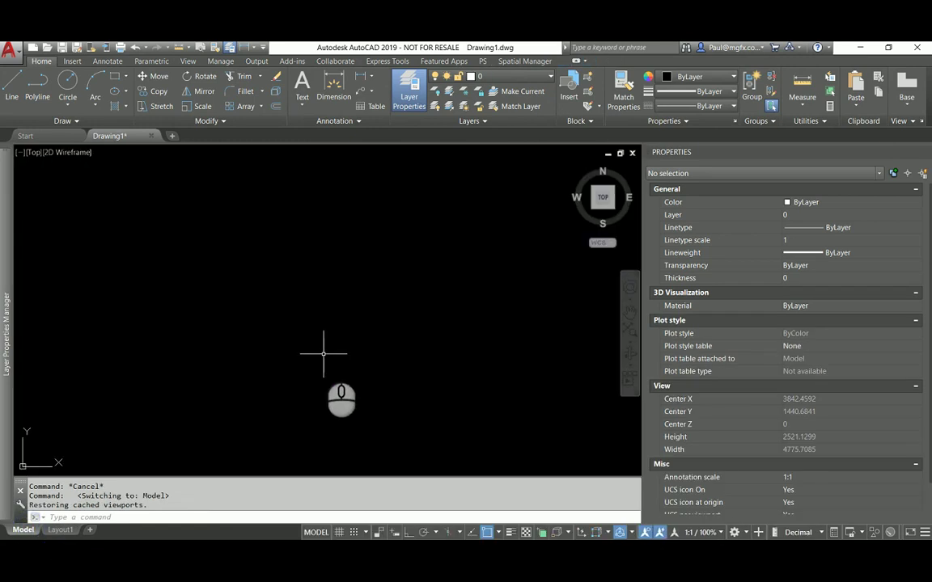
pyautogui.click(116, 78)
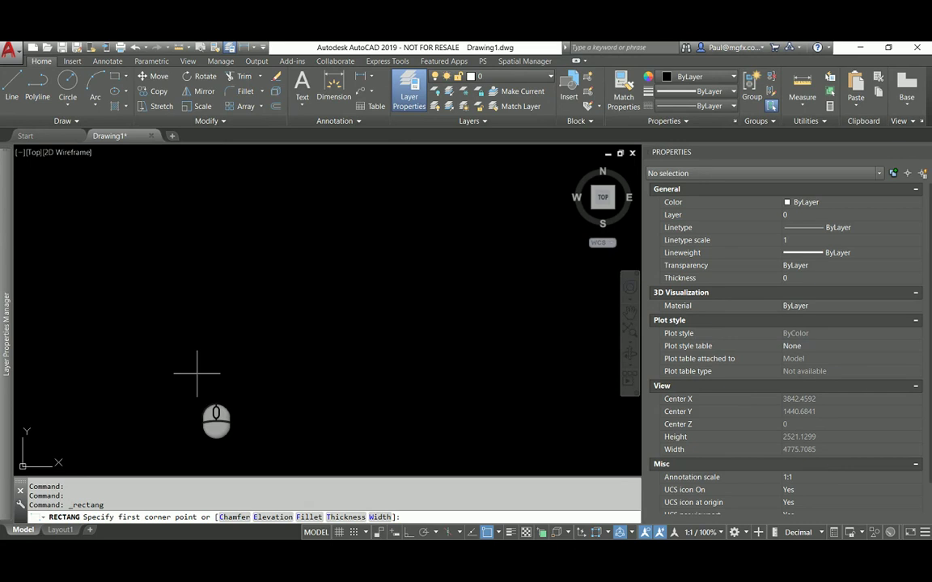
pyautogui.write('0,0')
pyautogui.press('Return')
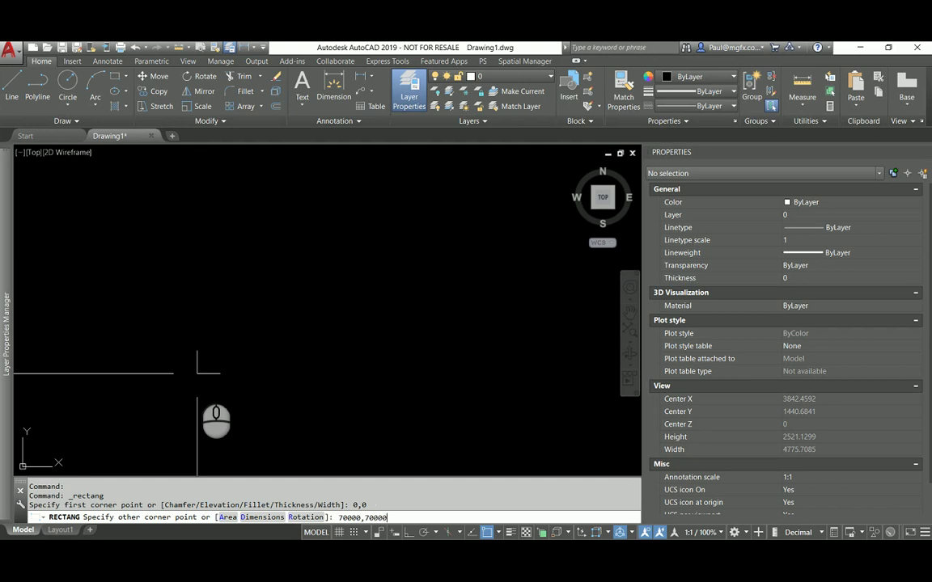
pyautogui.write('70000,70000')
pyautogui.press('Return')
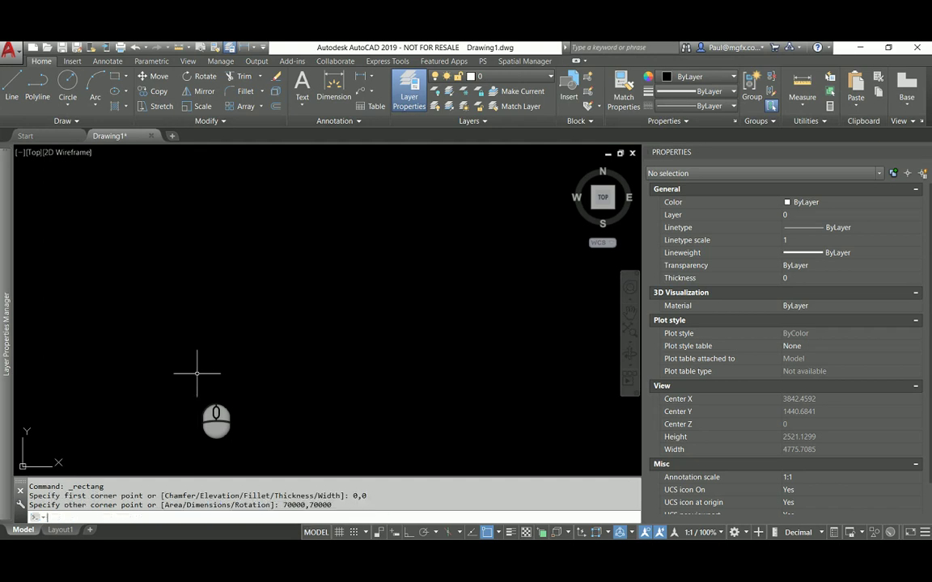
# Zoom to extents and recentre the view on the 70000 square
pyautogui.write('z')
pyautogui.press('Return')
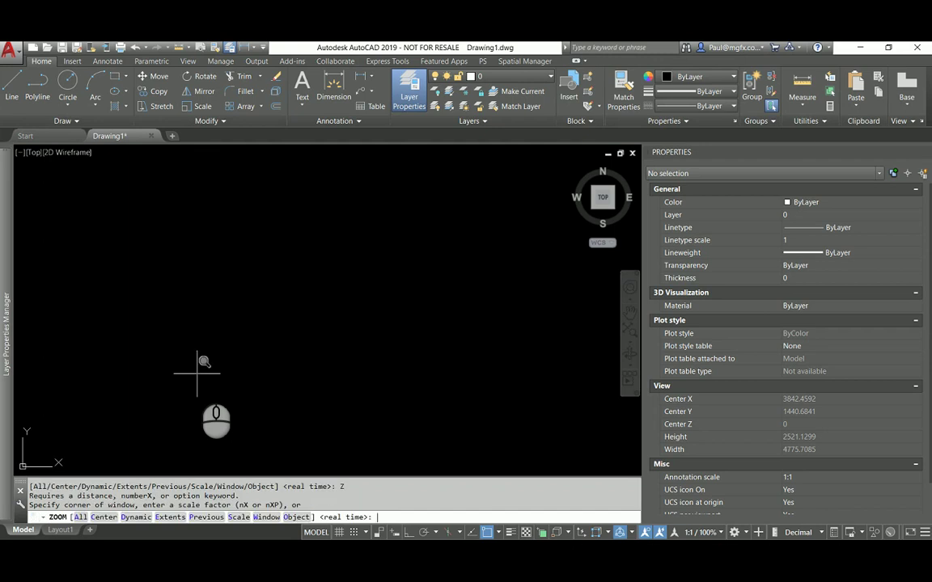
pyautogui.press('Escape')
pyautogui.press('Escape')
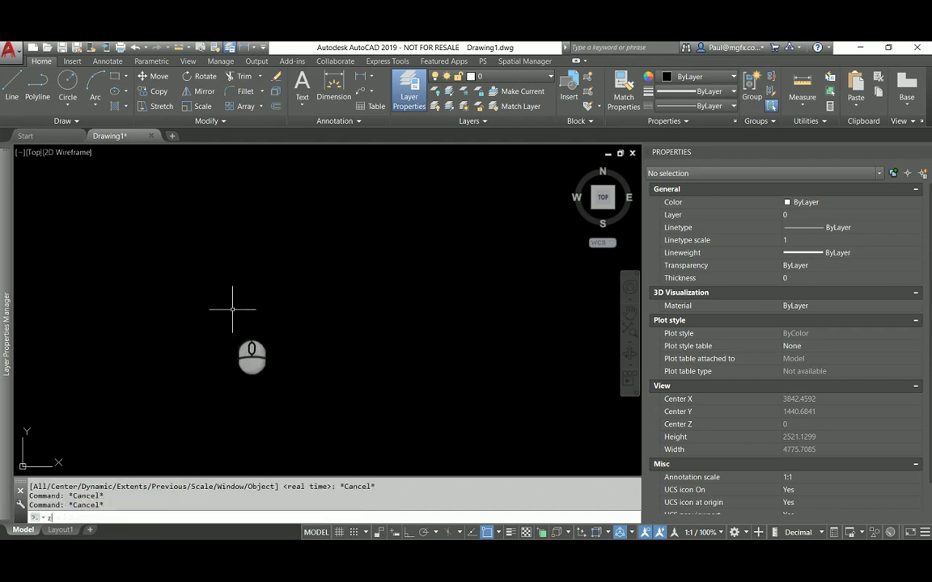
pyautogui.write('z')
pyautogui.press('Return')
pyautogui.write('e')
pyautogui.press('Return')
pyautogui.scroll(-2, 204, 273)
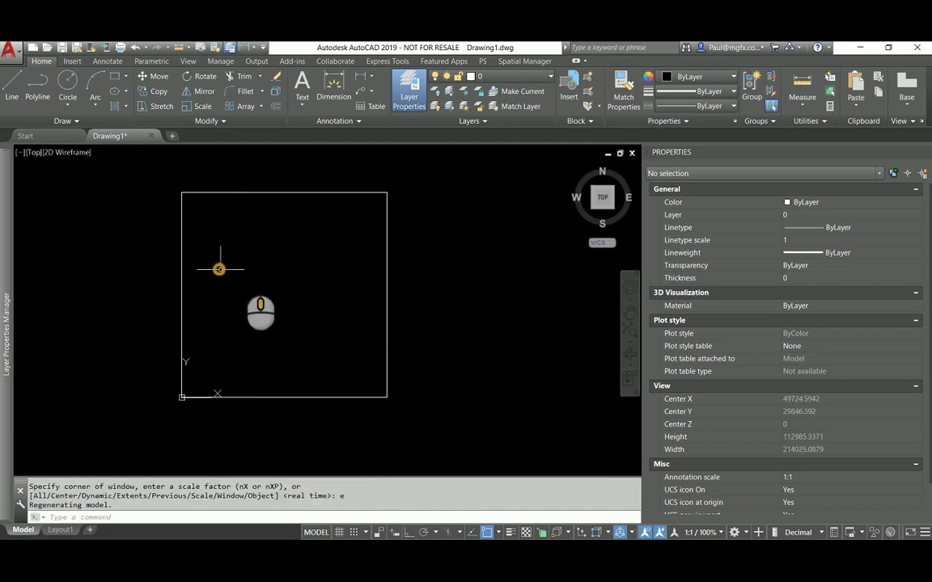
pyautogui.moveTo(251, 272); pyautogui.dragTo(290, 263, button='middle')
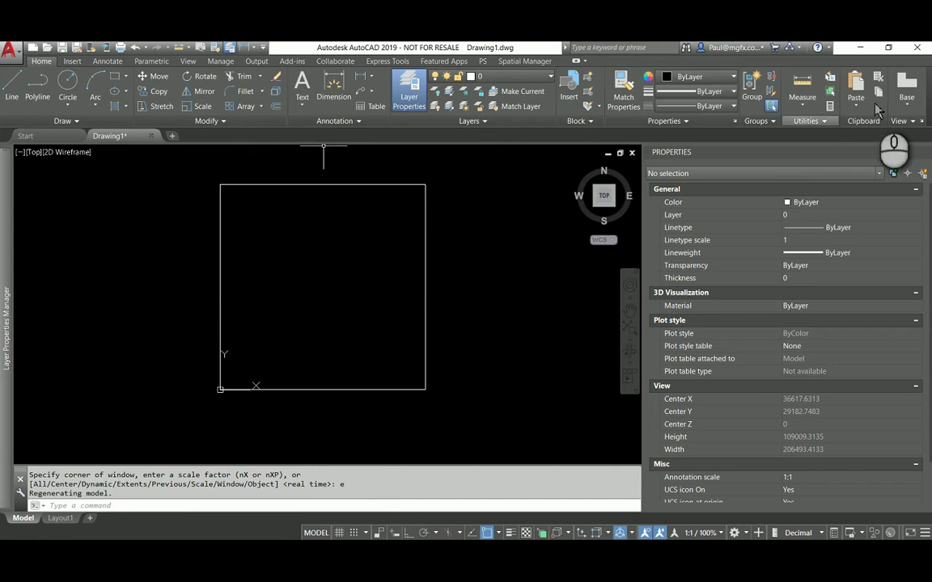
pyautogui.click(803, 84)
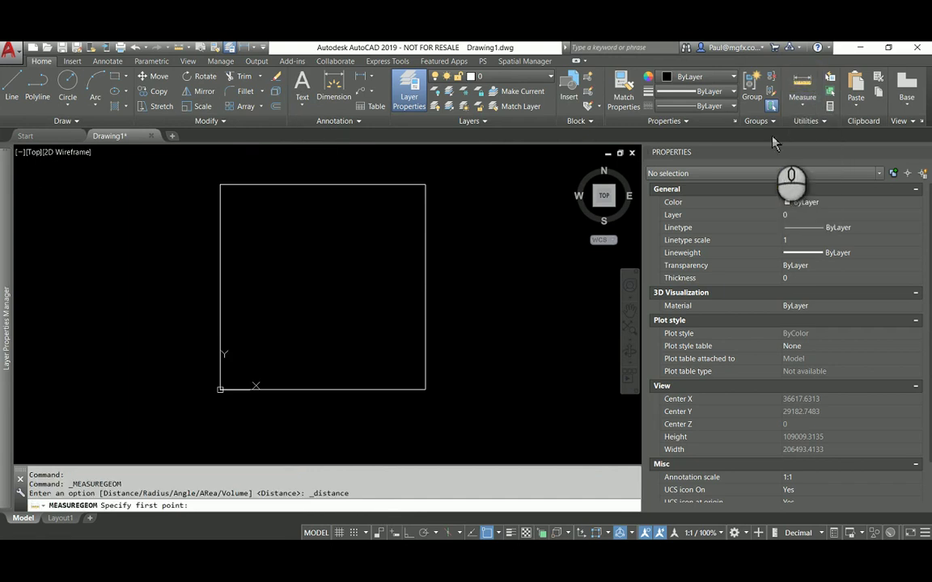
pyautogui.click(220, 389)
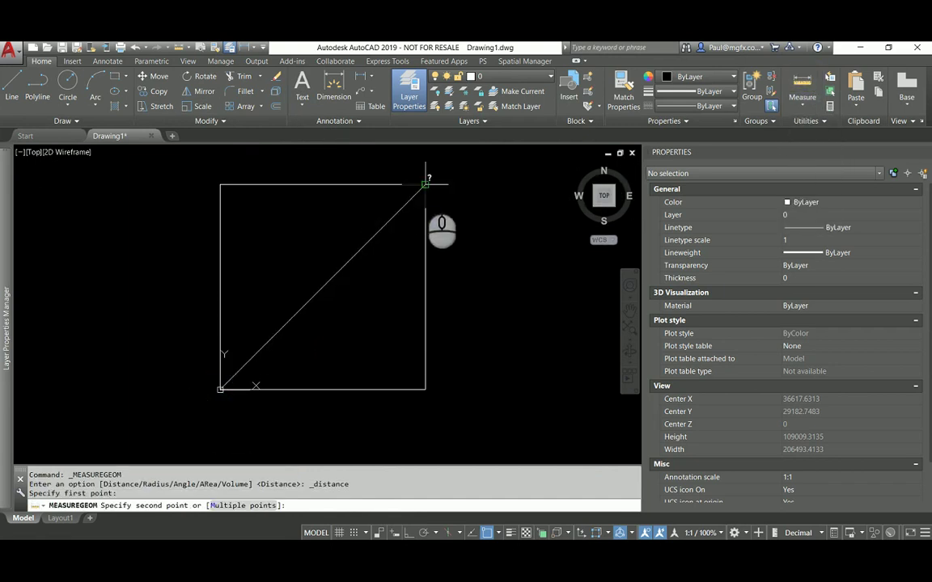
pyautogui.click(426, 185)
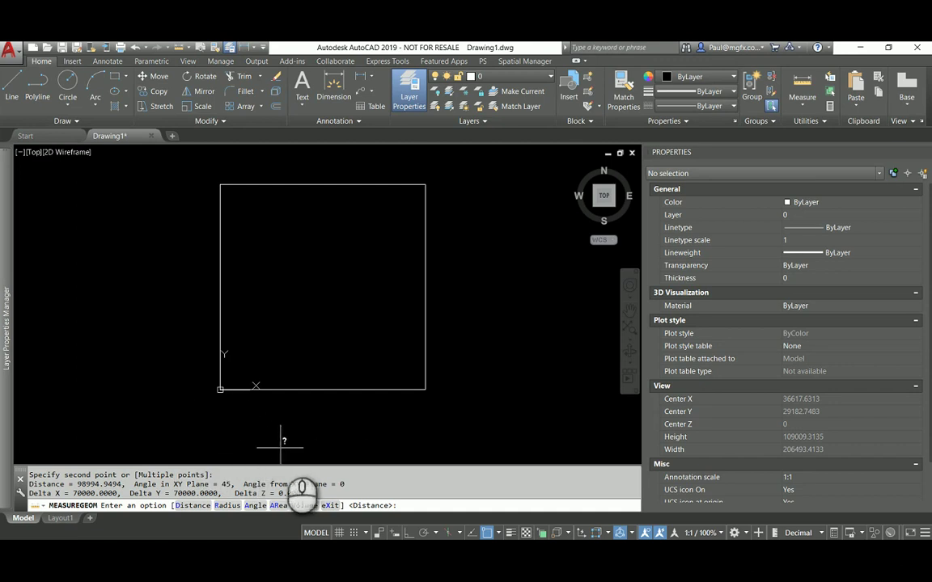
pyautogui.press('Escape')
pyautogui.press('Escape')
pyautogui.press('Escape')
pyautogui.press('Escape')
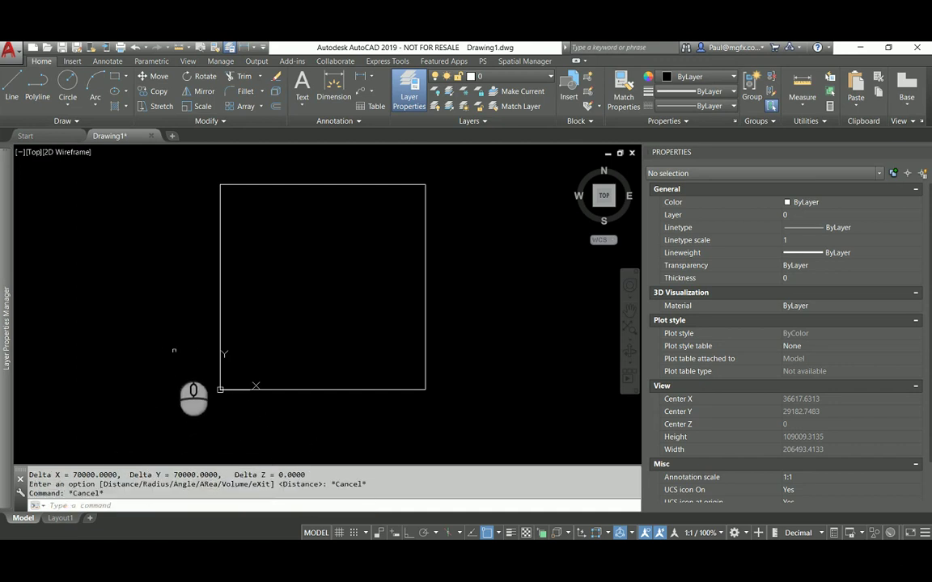
# Rename the Layout1 layout to A0L
pyautogui.click(61, 518)
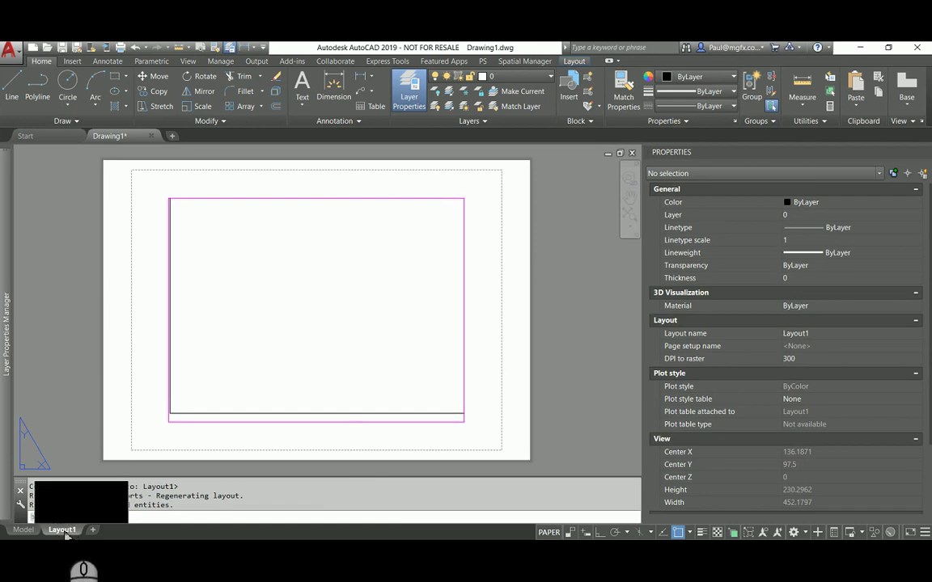
pyautogui.rightClick(62, 530)
pyautogui.click(95, 390)
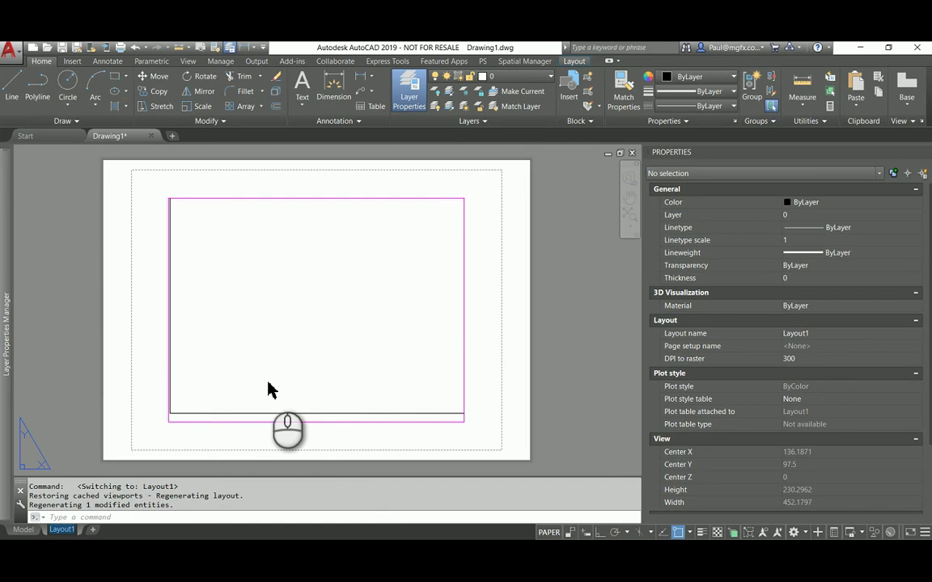
pyautogui.write('A0L')
pyautogui.click(80, 393)
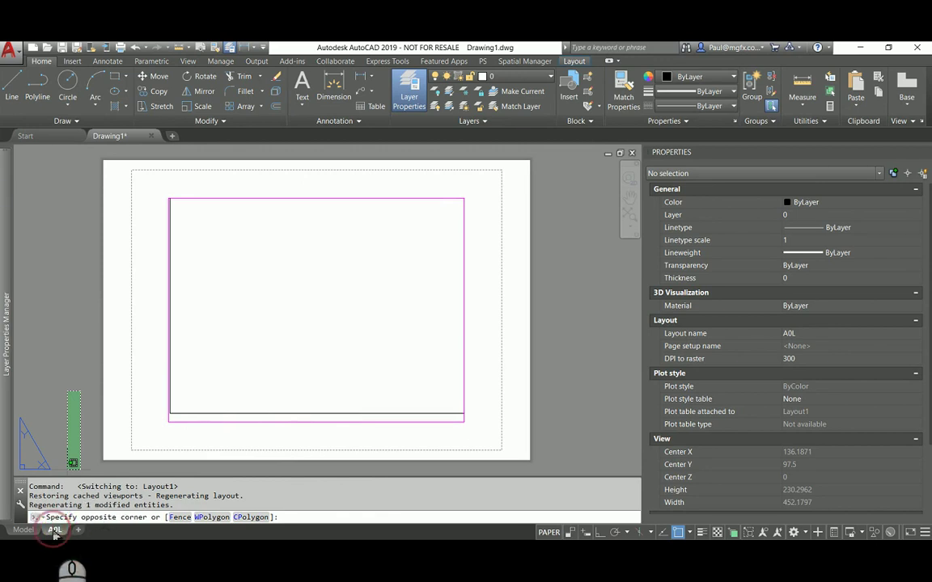
pyautogui.click(54, 527)
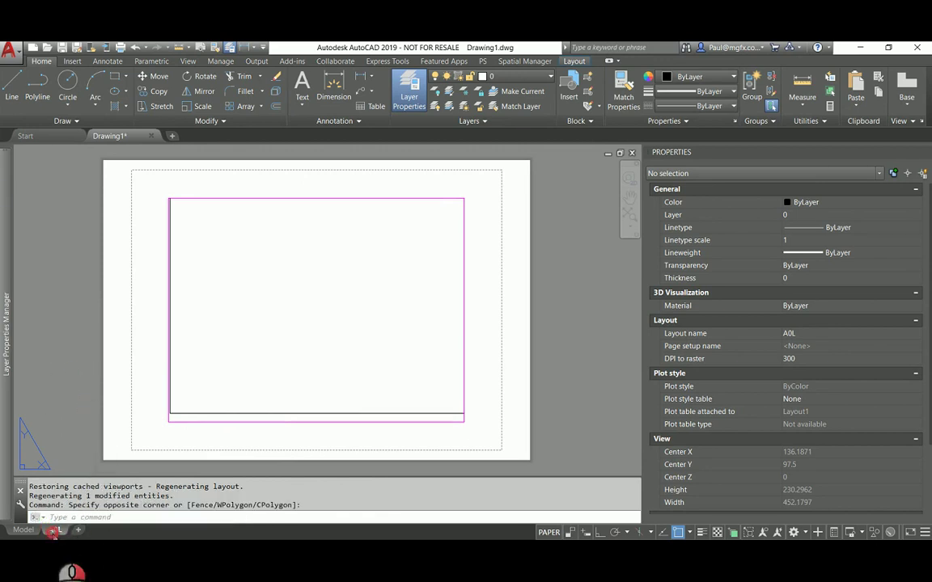
pyautogui.rightClick(55, 529)
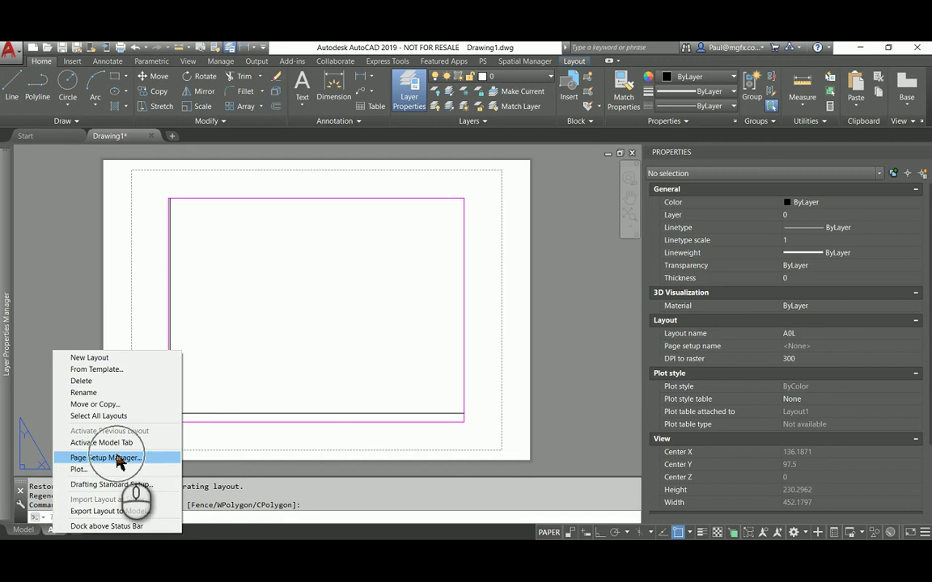
# In the A0L page setup, choose the AutoCAD PDF (High Quality Print) plotter and ISO A0 paper
pyautogui.click(119, 460)
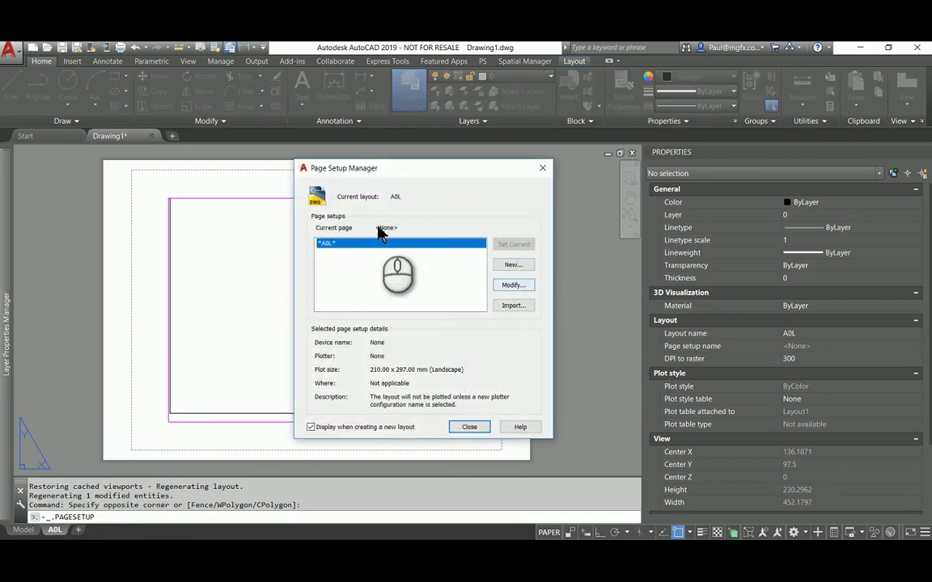
pyautogui.click(526, 288)
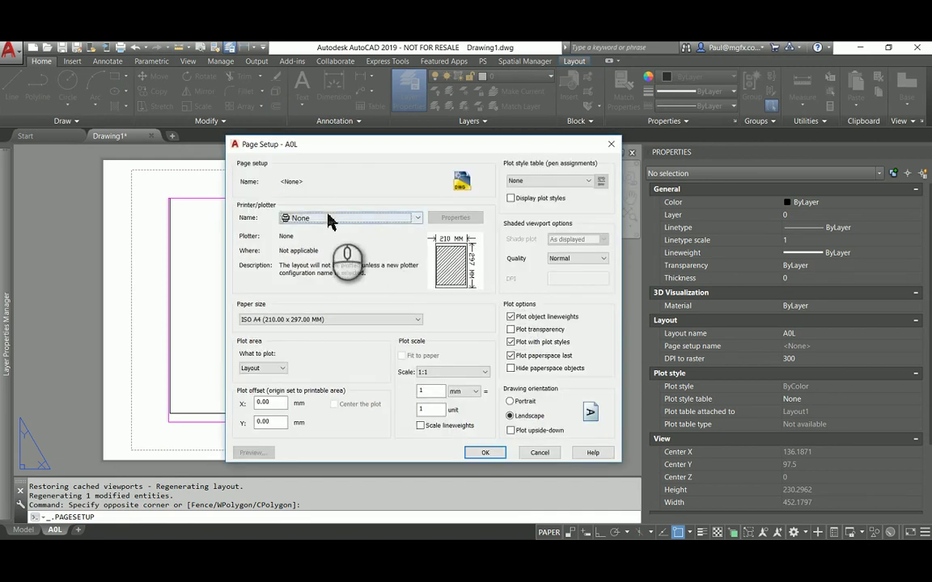
pyautogui.click(329, 219)
pyautogui.scroll(-2, 350, 317)
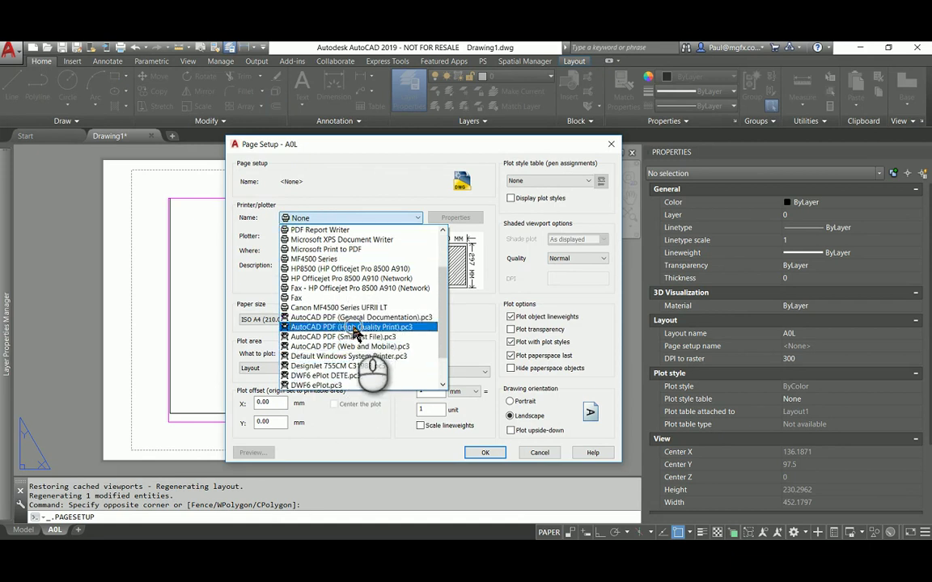
pyautogui.click(355, 328)
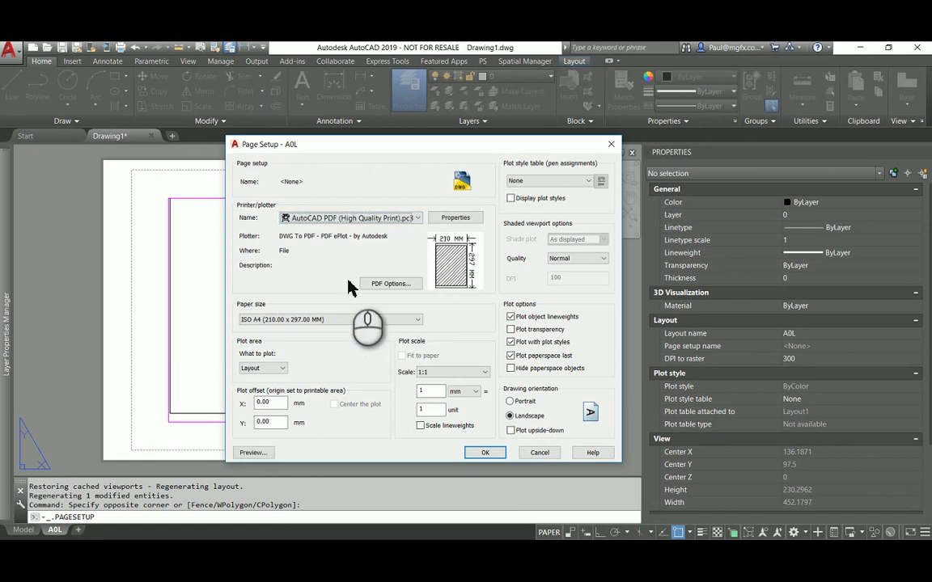
pyautogui.click(338, 321)
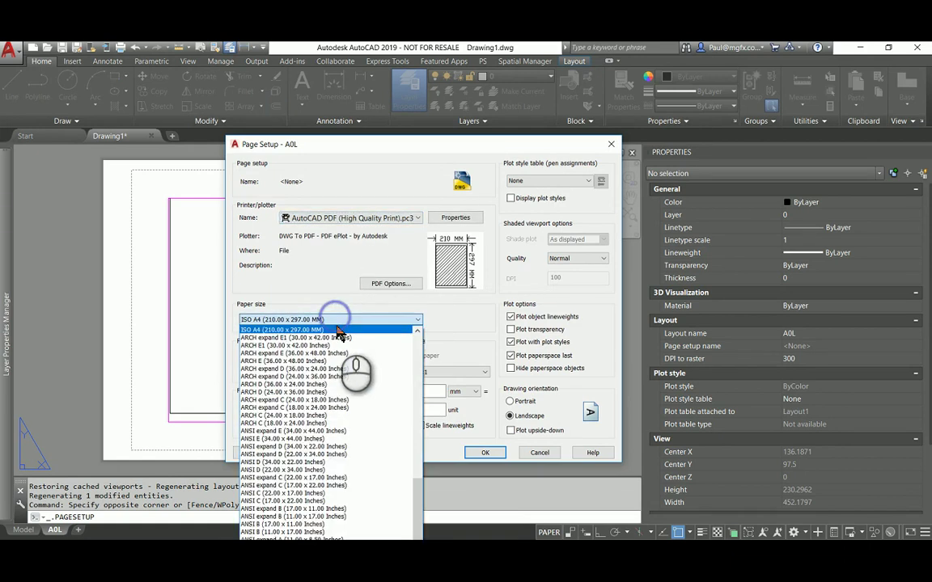
pyautogui.scroll(4, 315, 396)
pyautogui.scroll(4, 311, 394)
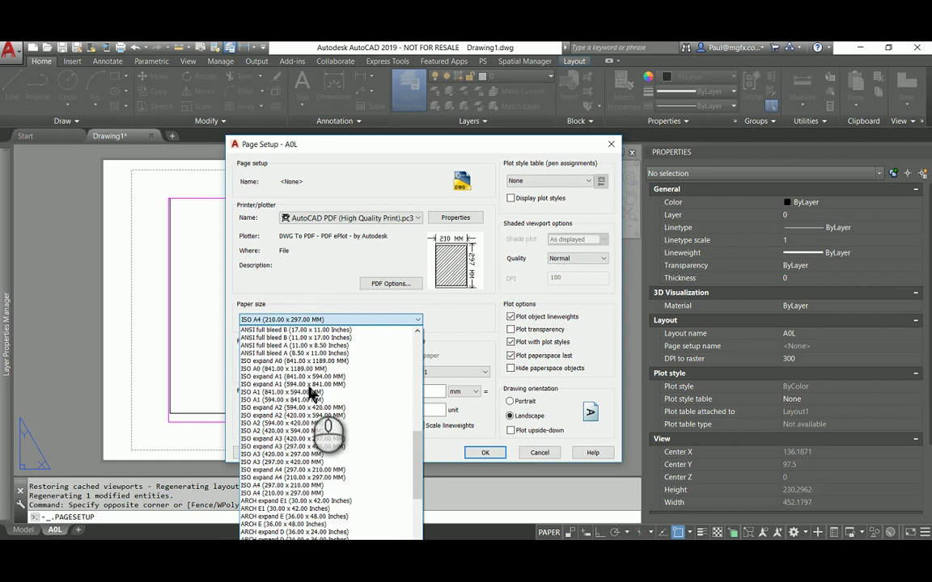
pyautogui.scroll(1, 312, 388)
pyautogui.click(315, 375)
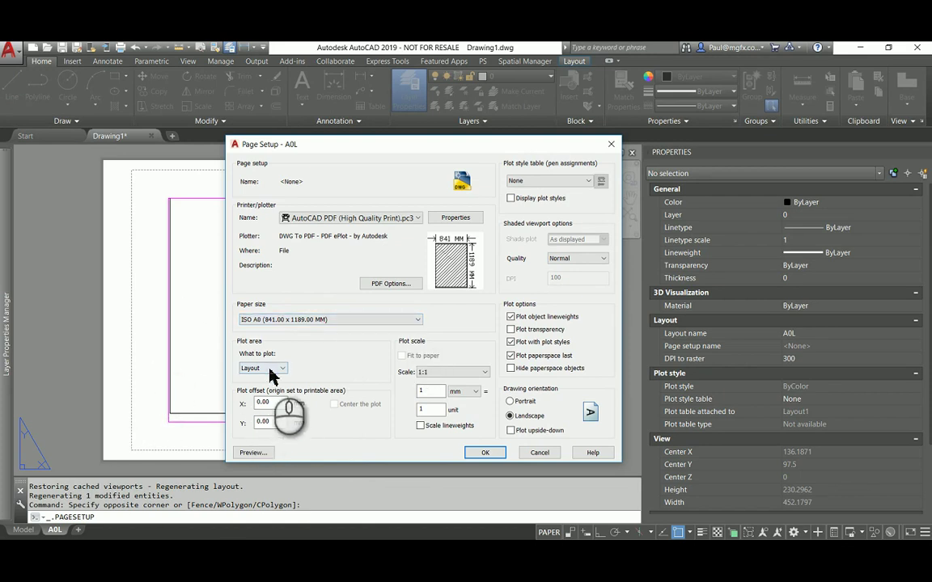
# Keep the 1:1 scale at 1 mm per unit, assign acad.ctb, and confirm
pyautogui.click(444, 372)
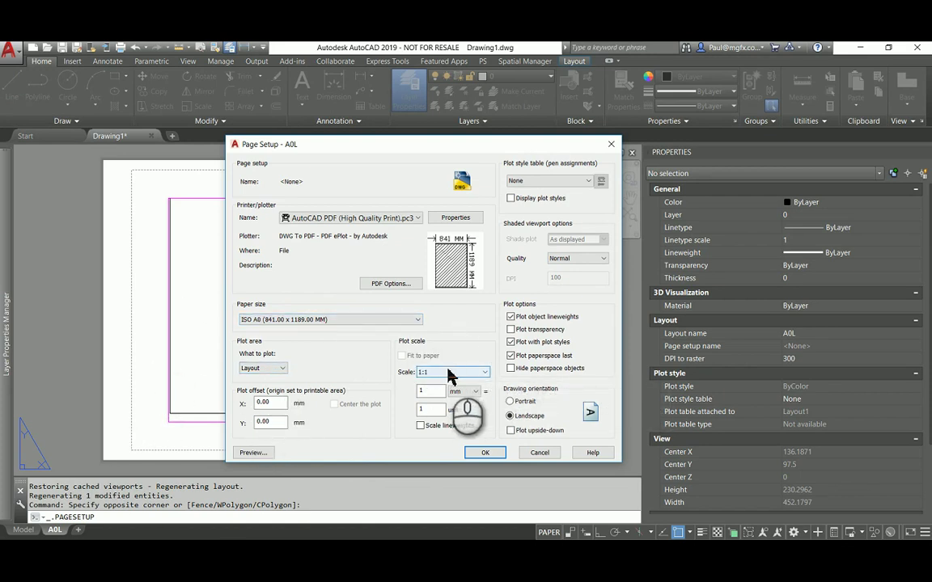
pyautogui.click(446, 392)
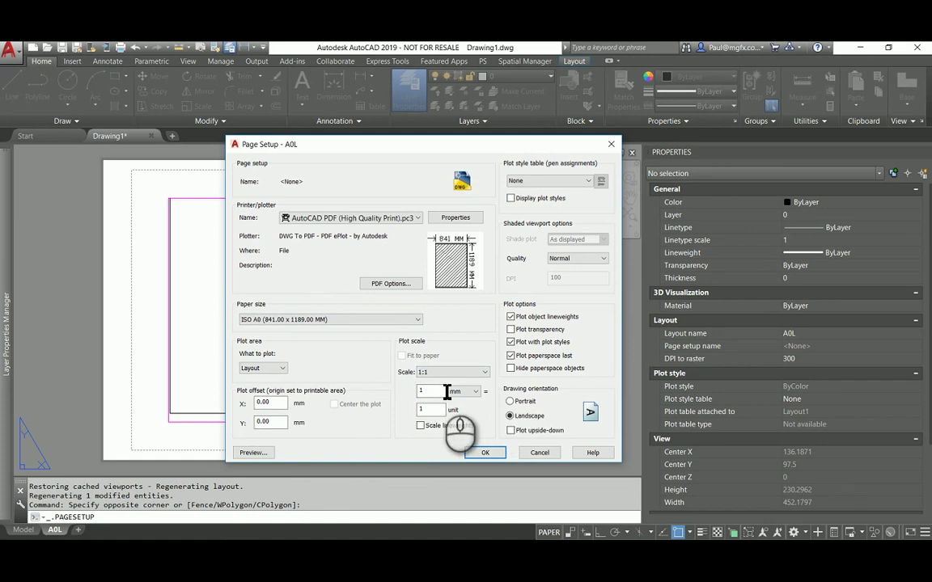
pyautogui.click(551, 181)
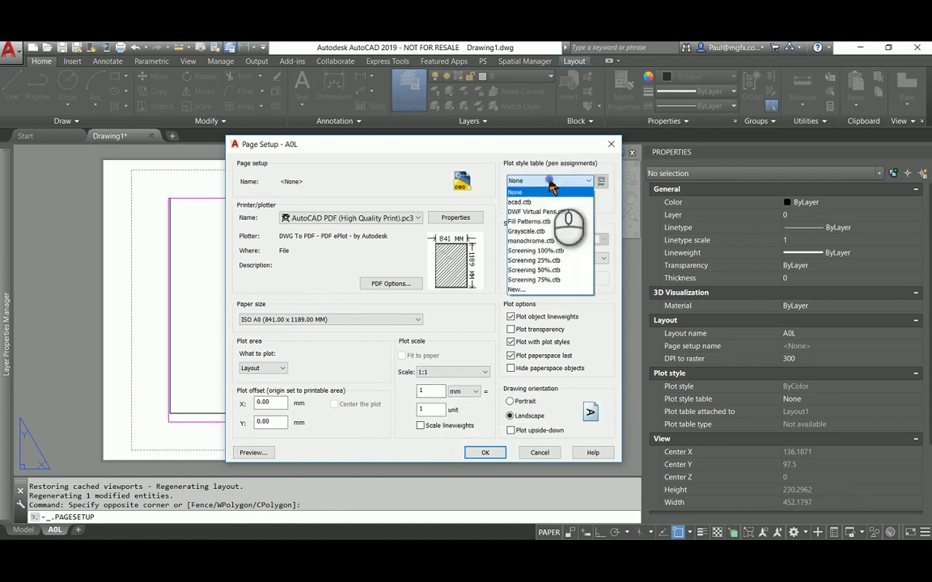
pyautogui.click(540, 204)
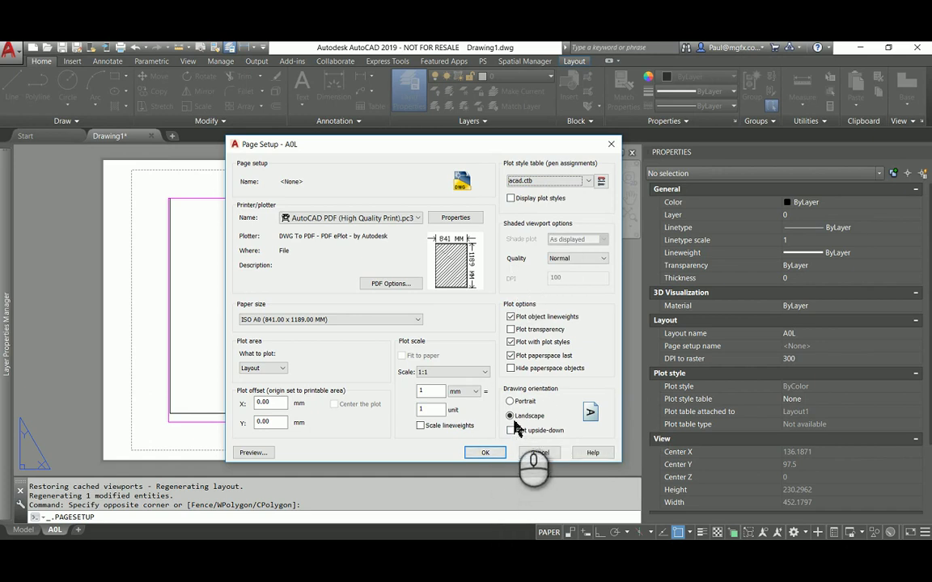
pyautogui.click(486, 453)
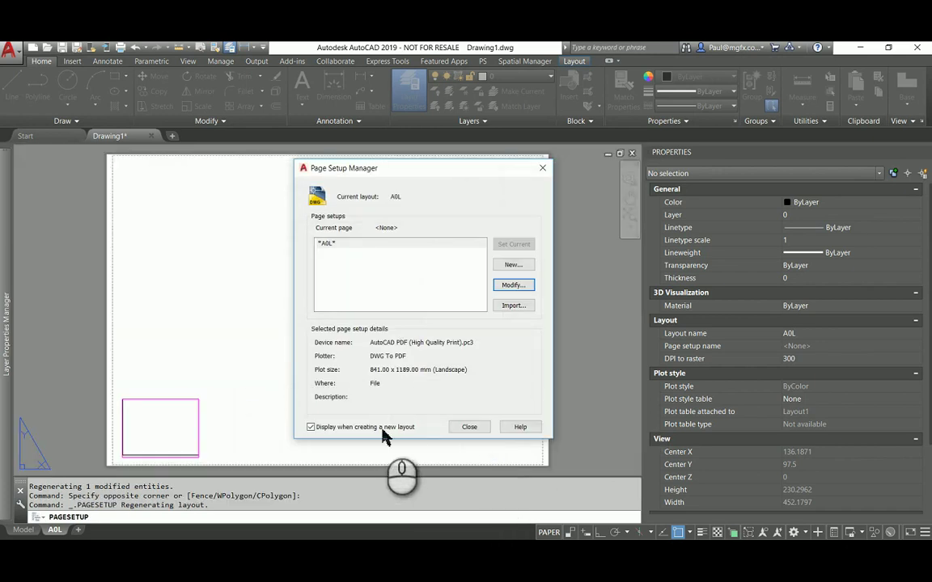
# Close the Page Setup Manager and frame the full A0 sheet in view
pyautogui.click(473, 426)
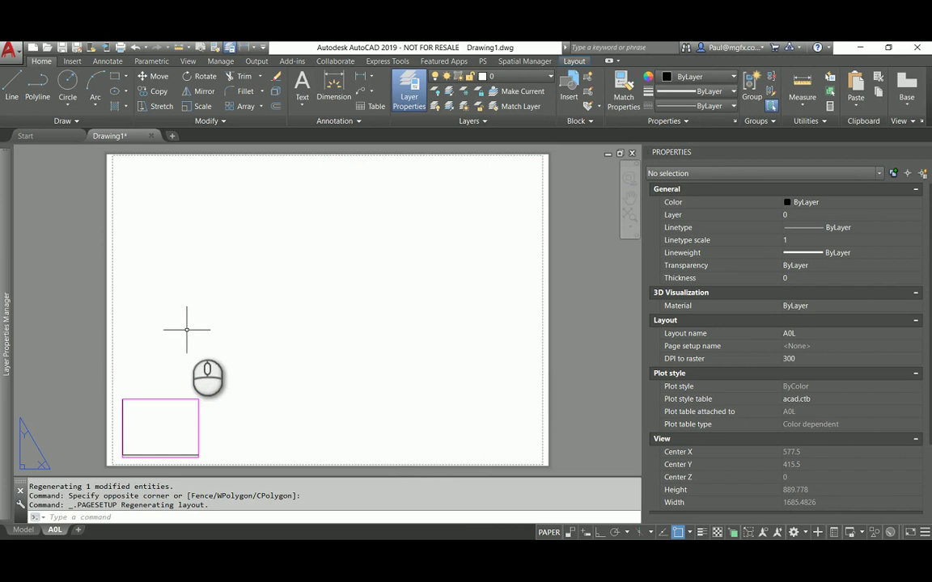
pyautogui.scroll(-3, 198, 323)
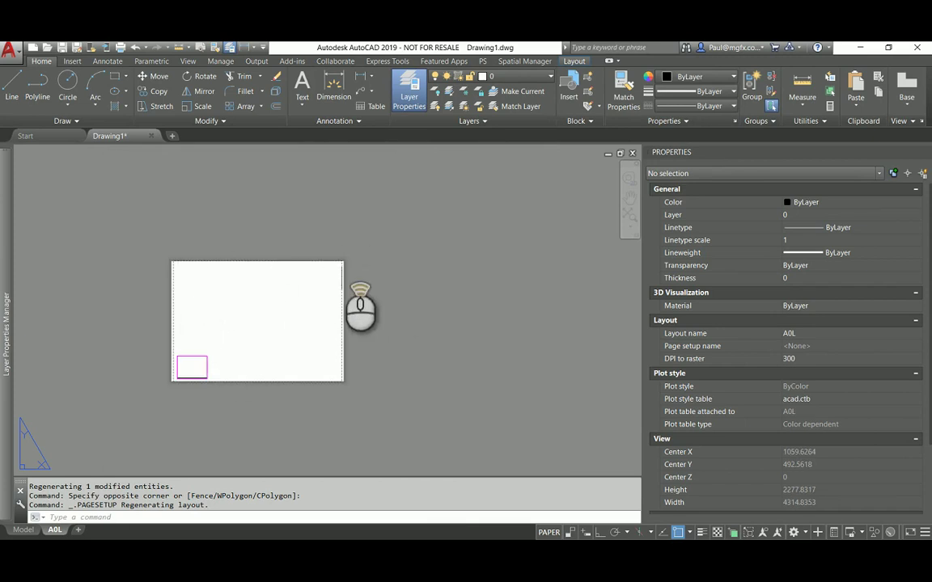
pyautogui.scroll(5, 357, 267)
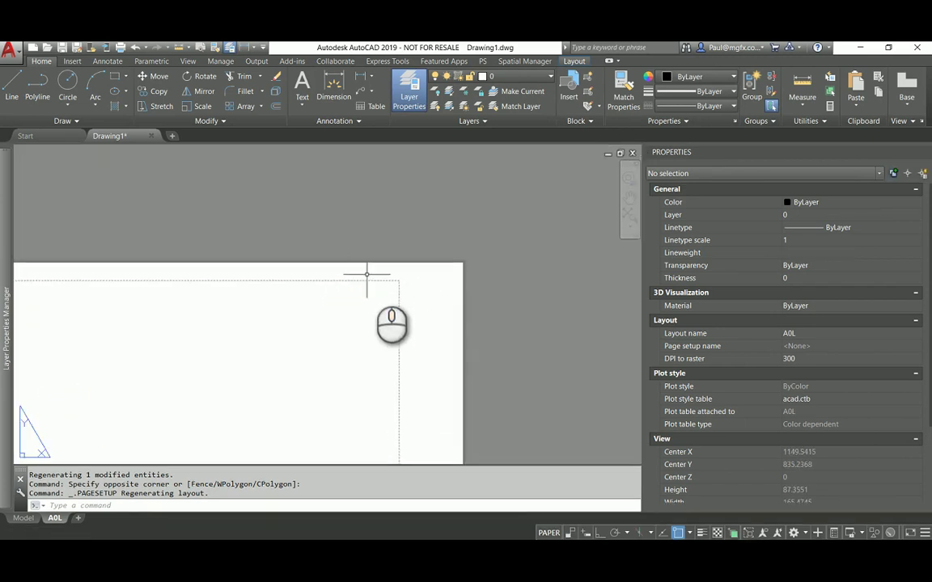
pyautogui.scroll(-4, 450, 262)
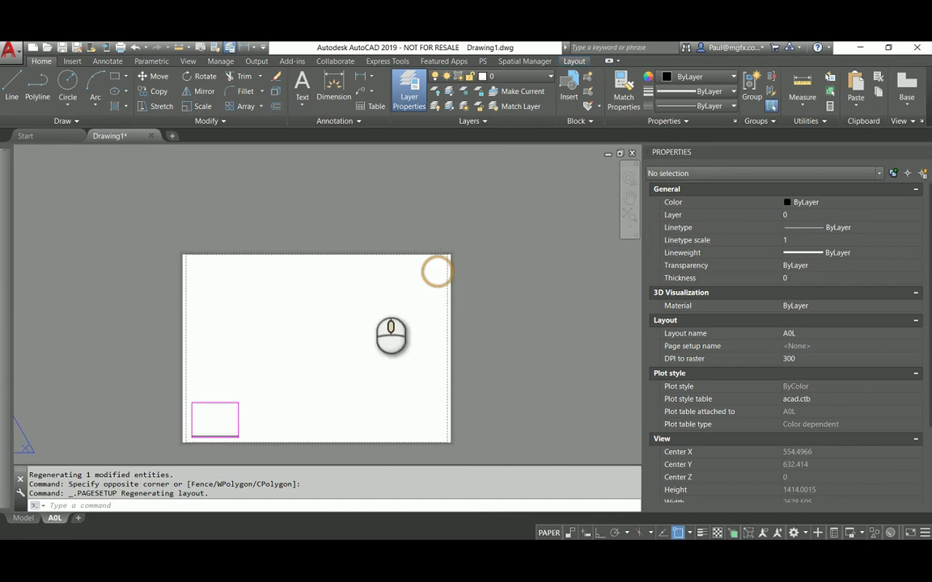
pyautogui.scroll(5, 316, 327)
pyautogui.scroll(-5, 307, 327)
pyautogui.moveTo(304, 327); pyautogui.dragTo(326, 303, button='middle')
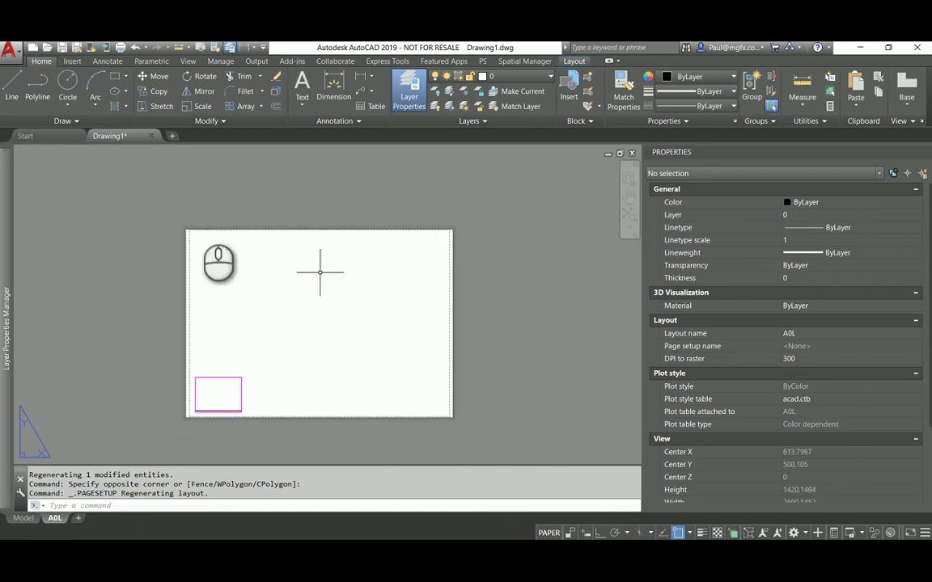
pyautogui.click(115, 76)
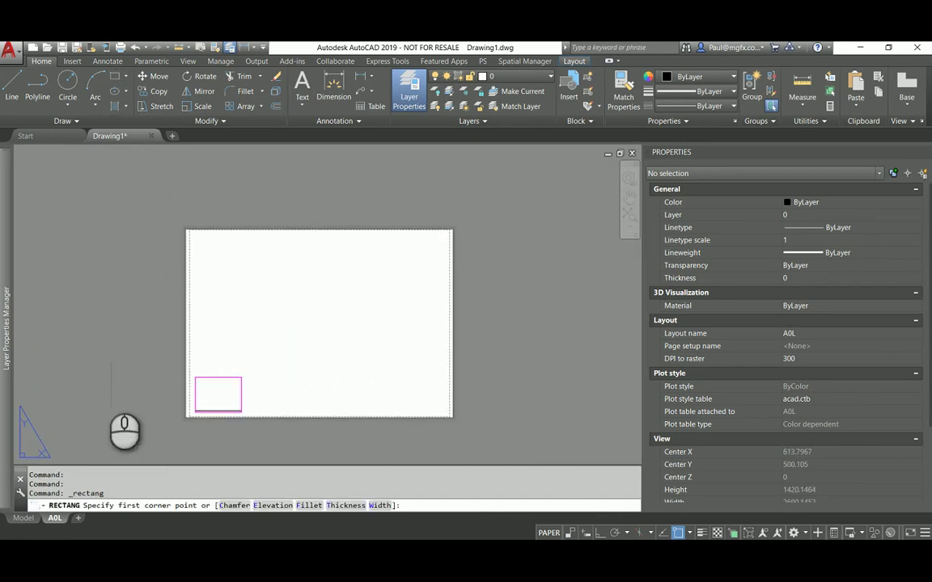
# Draw a trial rectangle and measure the distance across the sheet's corners
pyautogui.click(160, 434)
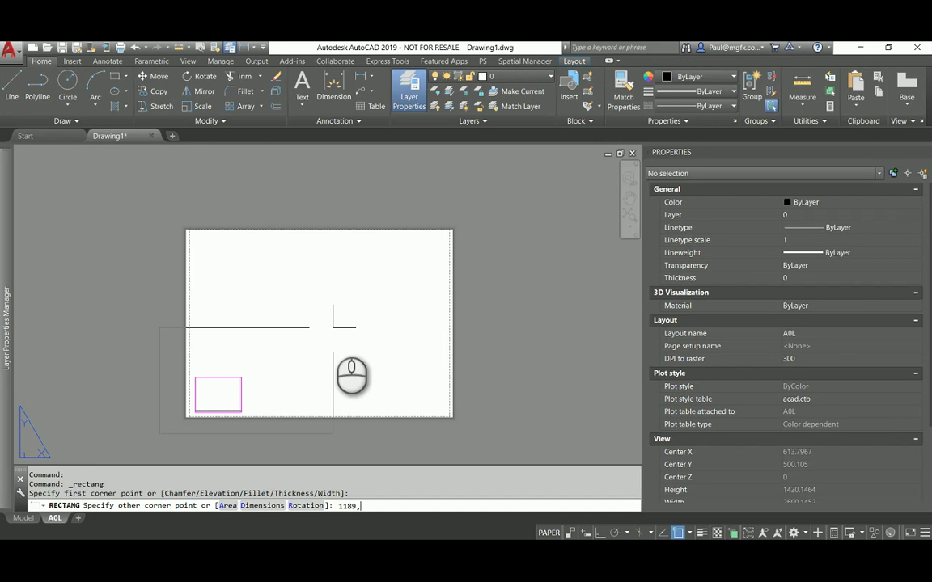
pyautogui.write('1')
pyautogui.press('Return')
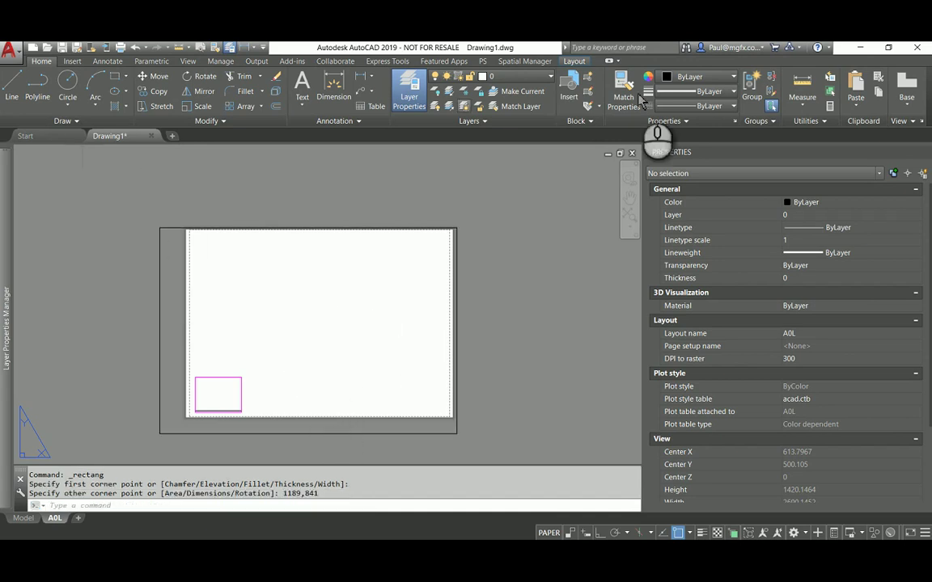
pyautogui.click(801, 89)
pyautogui.click(161, 433)
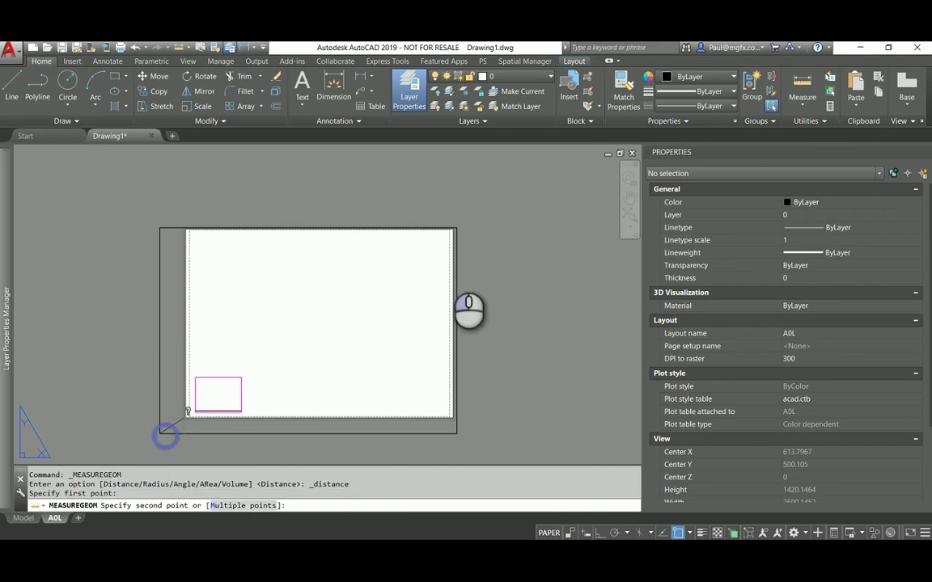
pyautogui.click(455, 229)
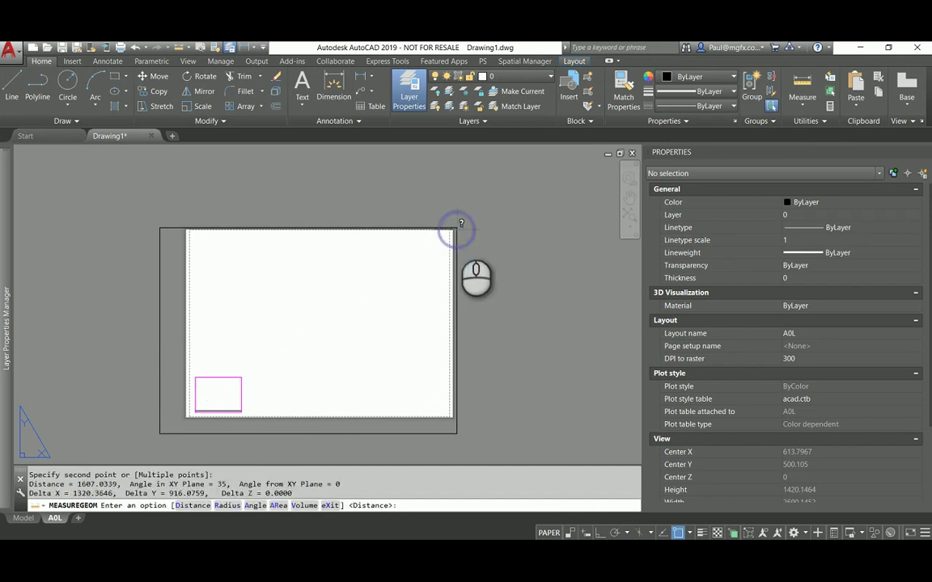
pyautogui.press('Escape')
pyautogui.press('Escape')
pyautogui.press('Escape')
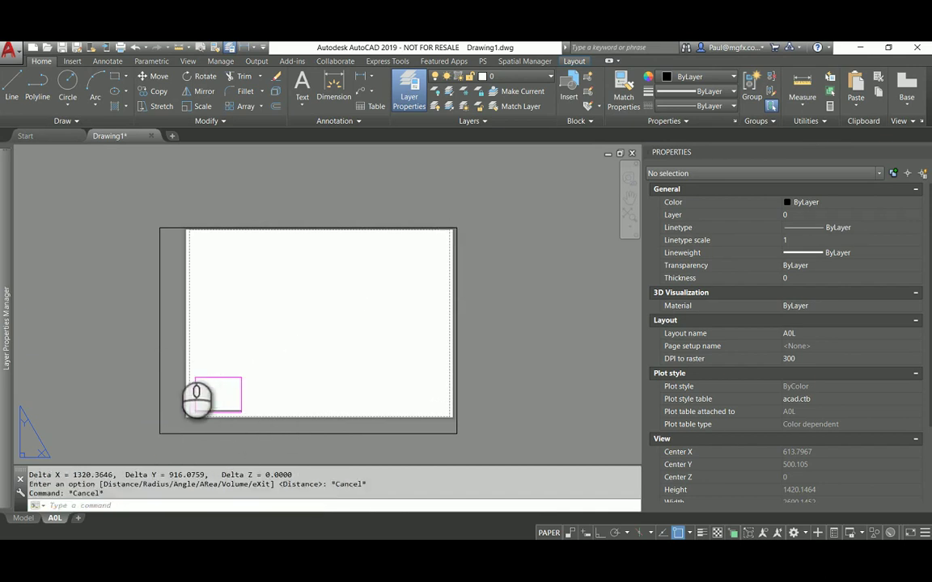
# Erase the misplaced rectangle and redraw it at 1189 by 841
pyautogui.write('e')
pyautogui.press('Return')
pyautogui.click(172, 330)
pyautogui.click(146, 307)
pyautogui.press('Return')
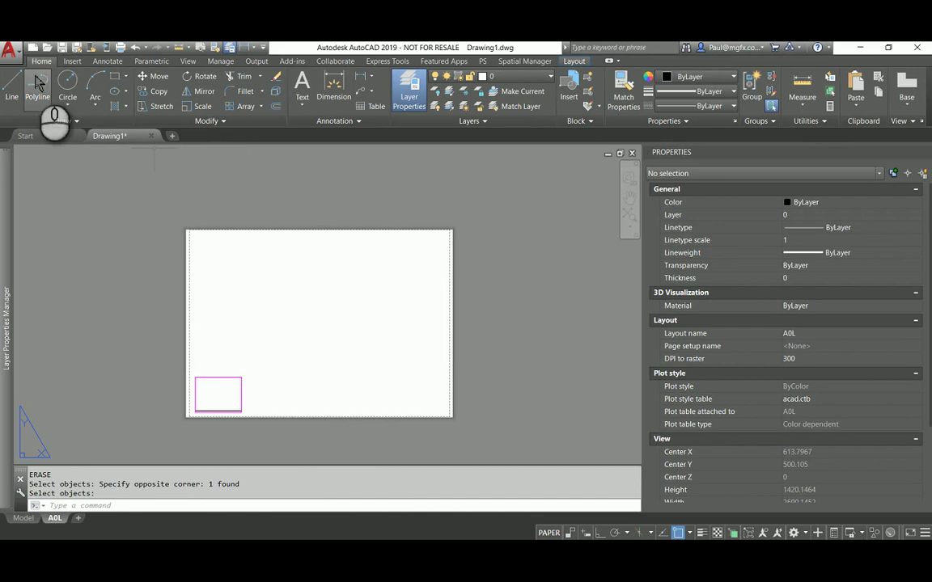
pyautogui.click(115, 76)
pyautogui.click(160, 427)
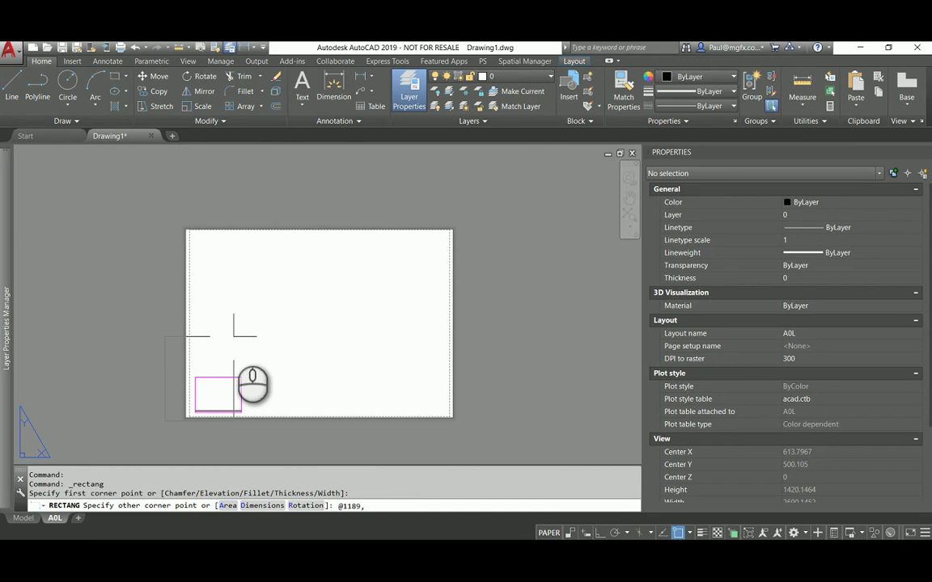
pyautogui.press('Return')
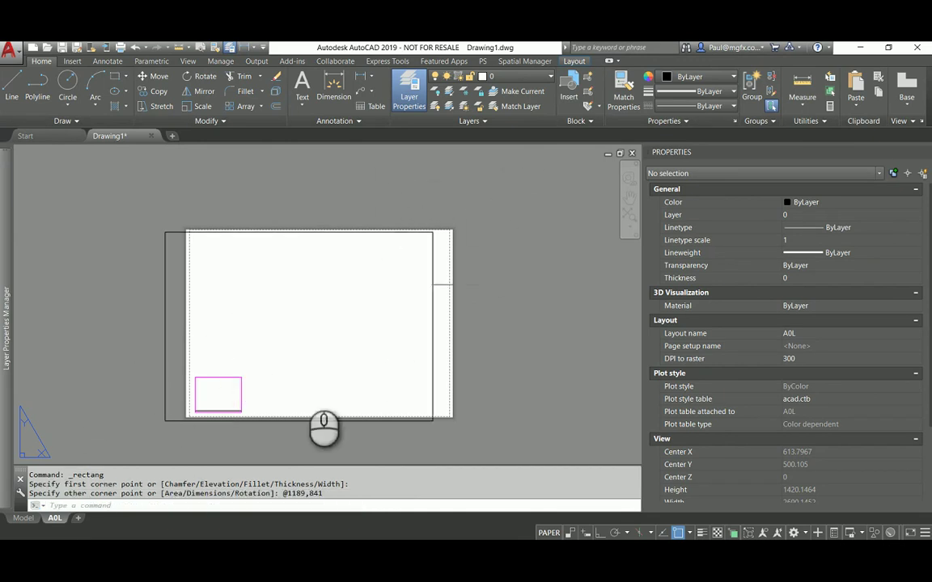
# Move the 1189 by 841 rectangle so its lower-left corner sits on the sheet corner
pyautogui.scroll(10, 166, 424)
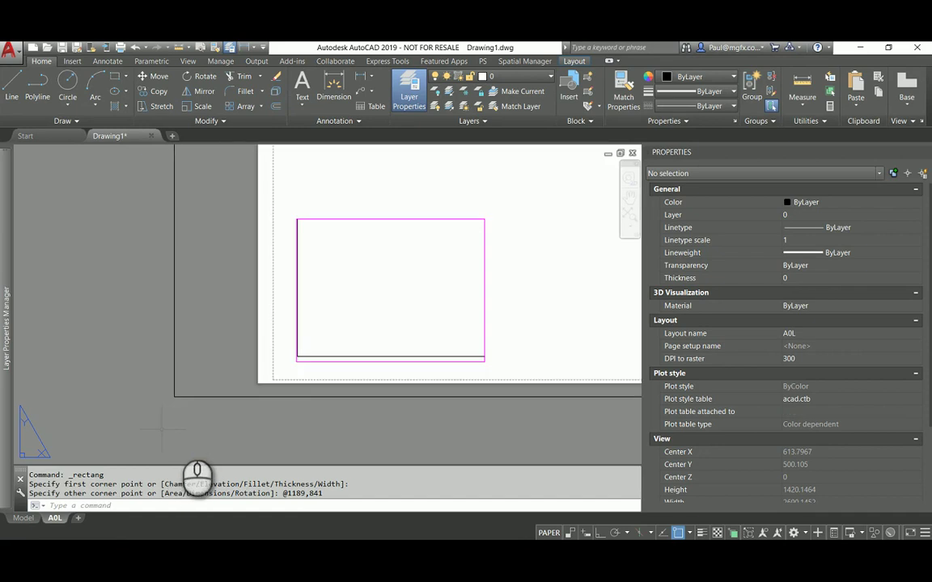
pyautogui.write('m')
pyautogui.press('Return')
pyautogui.click(171, 374)
pyautogui.click(97, 275)
pyautogui.rightClick(125, 322)
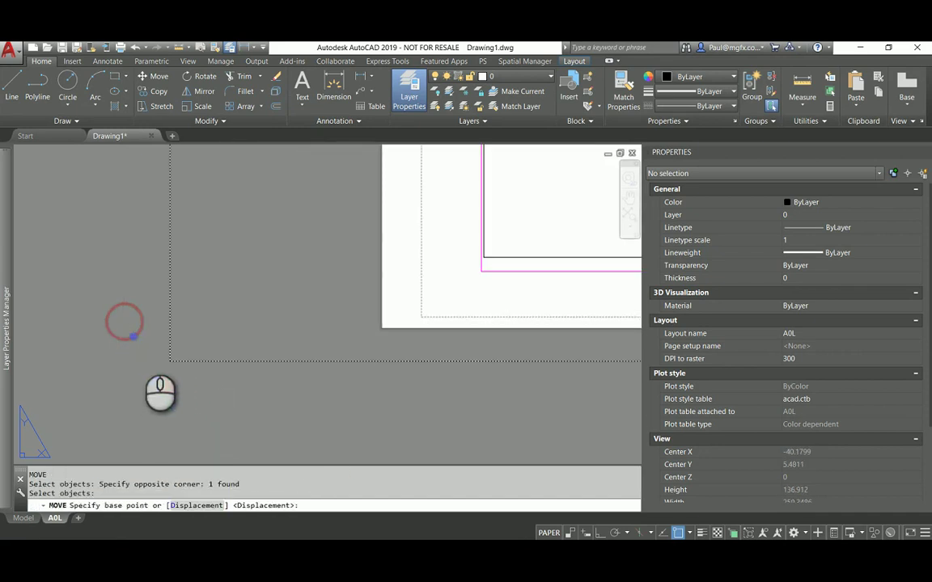
pyautogui.click(181, 361)
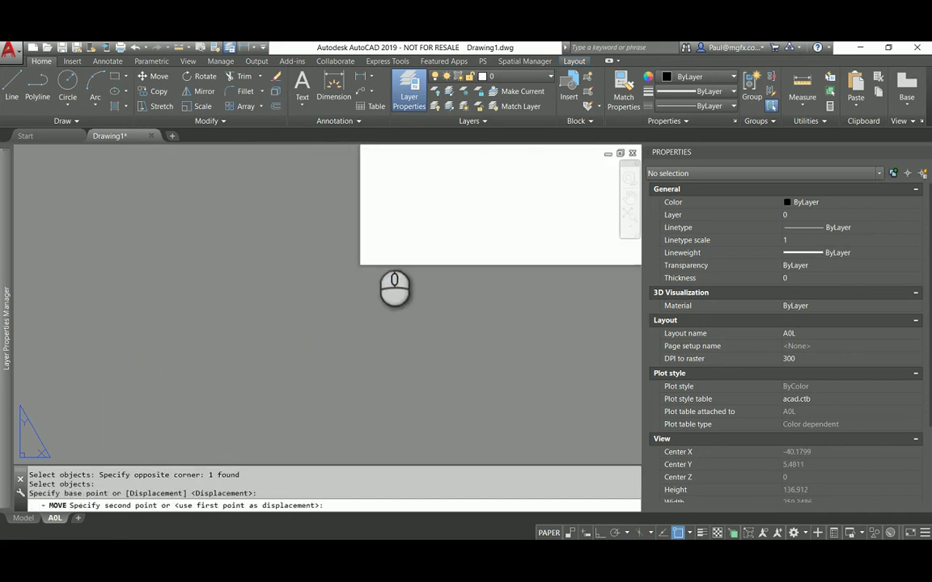
pyautogui.scroll(-2, 268, 324)
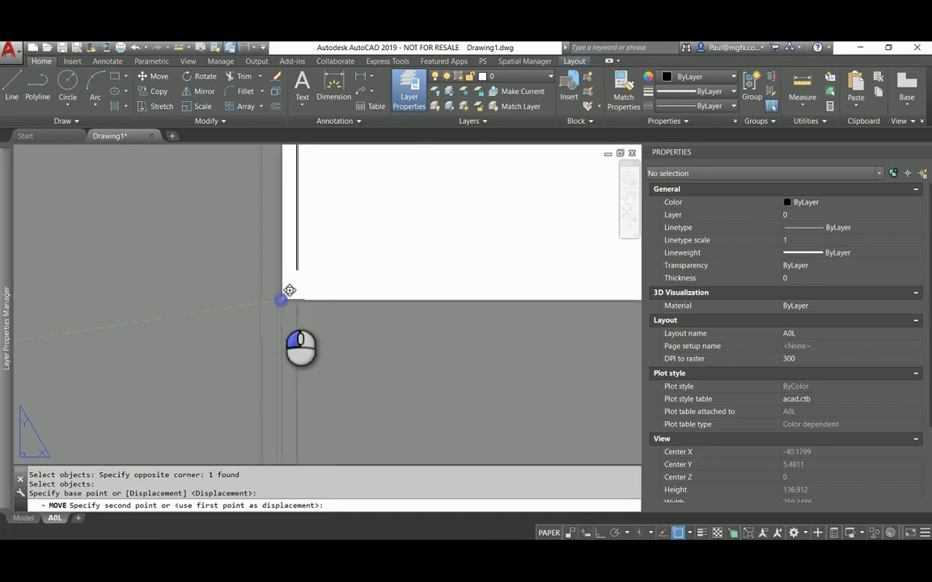
pyautogui.click(281, 300)
pyautogui.scroll(5, 207, 360)
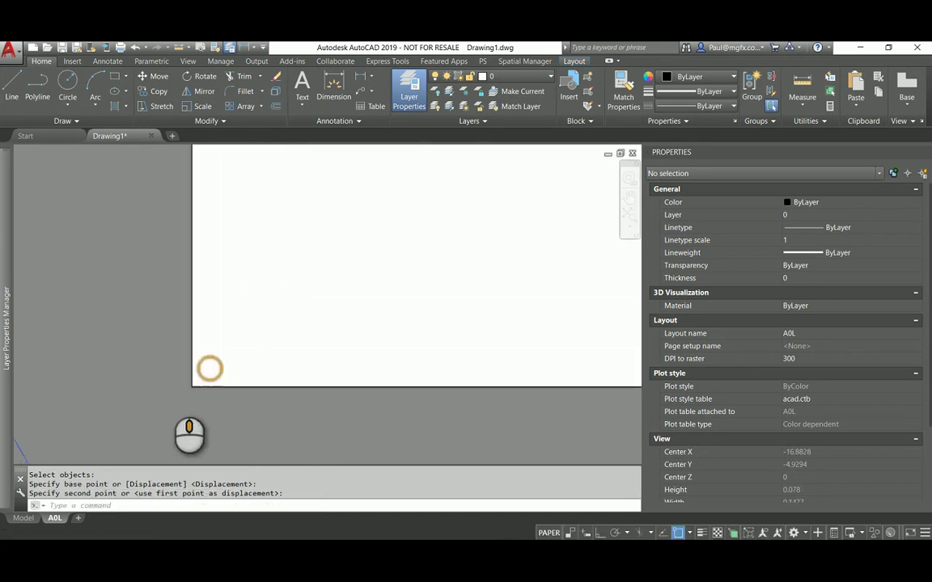
pyautogui.scroll(-5, 210, 369)
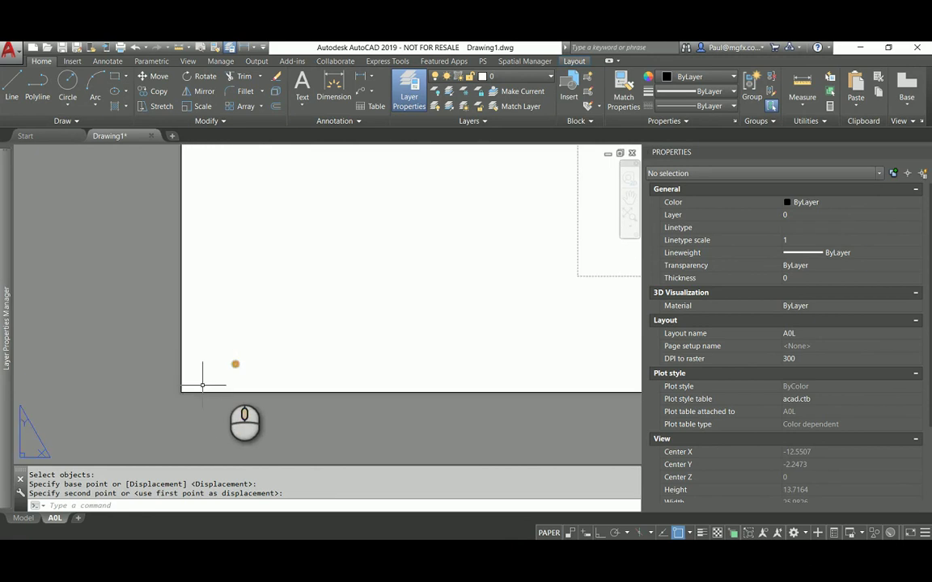
pyautogui.scroll(-4, 206, 386)
pyautogui.moveTo(324, 354); pyautogui.dragTo(258, 368, button='middle')
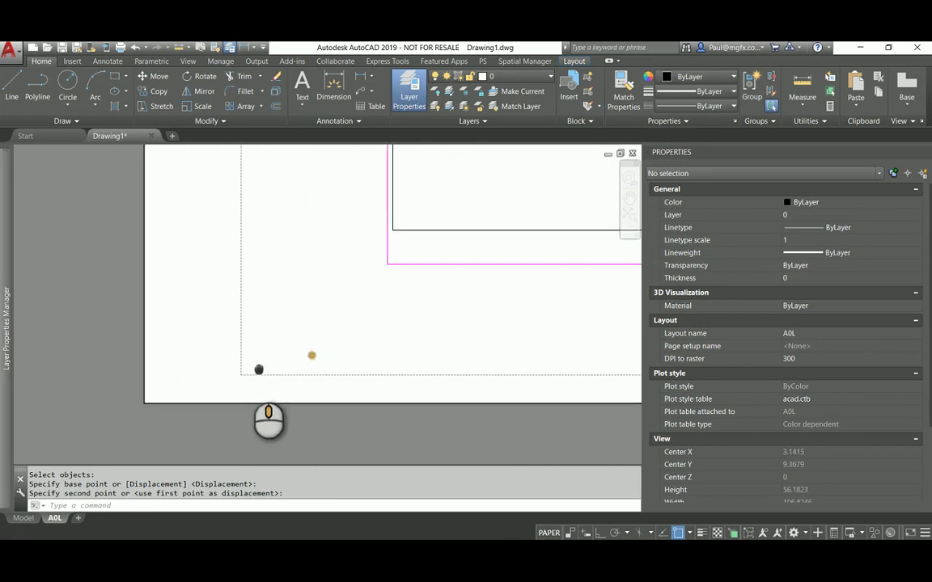
# Offset the sheet border 25 units inward
pyautogui.click(274, 106)
pyautogui.click(342, 504)
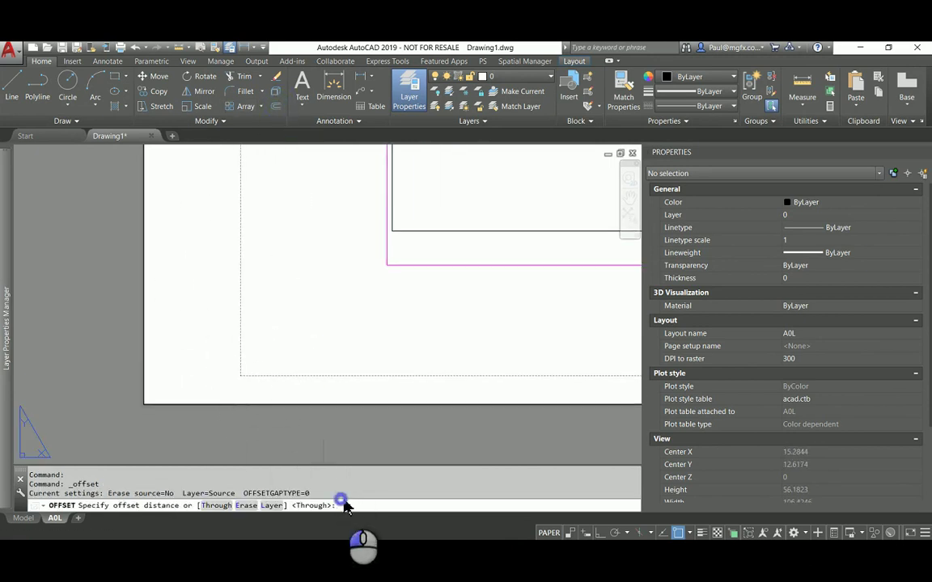
pyautogui.write('25')
pyautogui.press('Return')
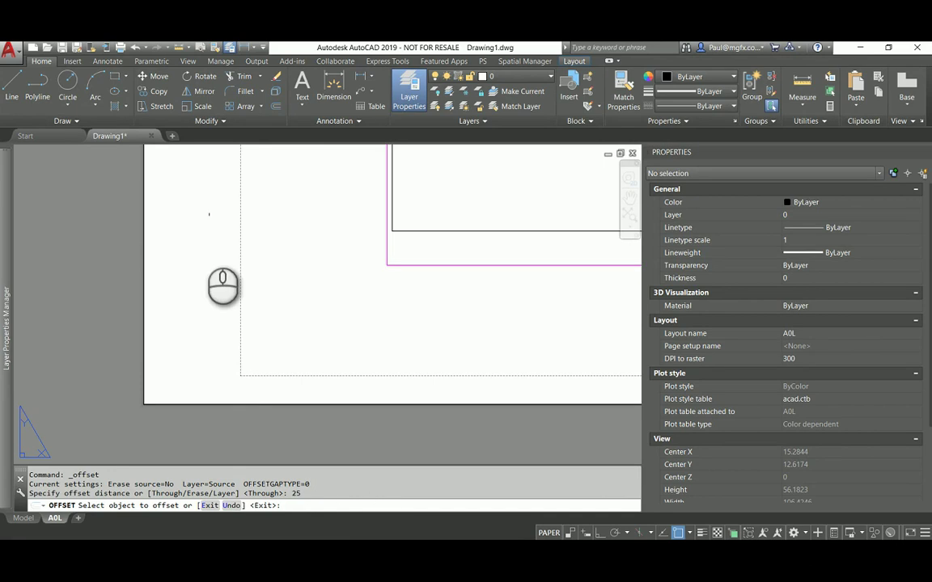
pyautogui.click(144, 284)
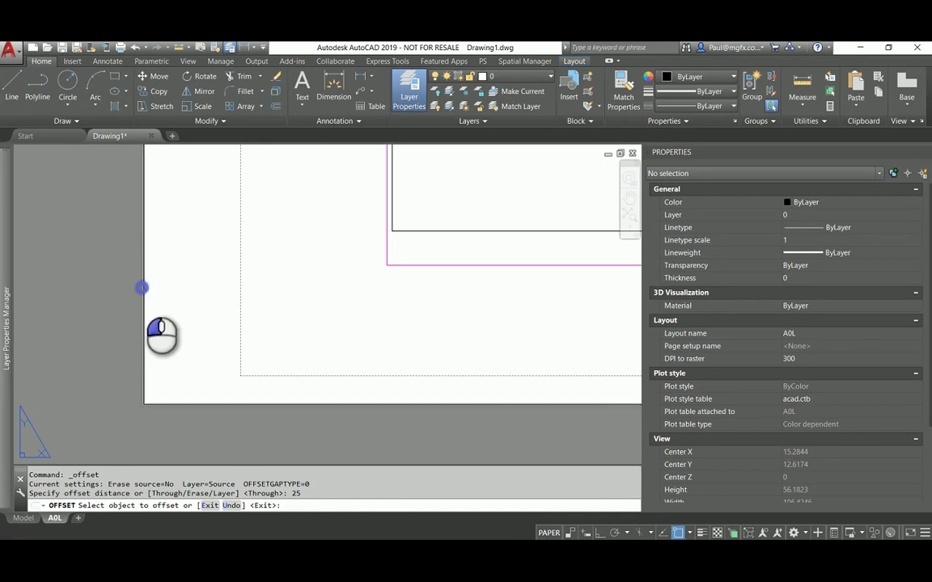
pyautogui.click(214, 277)
pyautogui.press('Escape')
pyautogui.press('Escape')
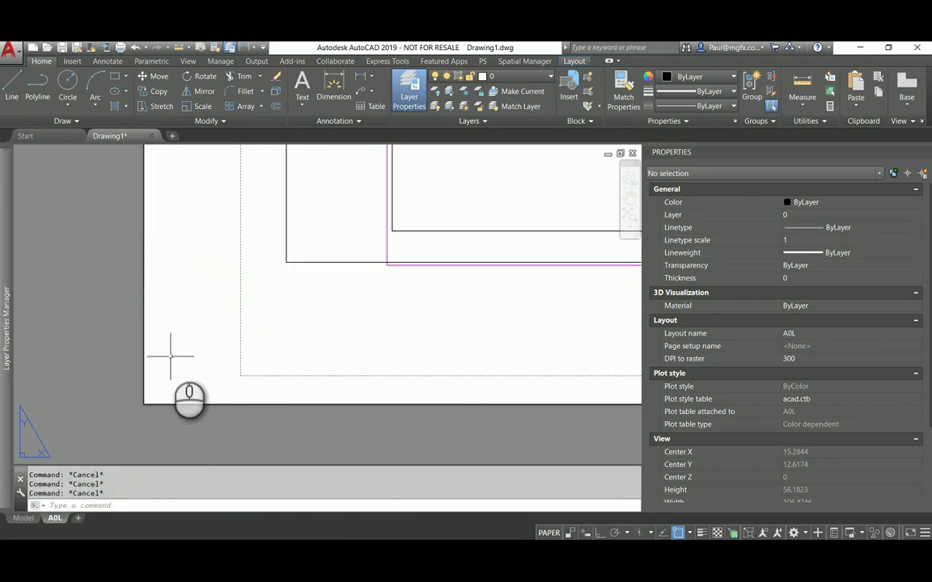
# Select the outer sheet border for erasing
pyautogui.write('e')
pyautogui.press('Return')
pyautogui.click(143, 294)
pyautogui.scroll(-5, 182, 384)
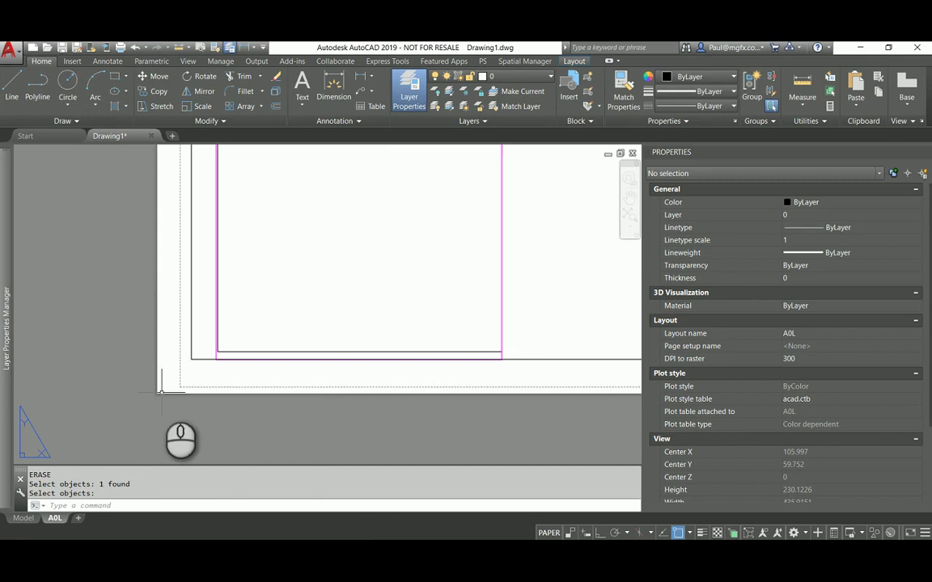
pyautogui.scroll(2, 230, 360)
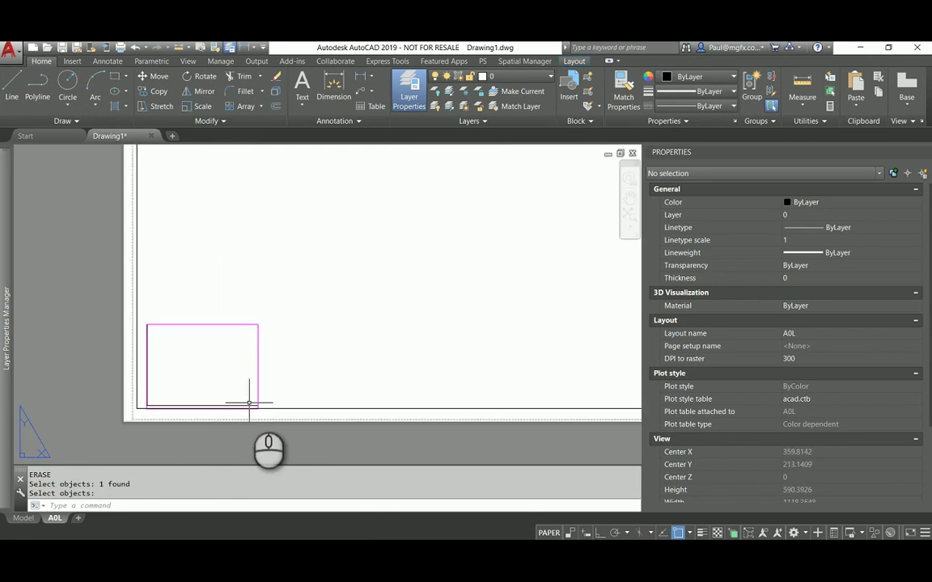
# Finish erasing the outer border and move the magenta viewport to its new position
pyautogui.press('Escape')
pyautogui.write('m')
pyautogui.press('Return')
pyautogui.click(297, 357)
pyautogui.click(210, 326)
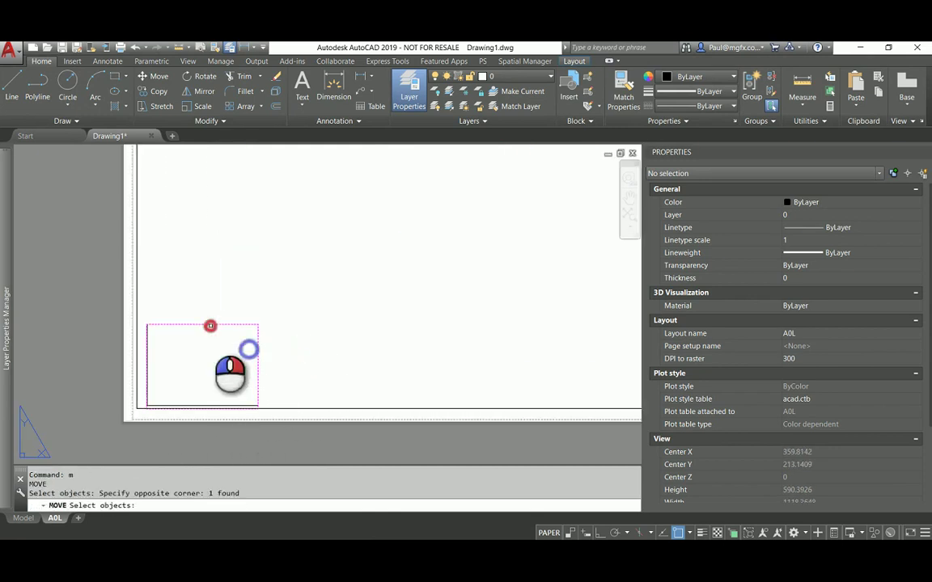
pyautogui.rightClick(248, 349)
pyautogui.click(211, 326)
pyautogui.click(331, 210)
pyautogui.scroll(-4, 327, 243)
pyautogui.scroll(4, 345, 250)
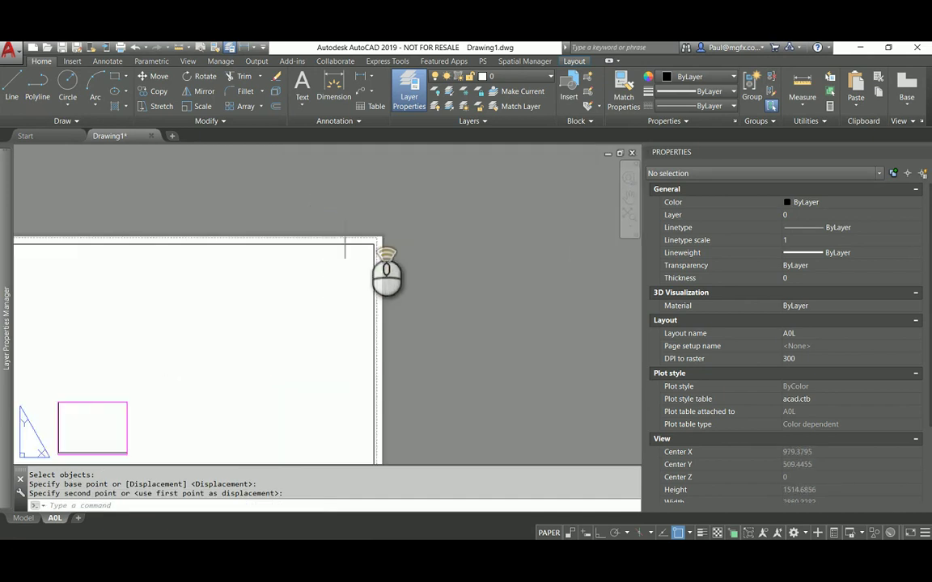
pyautogui.scroll(-3, 348, 247)
pyautogui.scroll(5, 364, 245)
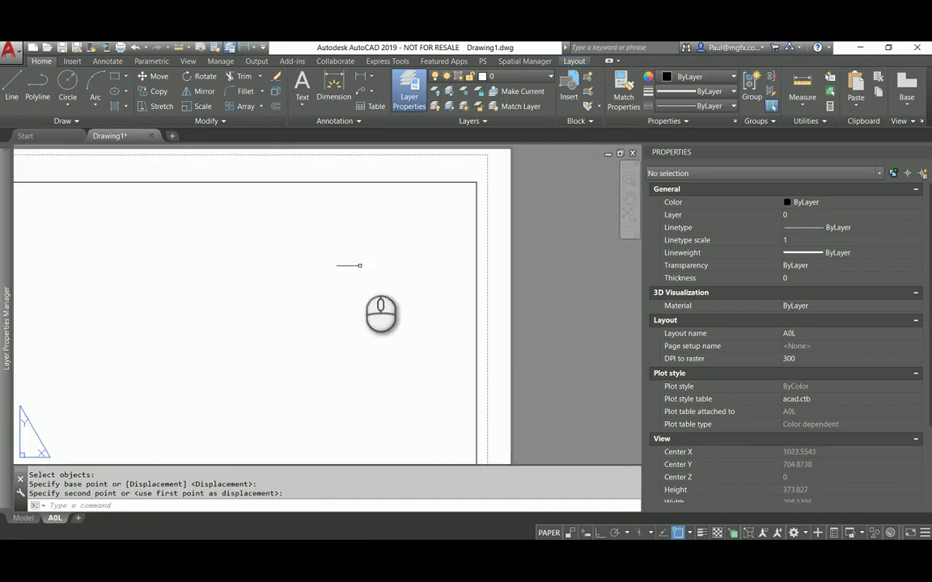
pyautogui.scroll(2, 361, 266)
pyautogui.click(380, 233)
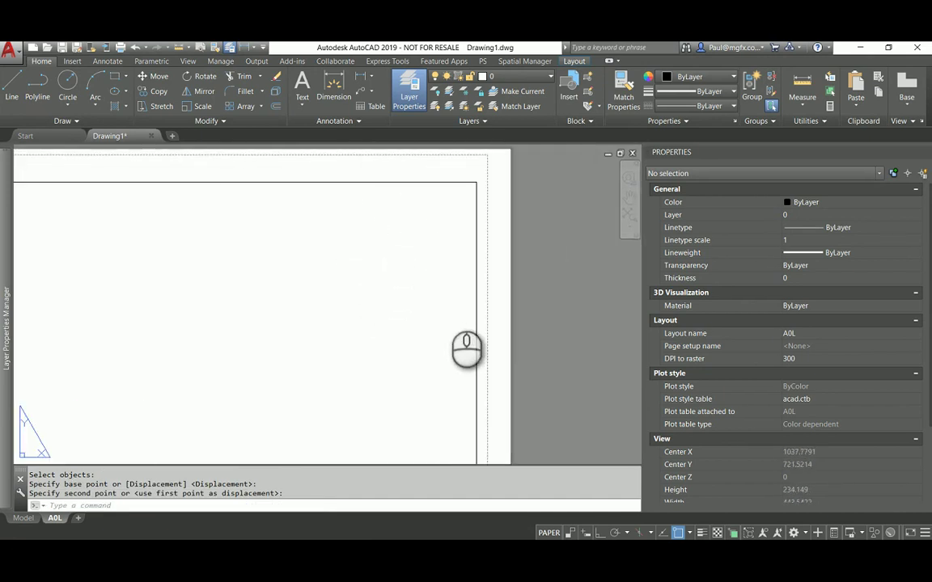
# Start a line 125 units left of the border's top-right corner
pyautogui.write('l')
pyautogui.press('Return')
pyautogui.keyDown('shift'); pyautogui.rightClick(452, 196); pyautogui.keyUp('shift')
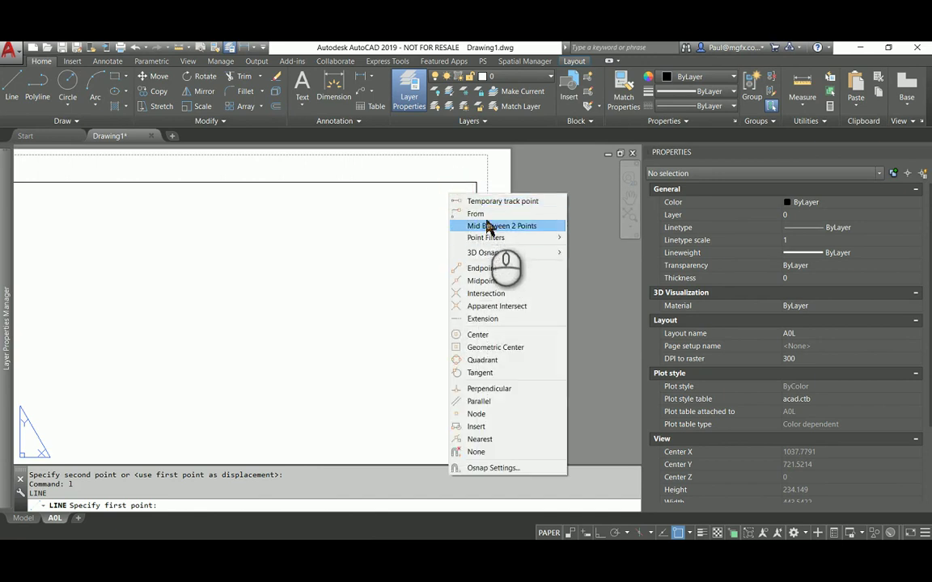
pyautogui.click(475, 214)
pyautogui.click(477, 187)
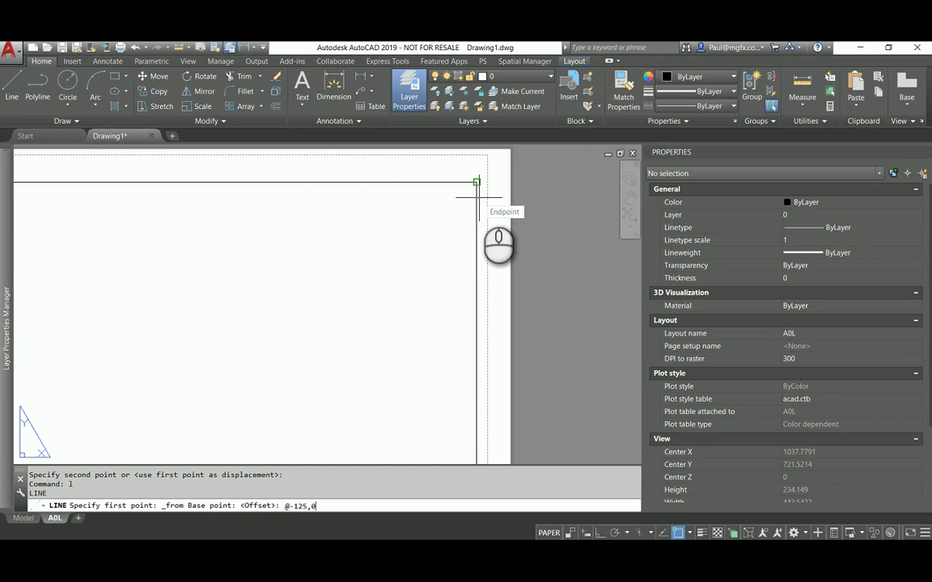
pyautogui.write('@-125,0')
pyautogui.press('Return')
# End the line perpendicular on the bottom border, forming the right-hand strip
pyautogui.scroll(-3, 266, 223)
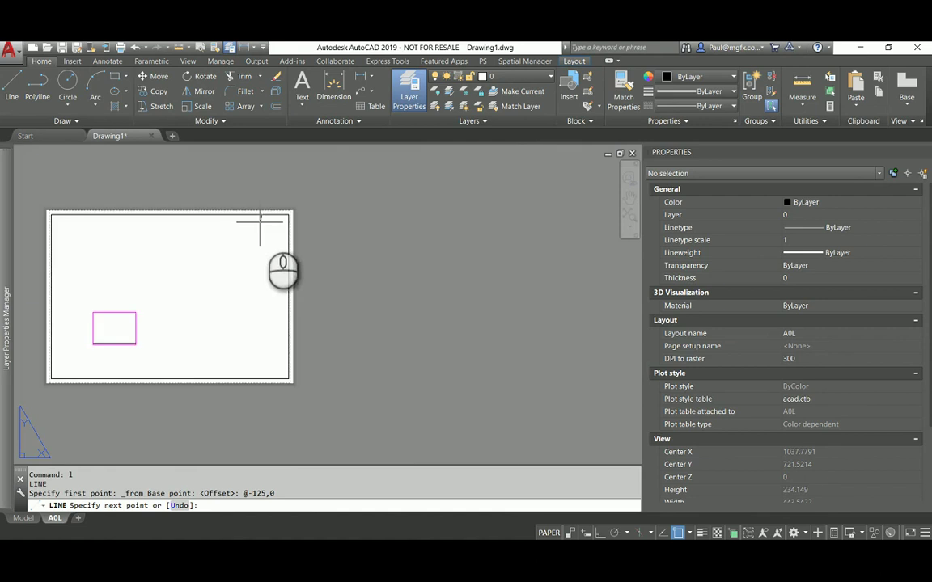
pyautogui.scroll(3, 264, 345)
pyautogui.keyDown('shift'); pyautogui.rightClick(276, 339); pyautogui.keyUp('shift')
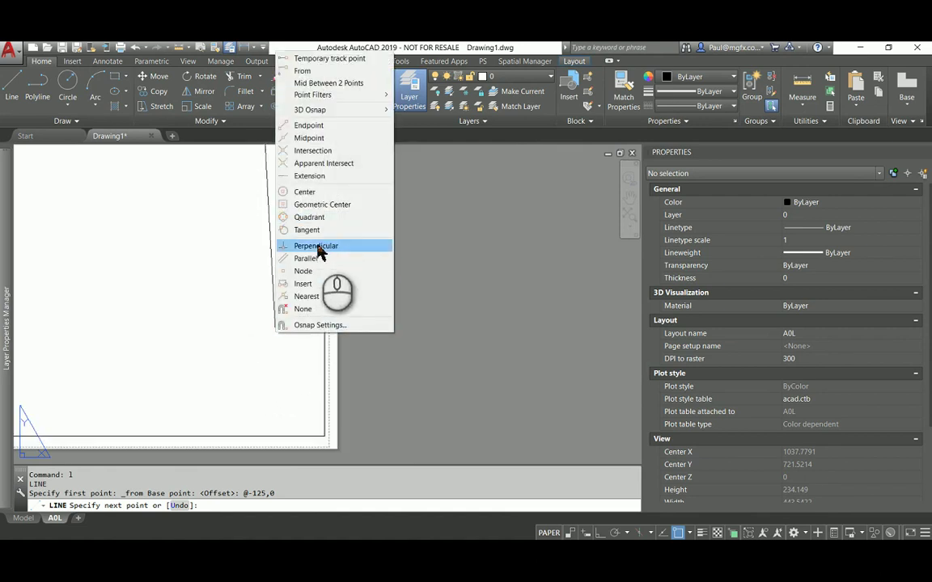
pyautogui.click(320, 245)
pyautogui.click(258, 433)
pyautogui.rightClick(309, 385)
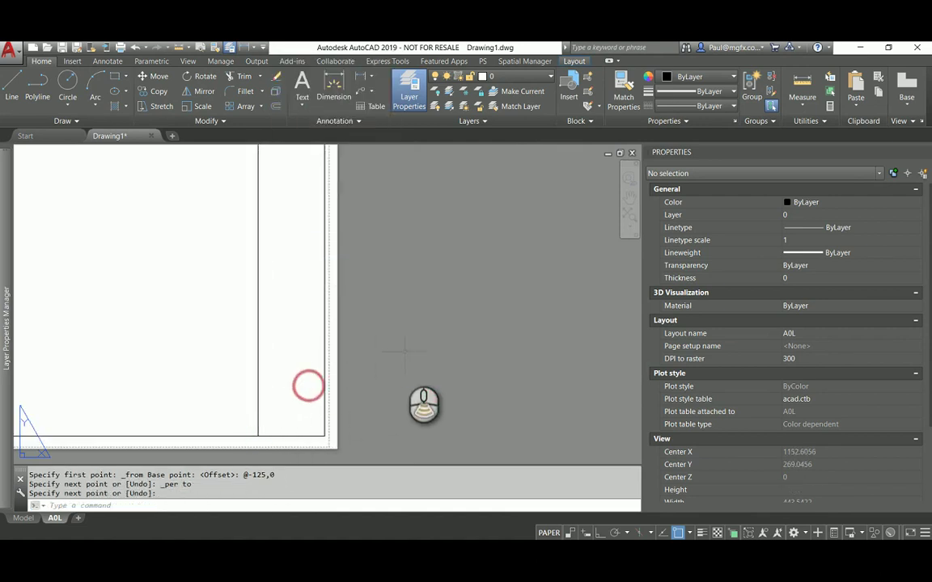
pyautogui.scroll(-5, 360, 359)
pyautogui.scroll(4, 347, 334)
pyautogui.press('Escape')
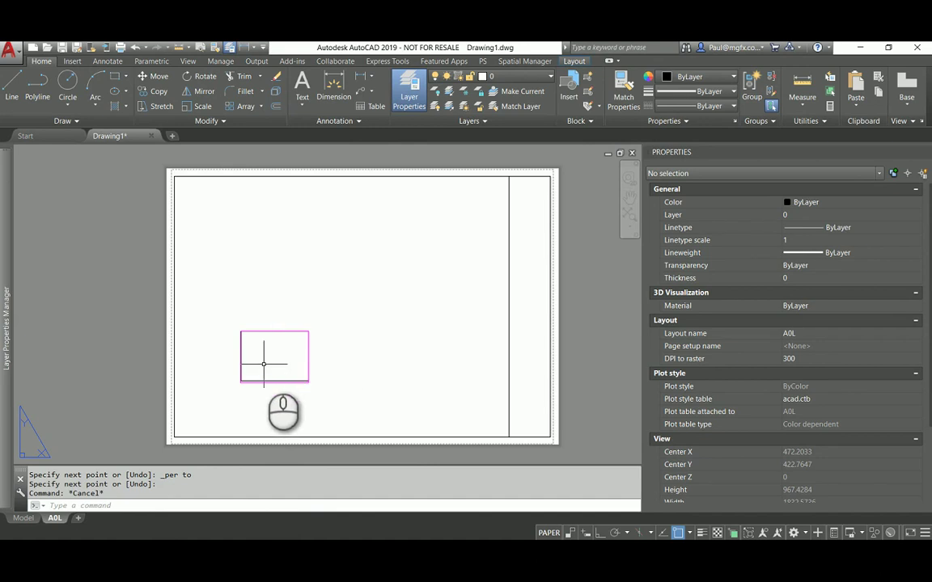
# Erase the old magenta viewport with the E (ERASE) command
pyautogui.click(324, 348)
pyautogui.click(287, 312)
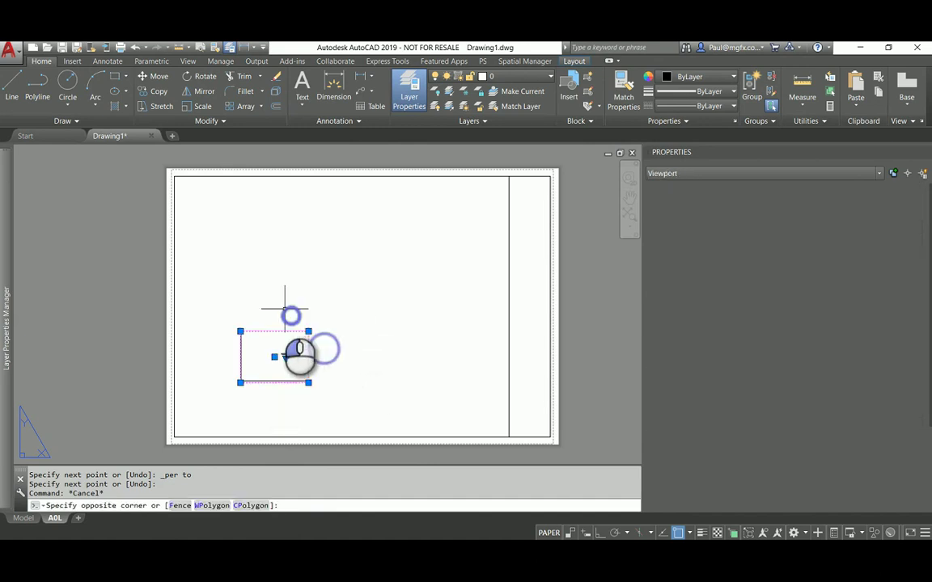
pyautogui.press('Escape')
pyautogui.write('e')
pyautogui.press('Return')
pyautogui.click(327, 334)
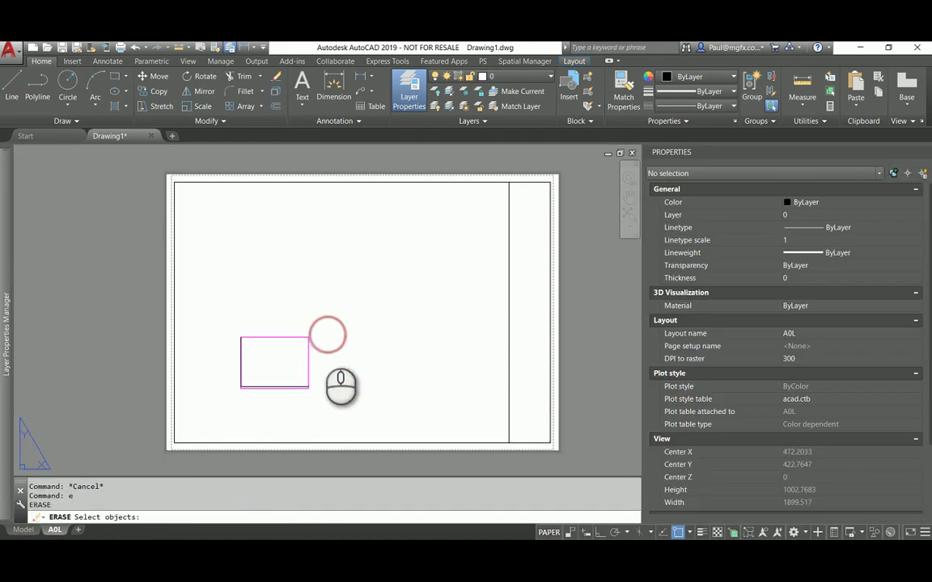
pyautogui.click(298, 360)
pyautogui.press('Return')
# Keep the colour ByLayer and make Layer1 the current layer in Properties
pyautogui.click(824, 202)
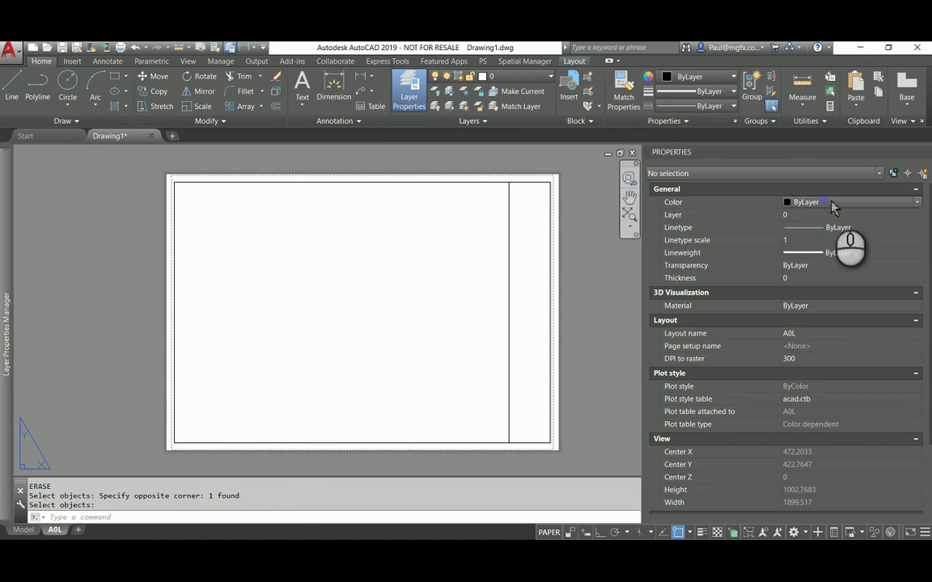
pyautogui.click(829, 202)
pyautogui.click(824, 213)
pyautogui.click(825, 214)
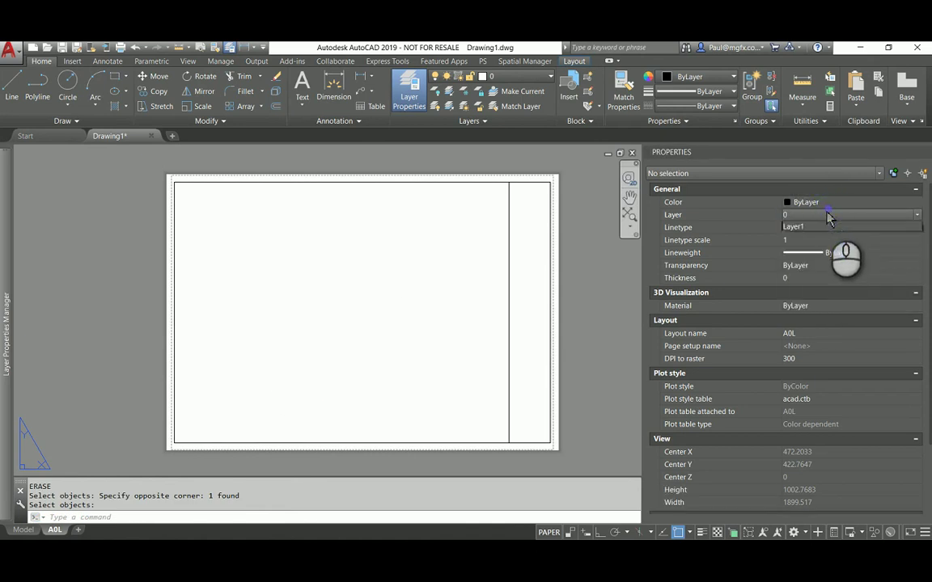
pyautogui.click(827, 215)
pyautogui.click(821, 234)
pyautogui.press('Escape')
pyautogui.press('Escape')
pyautogui.press('Escape')
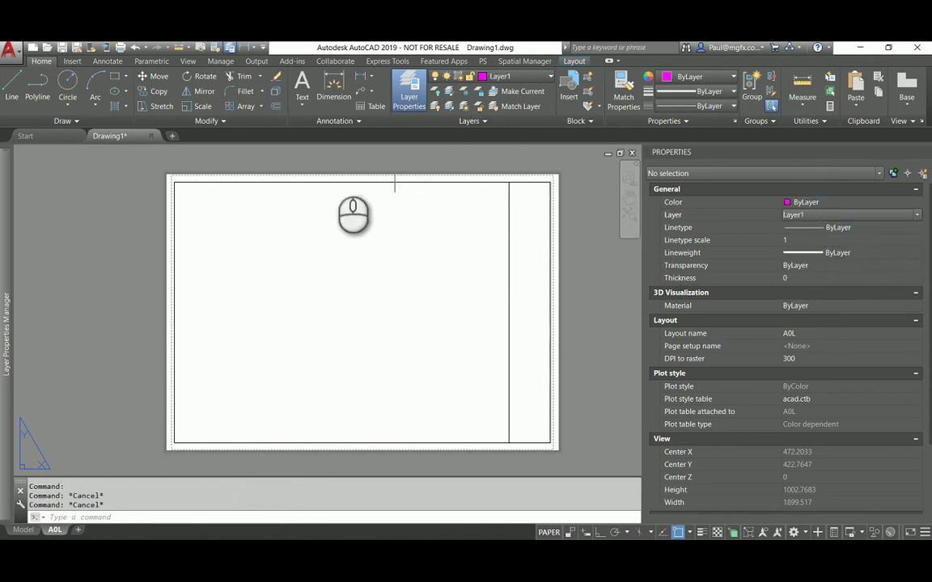
# Start drawing a Rectangular viewport from the Layout ribbon
pyautogui.click(573, 61)
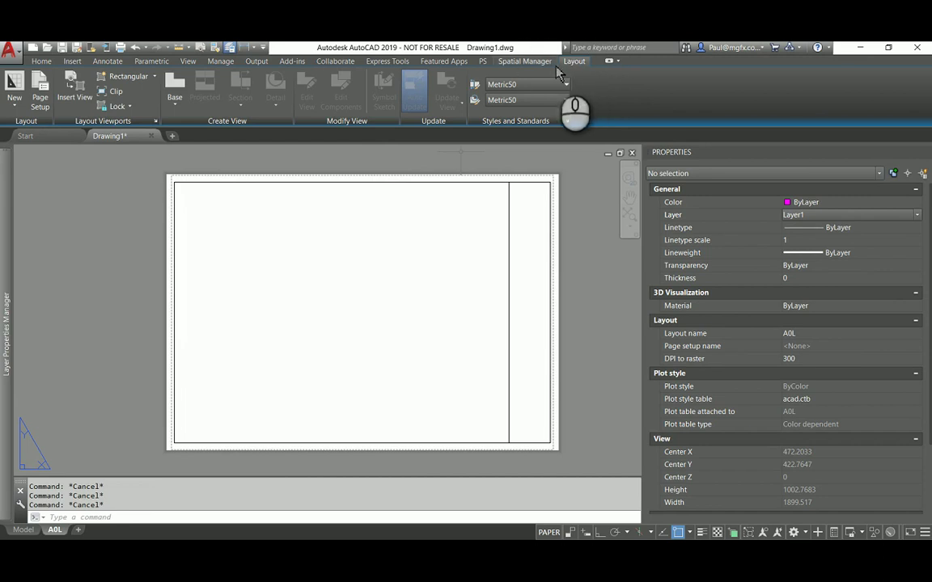
pyautogui.click(155, 77)
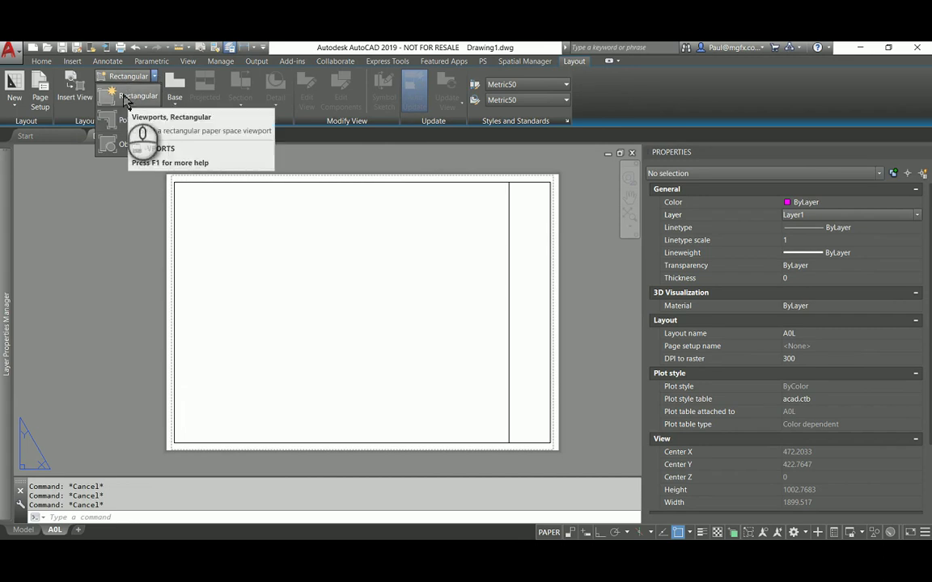
pyautogui.click(125, 99)
# Place the new viewport's two corners inside the border and activate it
pyautogui.click(197, 202)
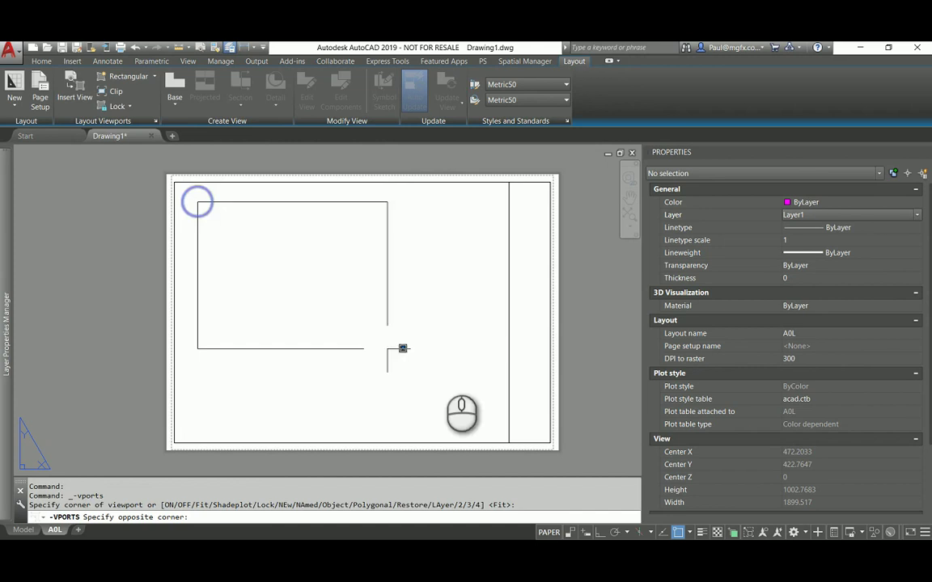
pyautogui.click(485, 421)
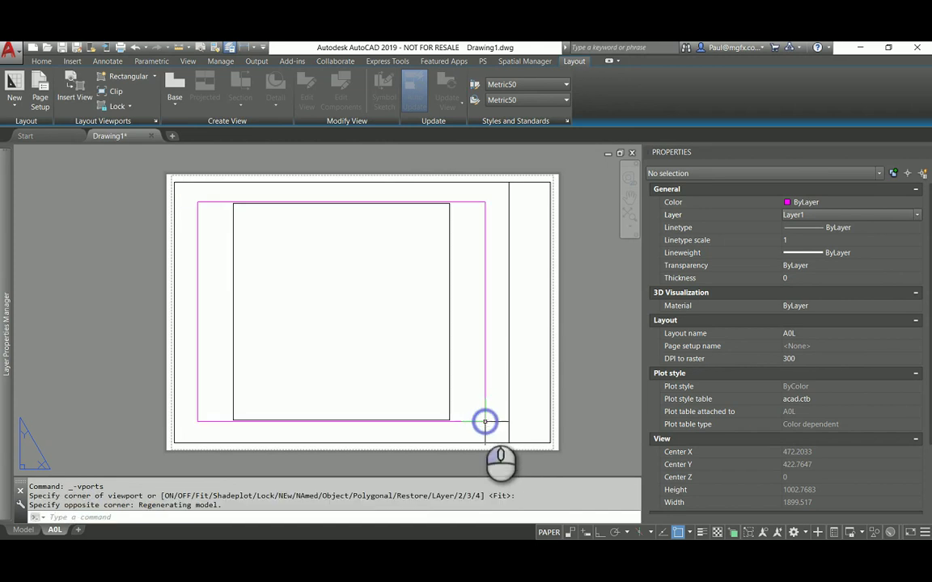
pyautogui.doubleClick(307, 281)
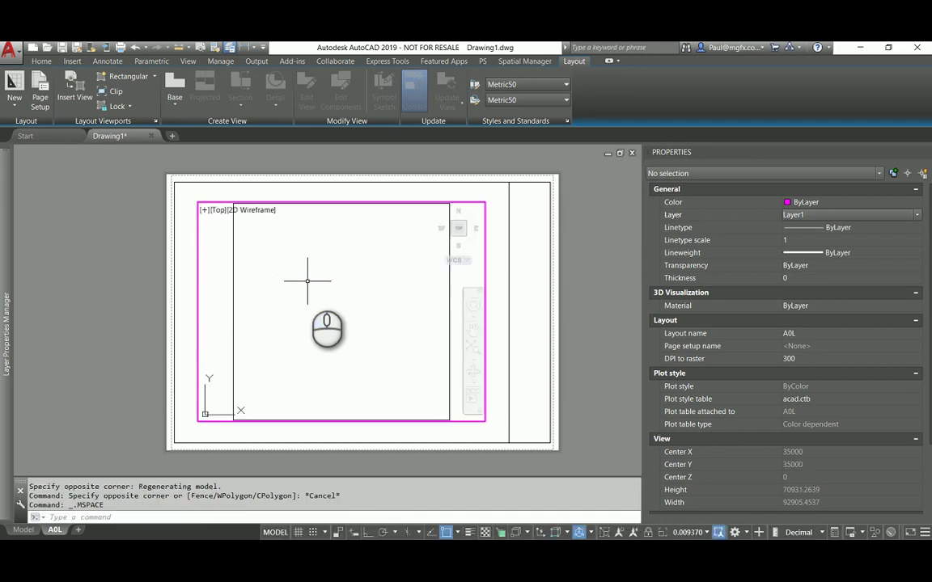
# Zoom out and pan to centre the square in the viewport, then return to paper space
pyautogui.scroll(-4, 307, 282)
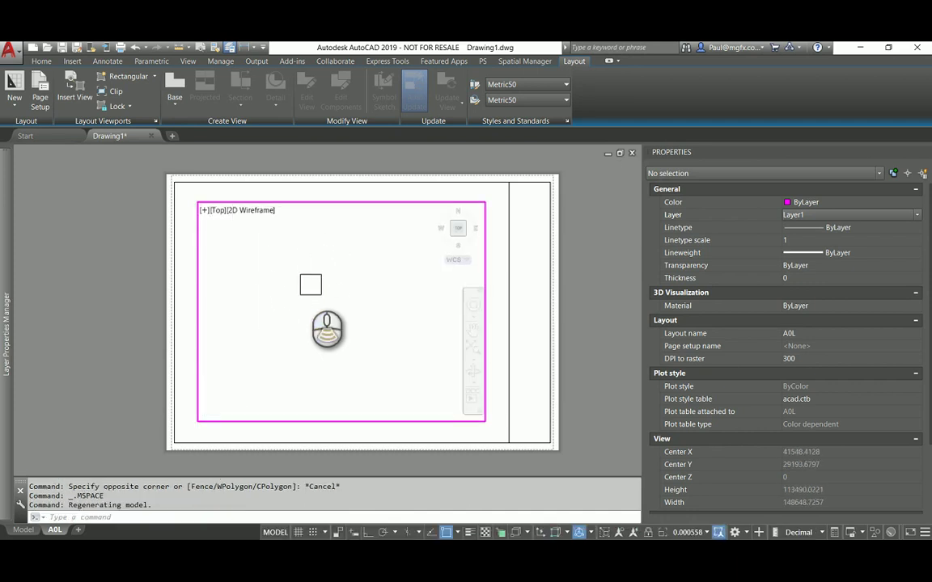
pyautogui.moveTo(306, 282); pyautogui.dragTo(328, 305, button='middle')
pyautogui.scroll(-2, 332, 305)
pyautogui.scroll(3, 348, 291)
pyautogui.scroll(-3, 339, 299)
pyautogui.scroll(5, 318, 291)
pyautogui.scroll(-2, 318, 288)
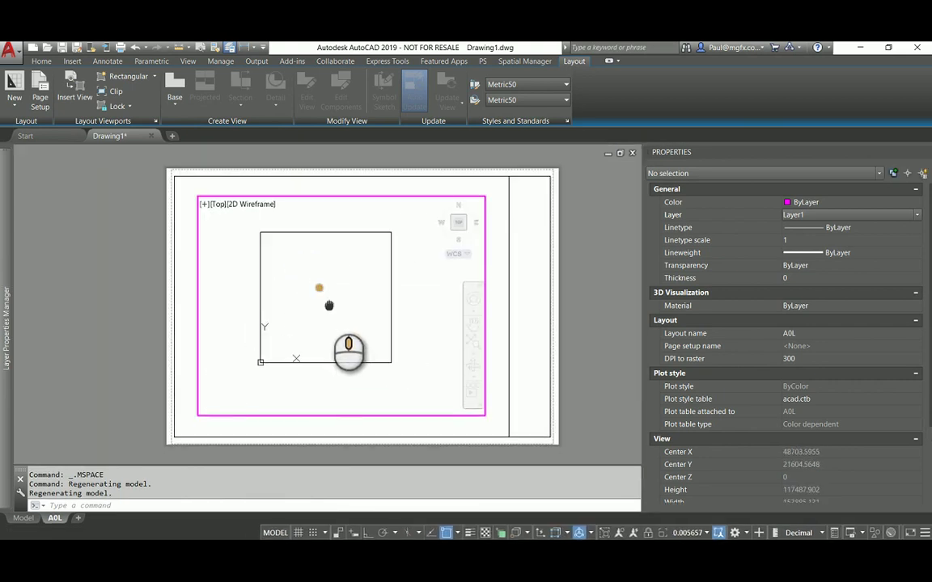
pyautogui.scroll(2, 328, 298)
pyautogui.scroll(-2, 328, 297)
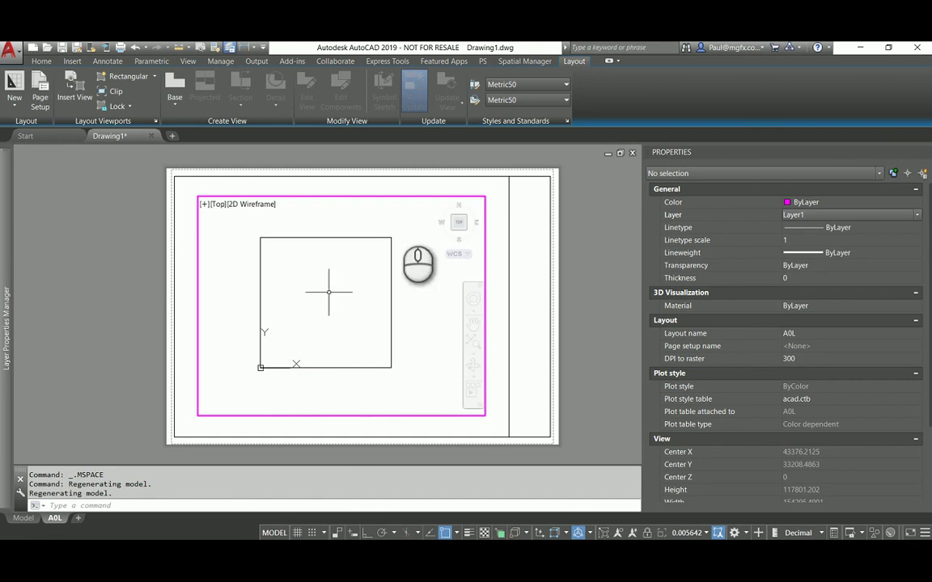
pyautogui.moveTo(321, 295); pyautogui.dragTo(333, 302, button='middle')
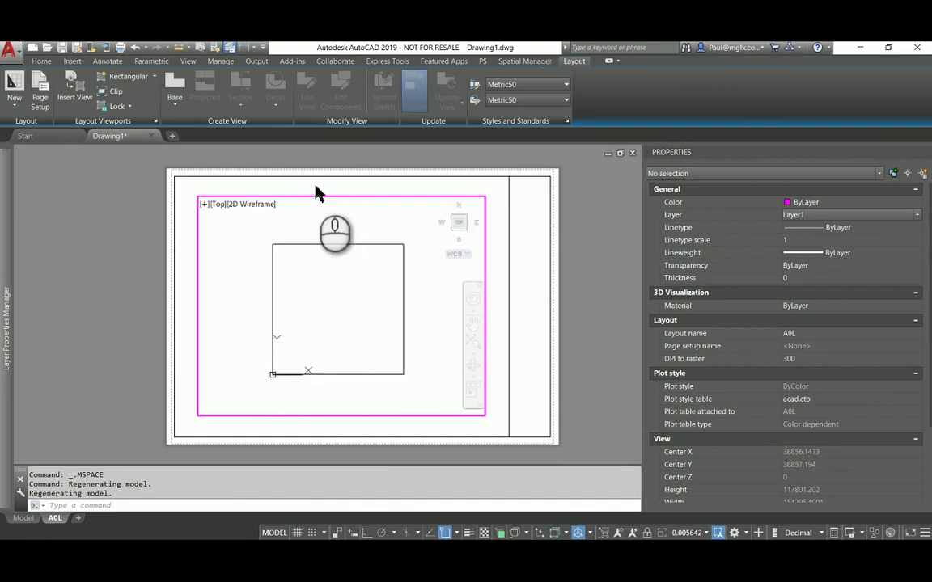
pyautogui.doubleClick(336, 191)
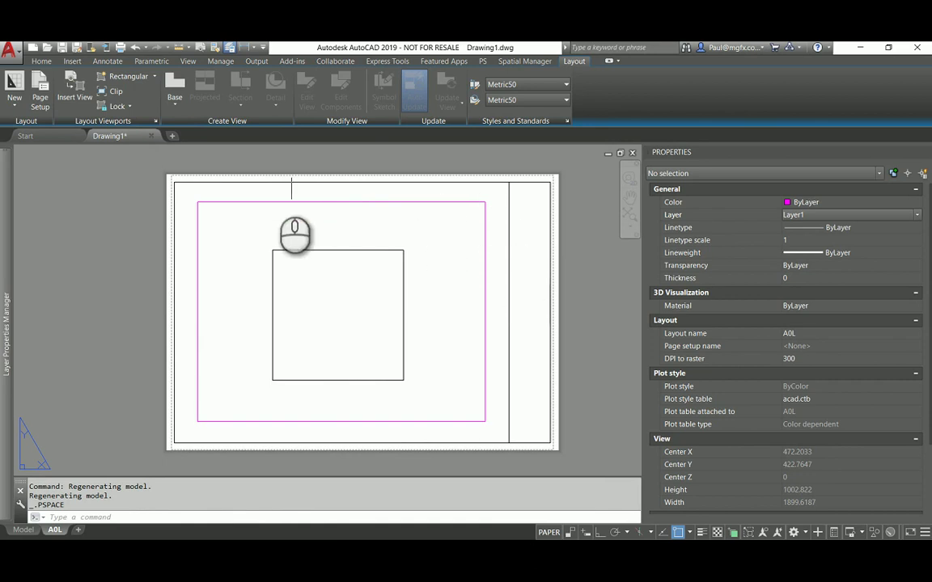
# Set the selected viewport's standard scale to 1:100 (custom scale 0.01) in Properties
pyautogui.click(493, 254)
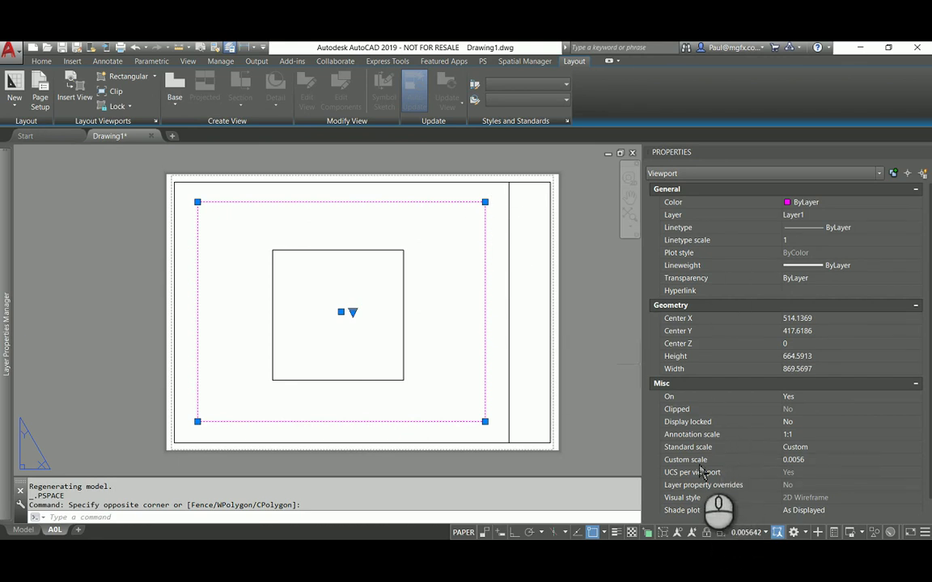
pyautogui.click(811, 461)
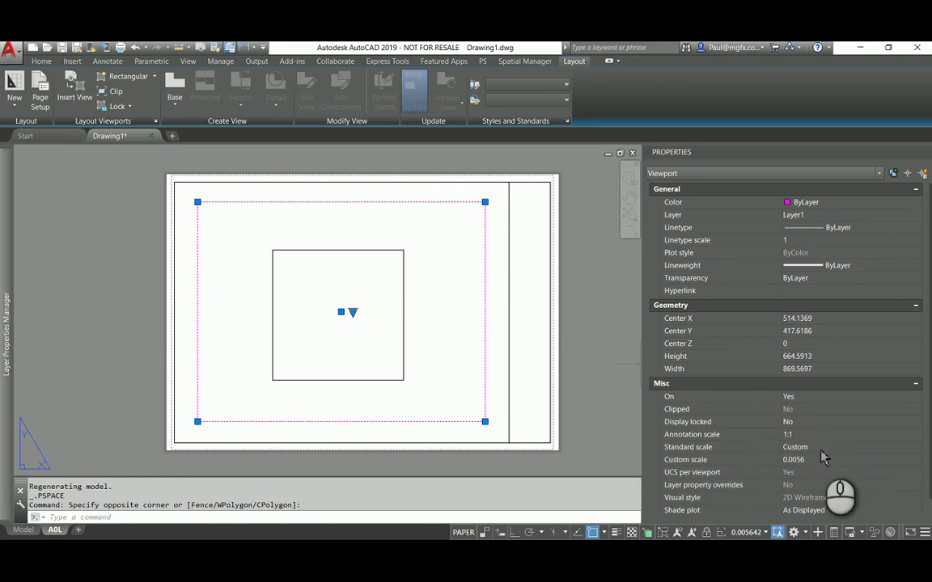
pyautogui.click(808, 456)
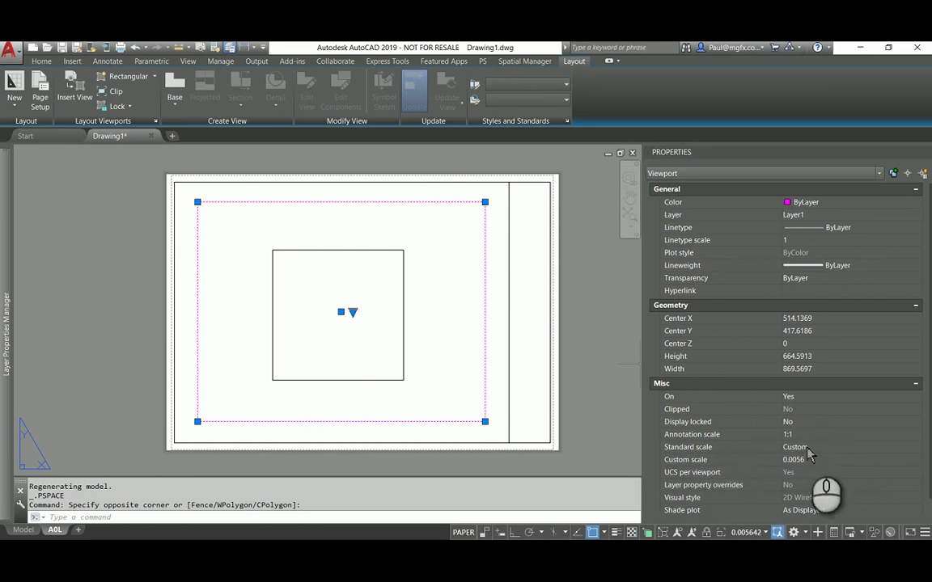
pyautogui.click(848, 445)
pyautogui.click(846, 447)
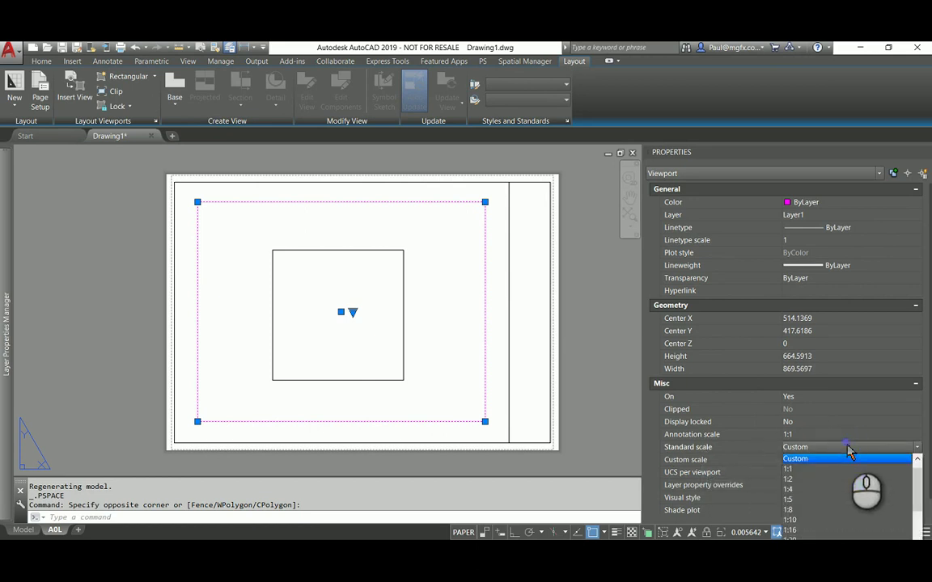
pyautogui.scroll(-3, 809, 493)
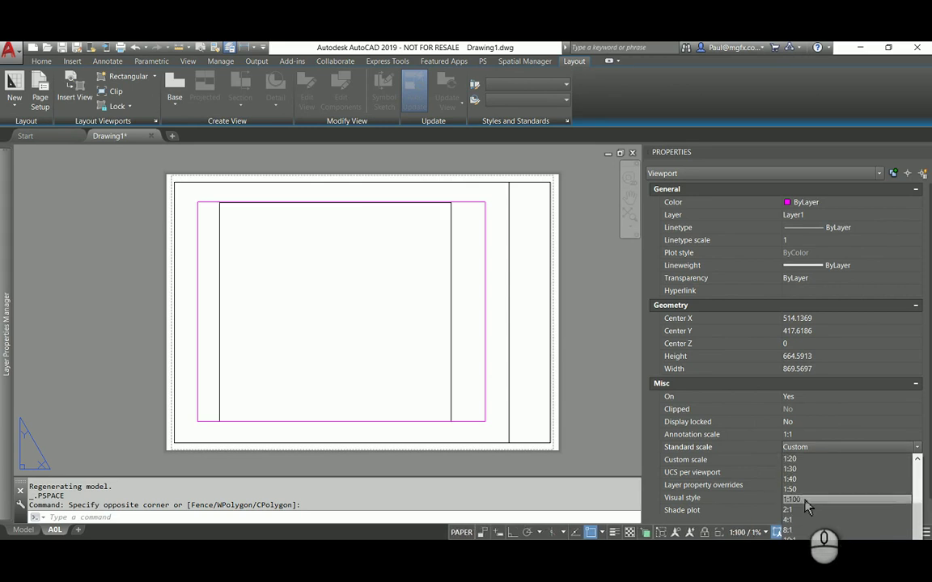
pyautogui.click(801, 499)
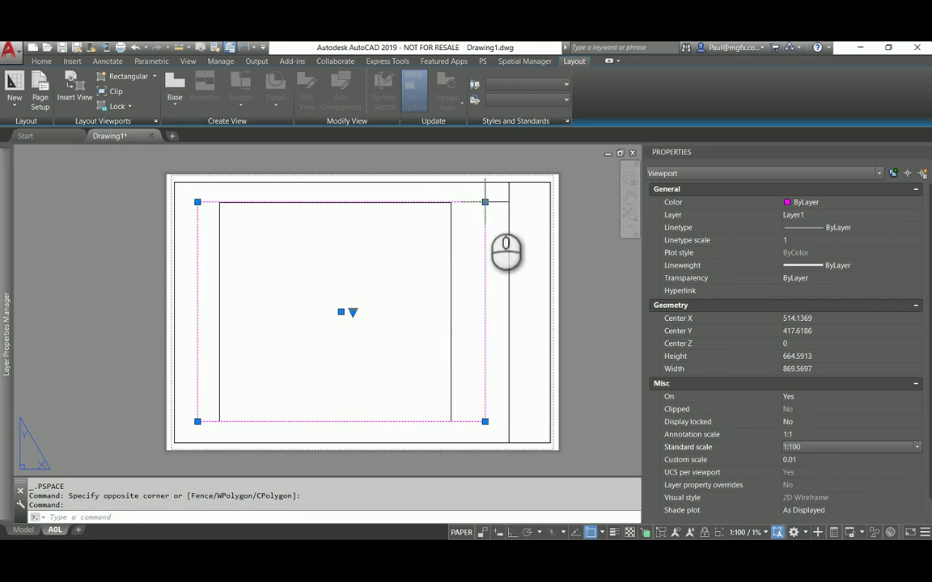
# Stretch the viewport's top edge up and bottom edge down to 733.7363 high
pyautogui.click(484, 202)
pyautogui.click(484, 190)
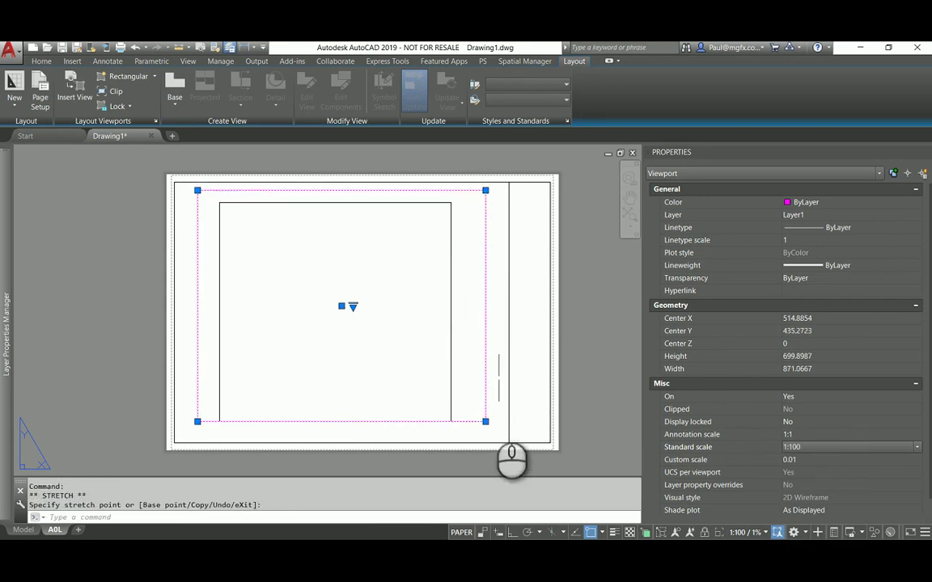
pyautogui.click(483, 422)
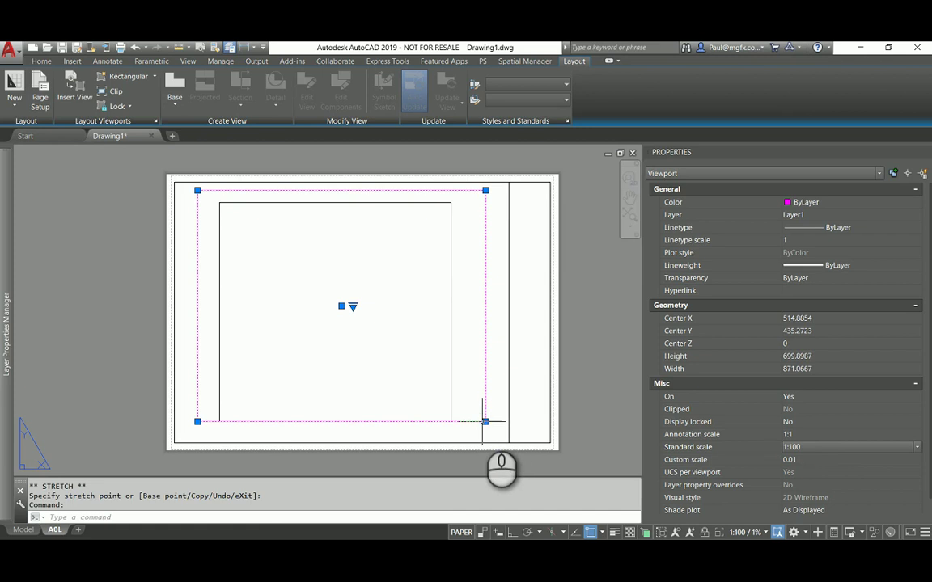
pyautogui.click(485, 421)
pyautogui.click(487, 421)
pyautogui.click(485, 431)
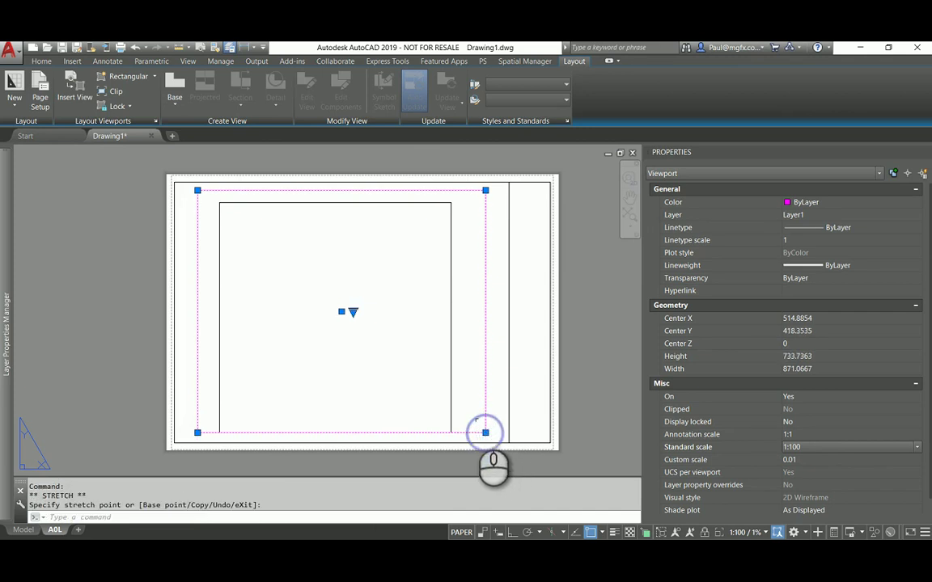
pyautogui.press('Escape')
pyautogui.press('Escape')
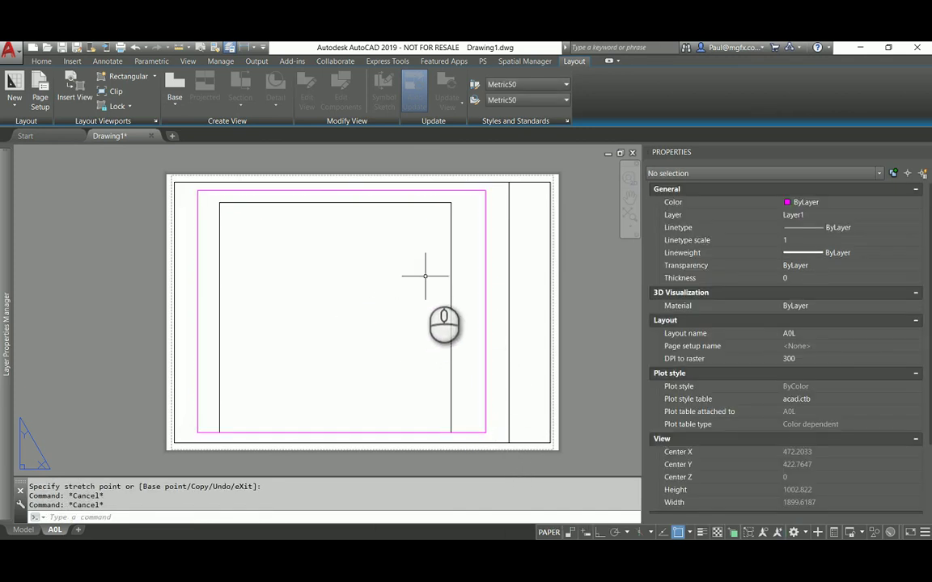
pyautogui.scroll(-3, 797, 408)
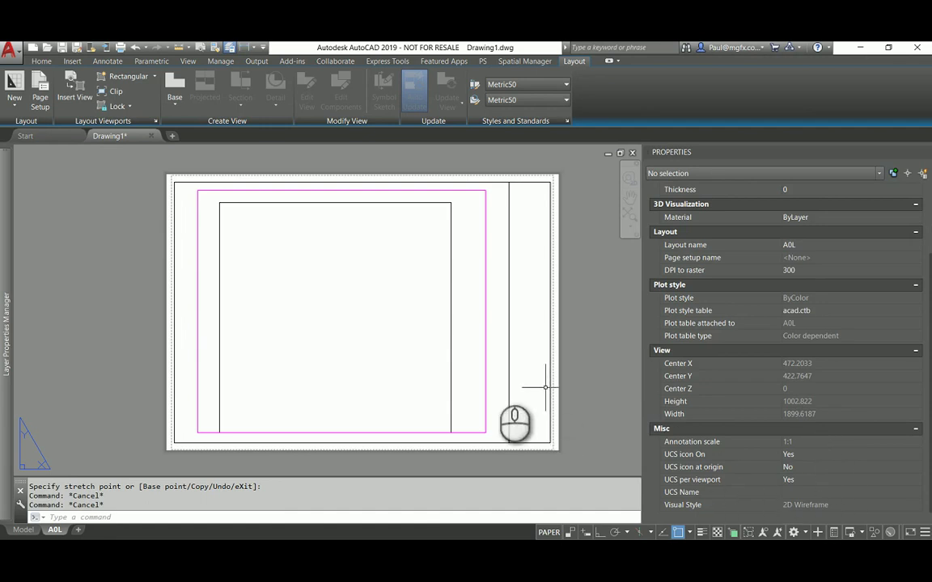
pyautogui.click(495, 358)
pyautogui.click(467, 339)
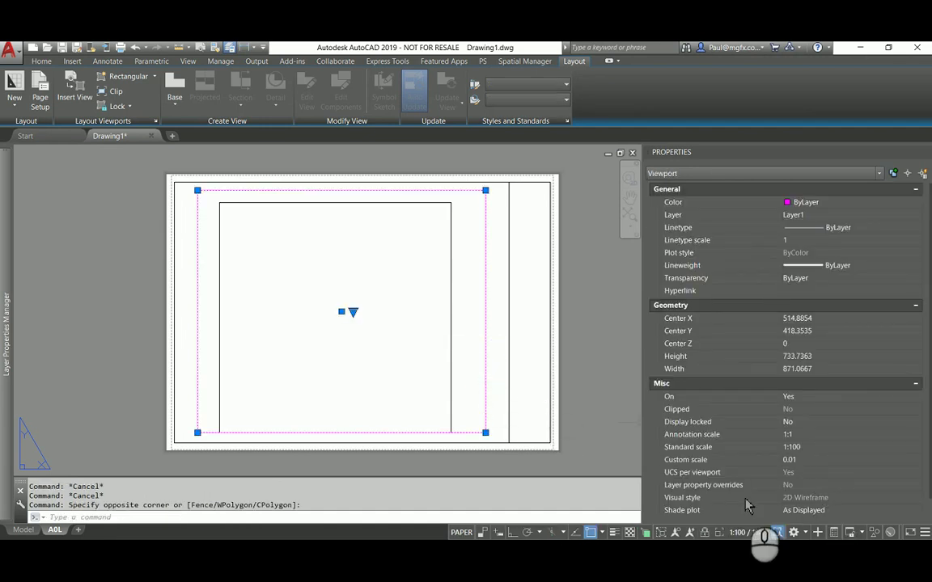
pyautogui.press('Escape')
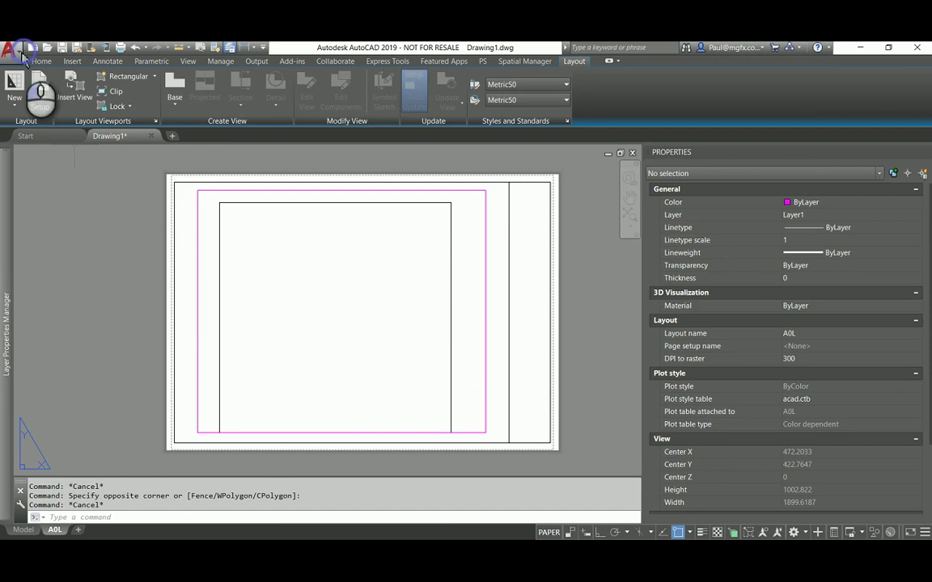
# Add a 1:400 scale (1 paper unit = 400 drawing units) to the Options default scale list
pyautogui.click(18, 50)
pyautogui.click(123, 426)
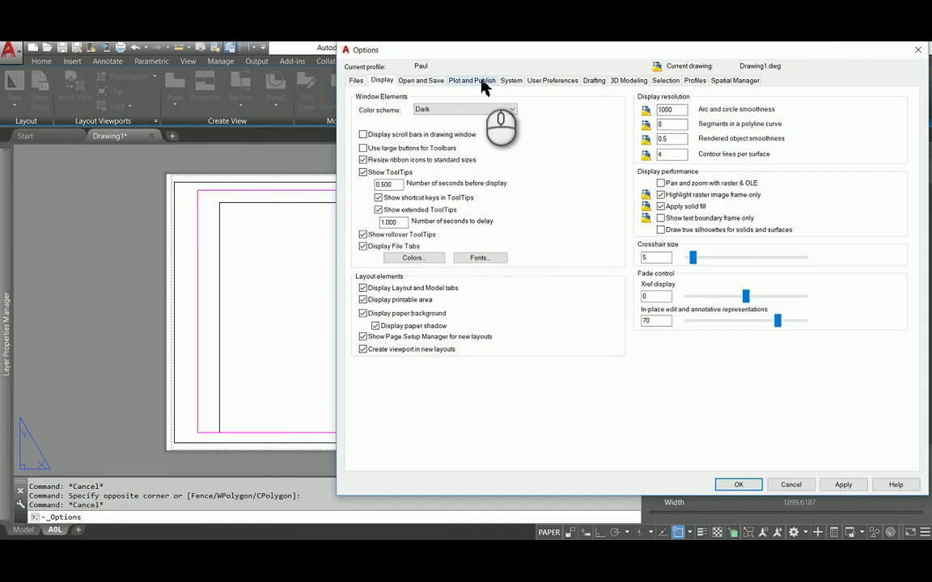
pyautogui.click(534, 81)
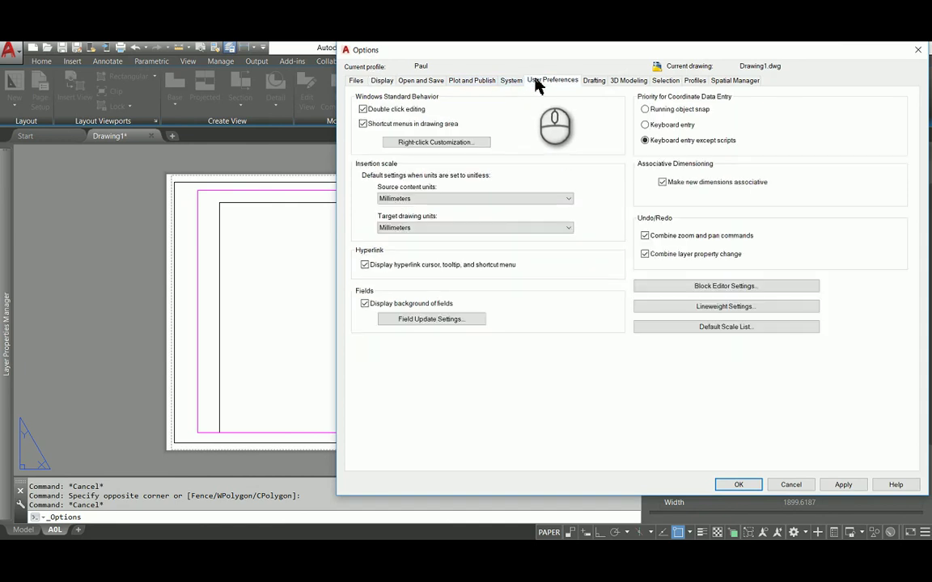
pyautogui.click(725, 327)
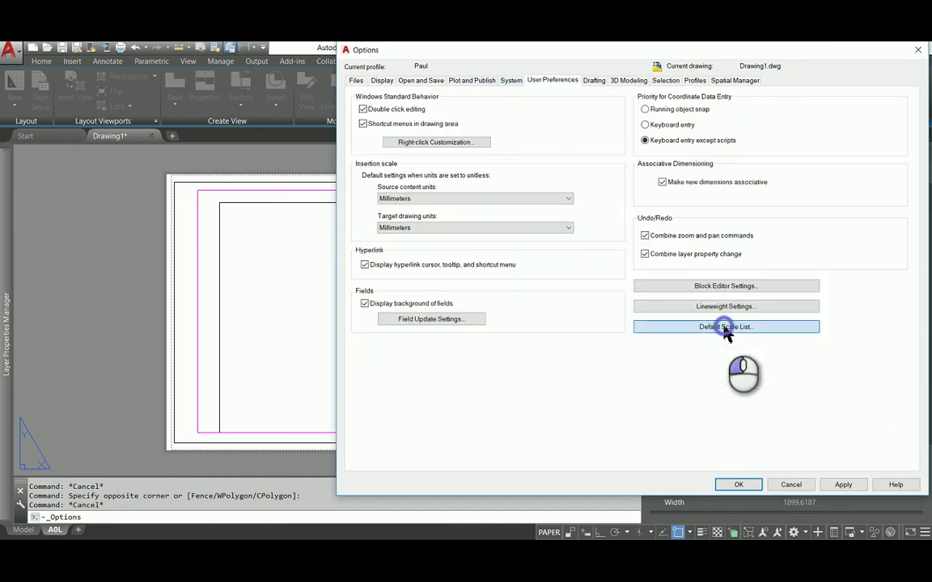
pyautogui.click(386, 334)
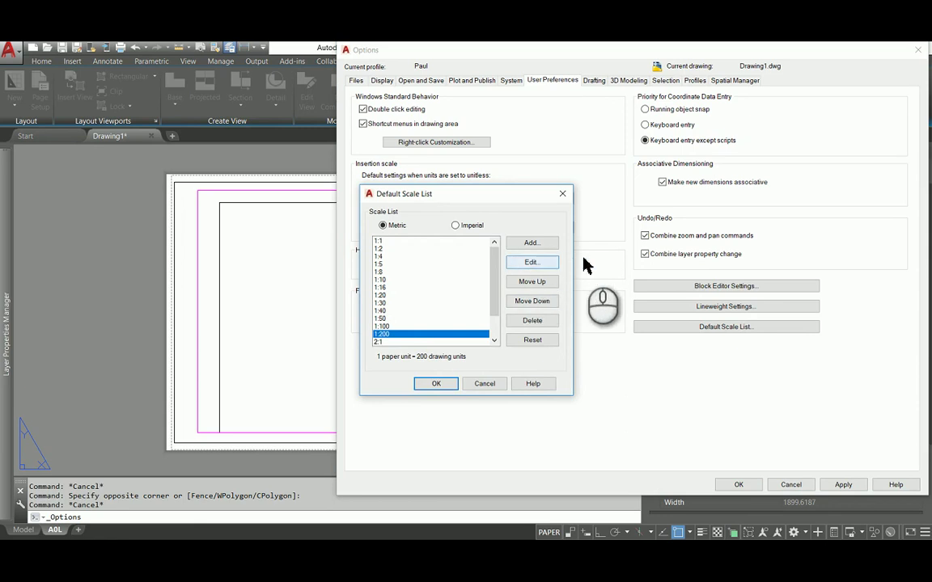
pyautogui.click(530, 244)
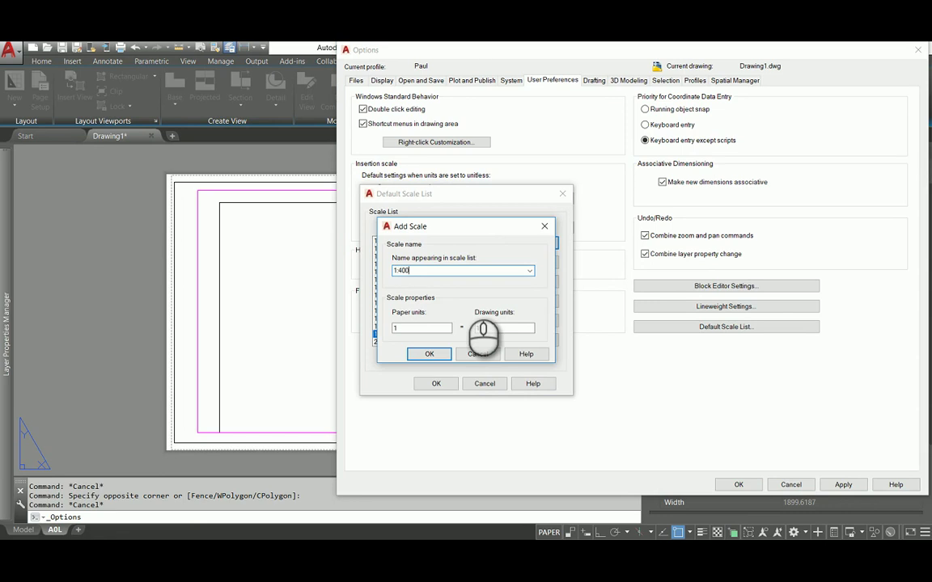
pyautogui.doubleClick(485, 327)
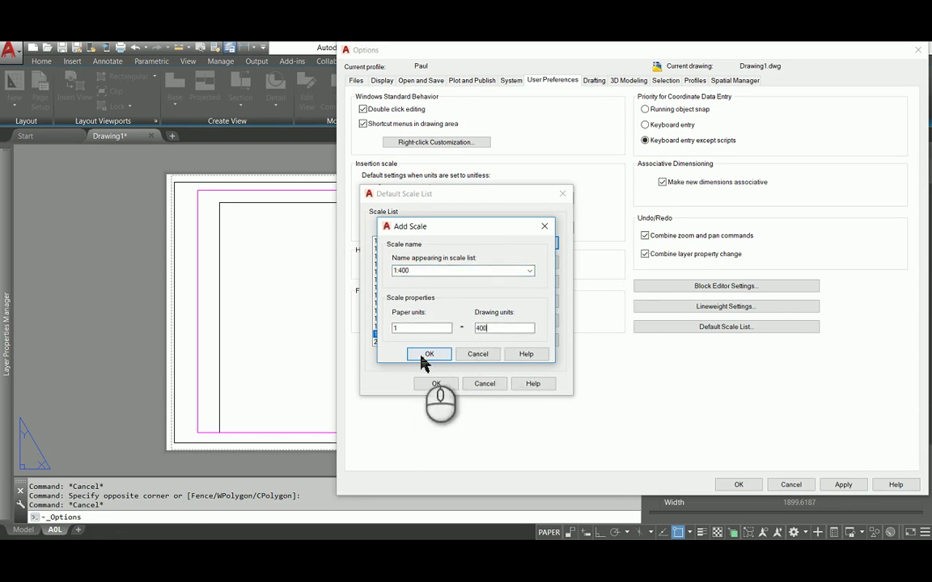
pyautogui.click(430, 355)
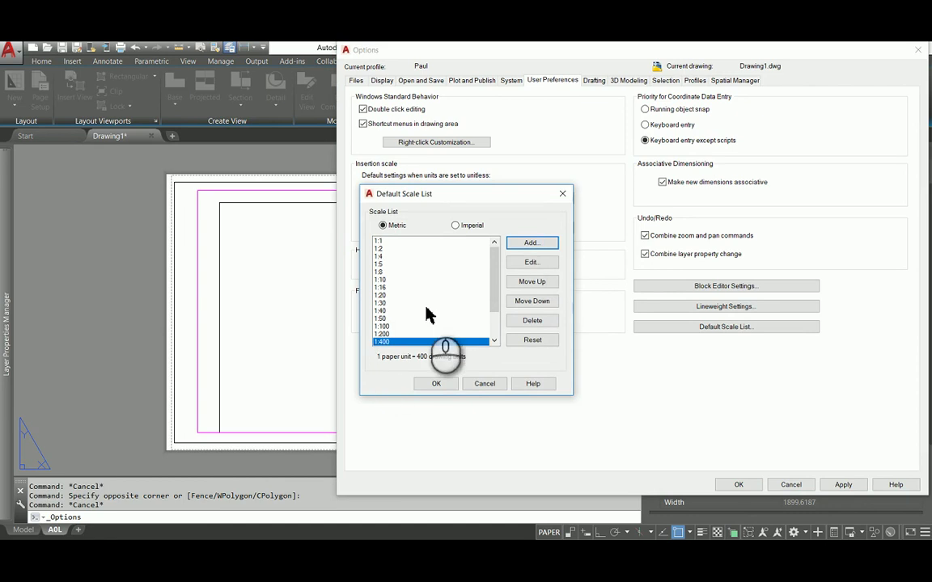
pyautogui.click(436, 385)
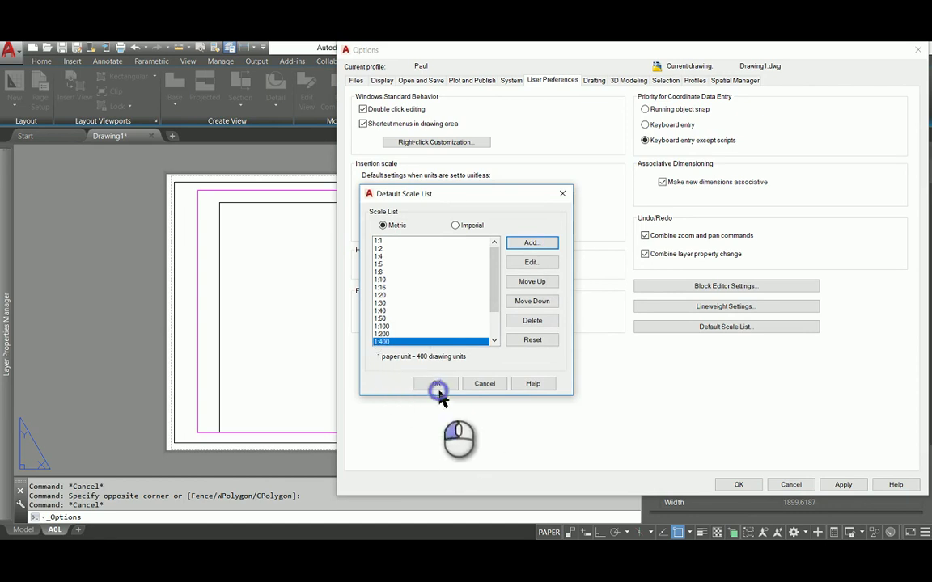
pyautogui.click(738, 485)
# Try a Custom viewport scale, then set the viewport back to 1:100
pyautogui.click(490, 311)
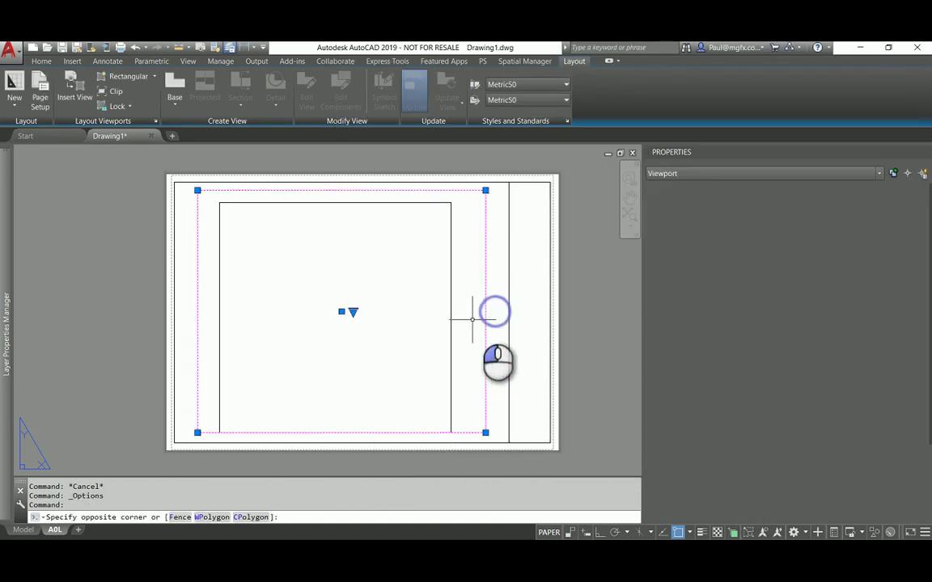
pyautogui.scroll(-1, 842, 433)
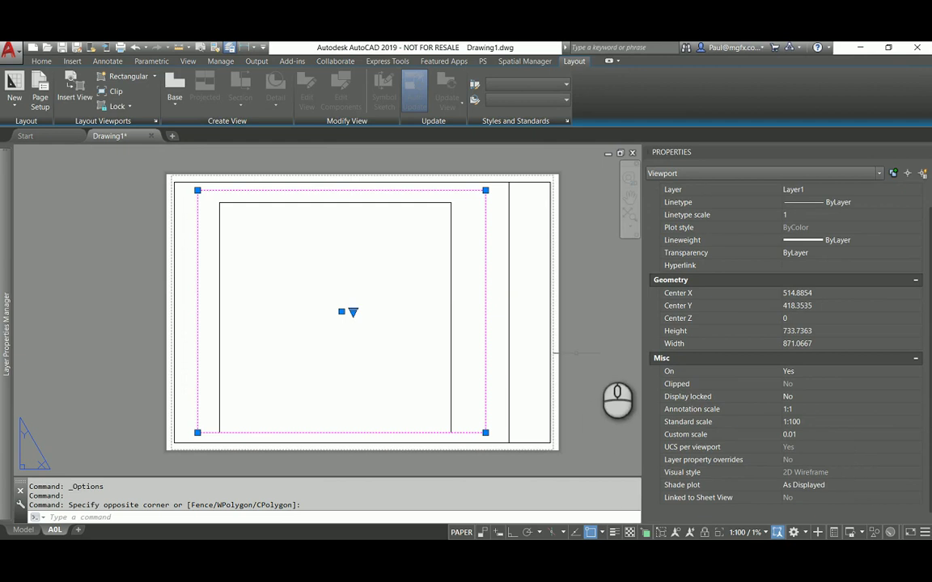
pyautogui.click(841, 422)
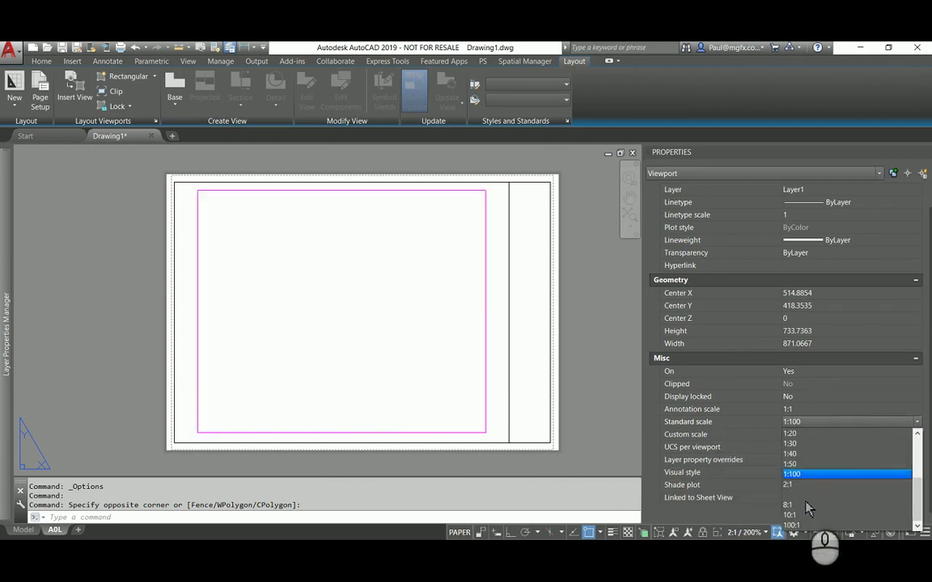
pyautogui.scroll(3, 812, 461)
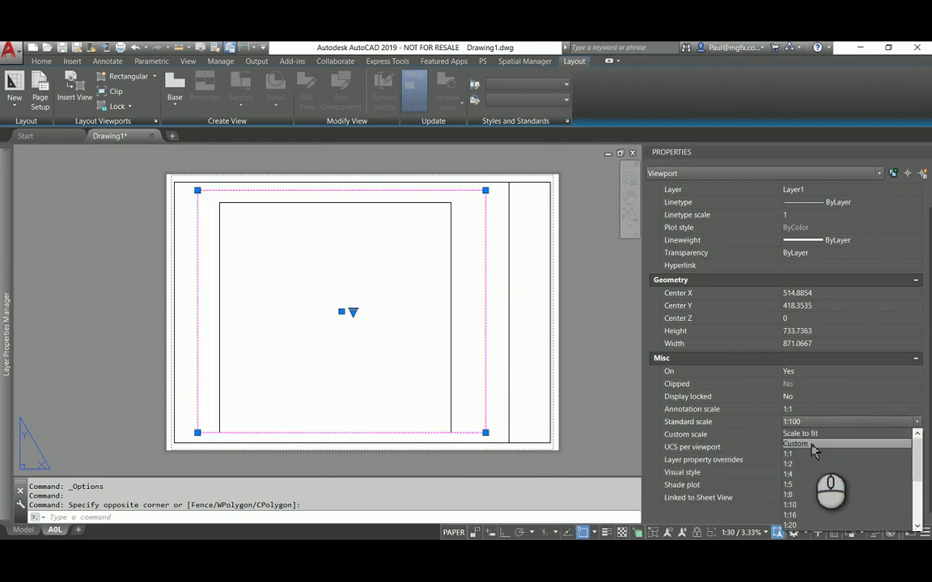
pyautogui.click(796, 446)
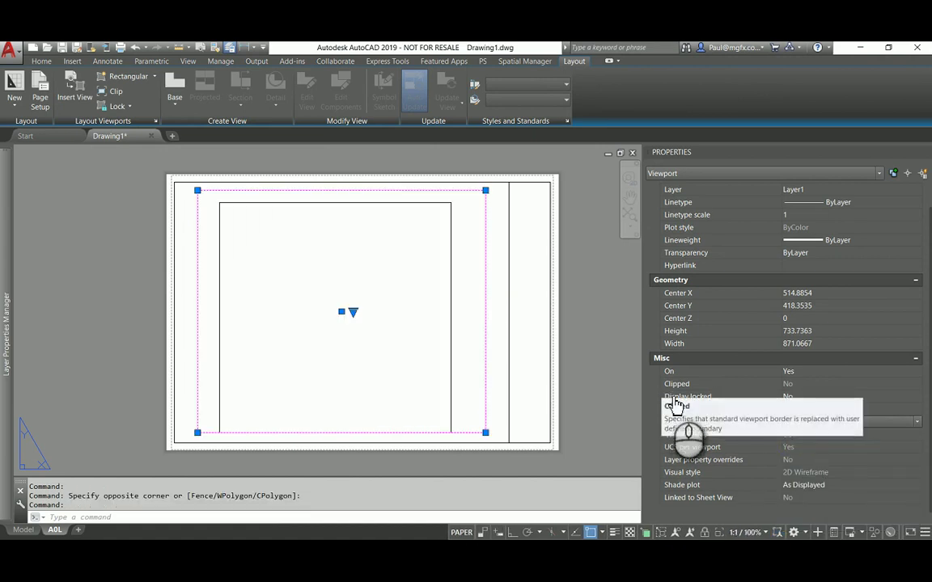
pyautogui.click(833, 422)
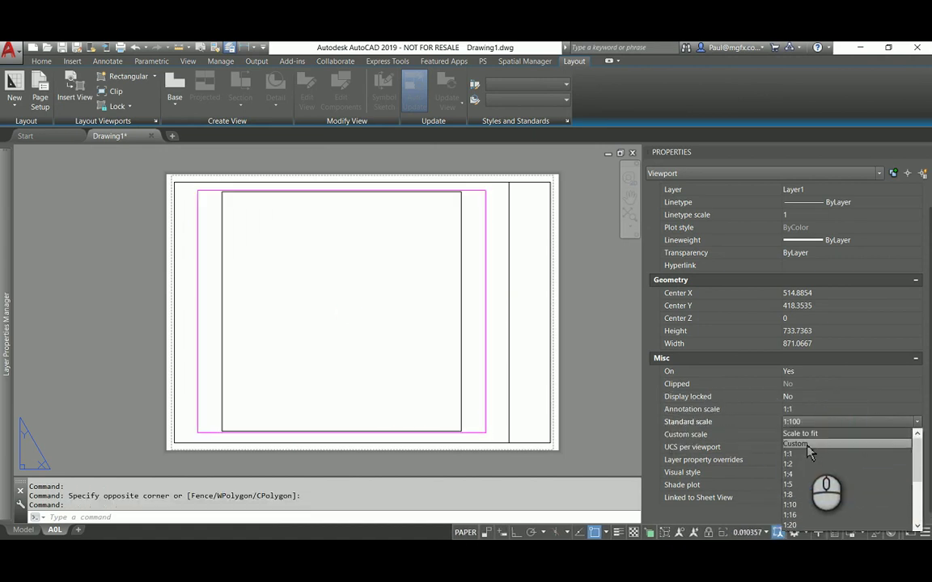
pyautogui.click(807, 445)
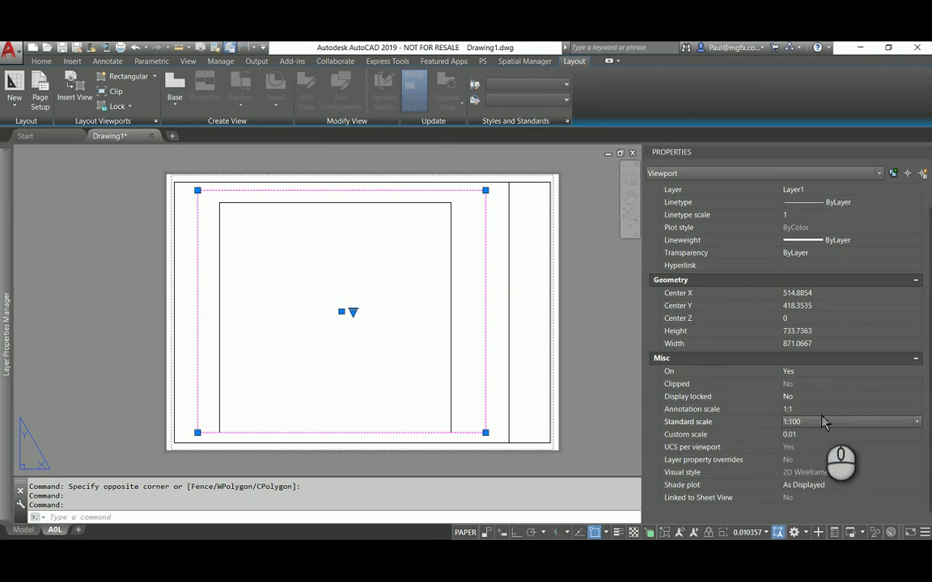
pyautogui.press('Escape')
pyautogui.press('Escape')
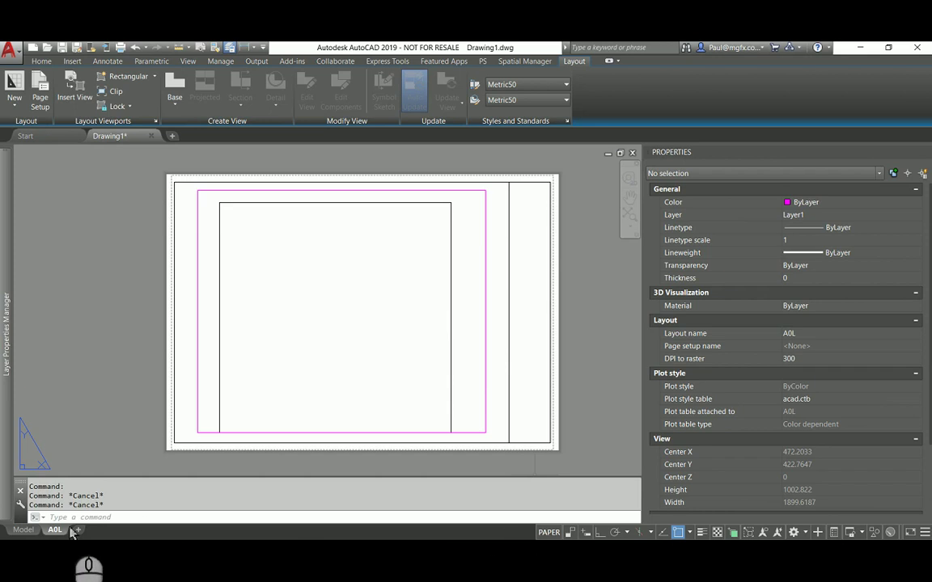
# Glance at model space, then return to A0L and work inside the 1:100 viewport
pyautogui.click(22, 530)
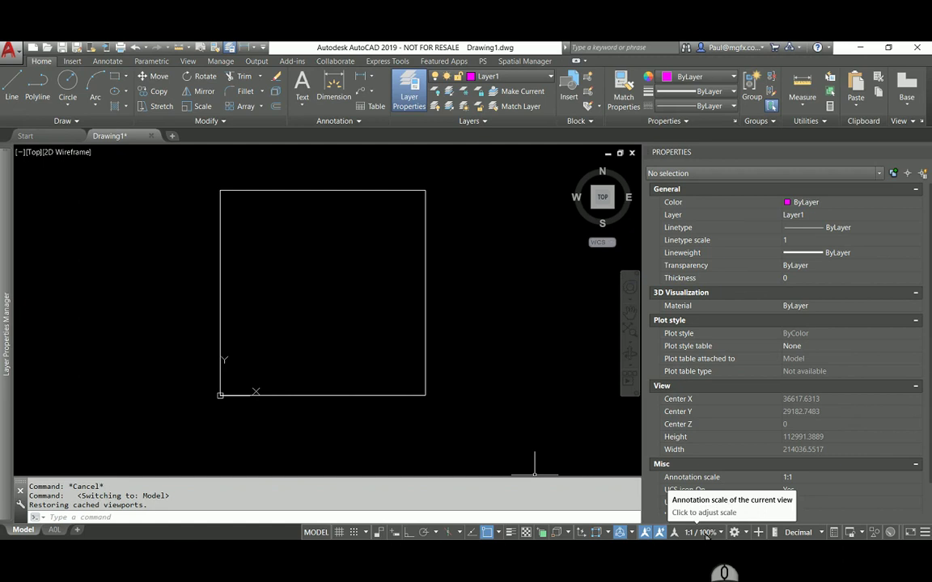
pyautogui.click(53, 531)
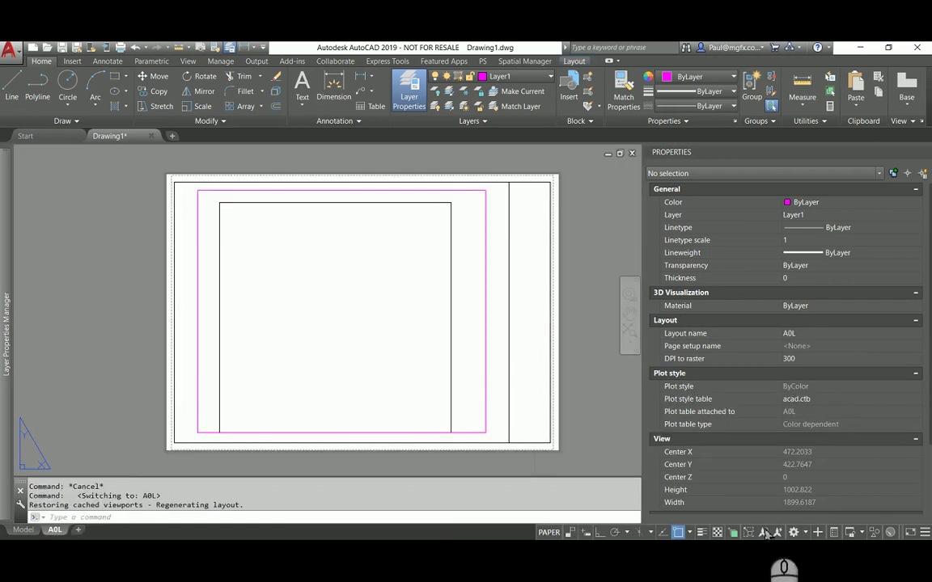
pyautogui.doubleClick(324, 316)
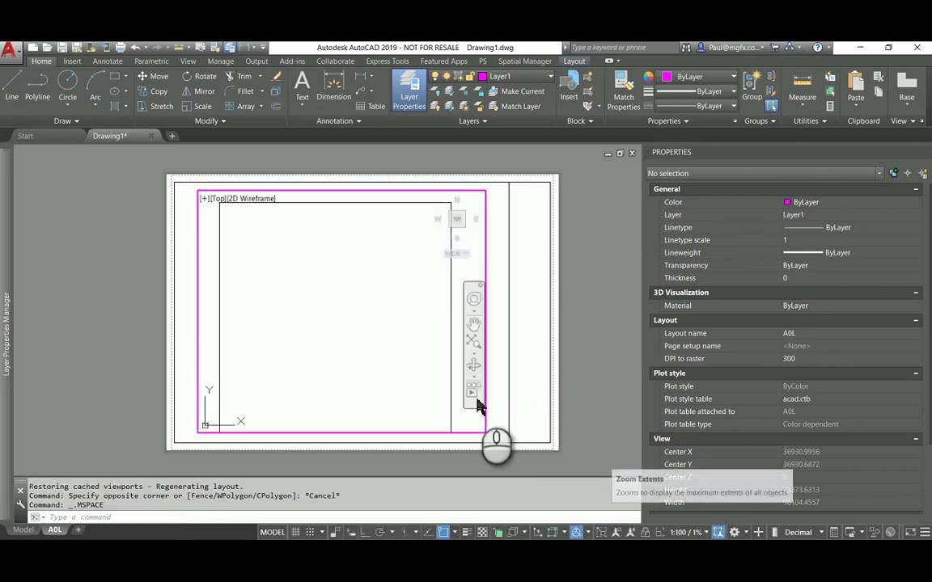
pyautogui.click(705, 533)
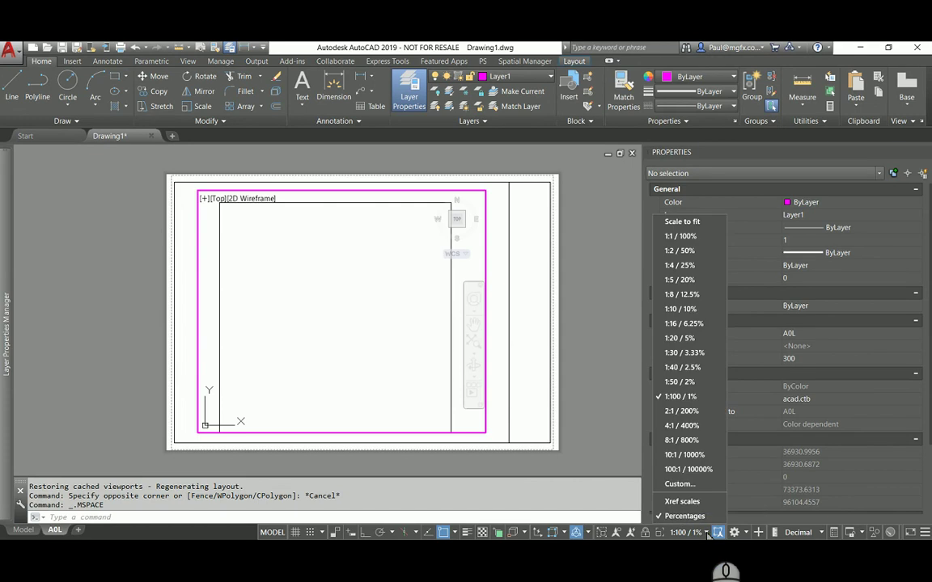
# Add a 1:200 scale (1 = 200) in the Edit Drawing Scales list
pyautogui.click(680, 485)
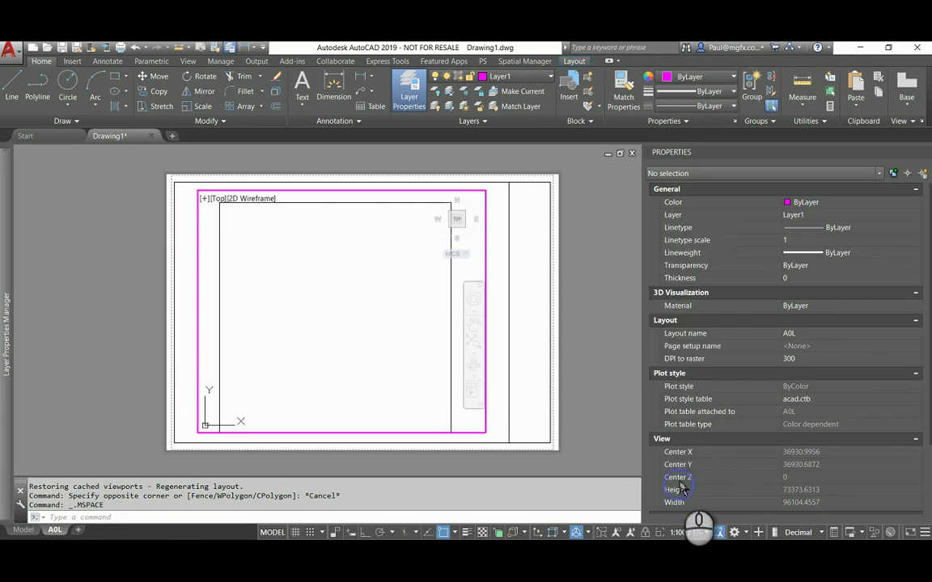
pyautogui.click(379, 315)
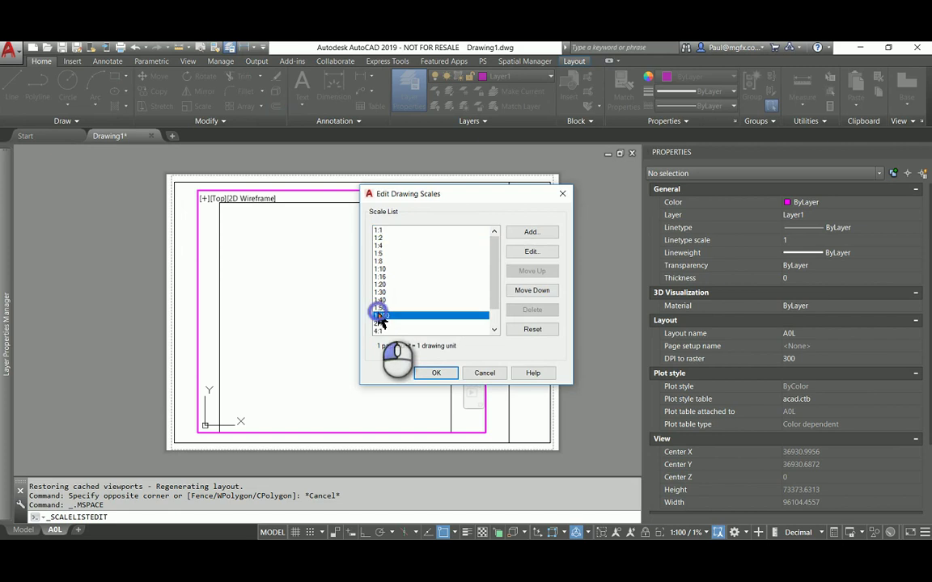
pyautogui.click(524, 233)
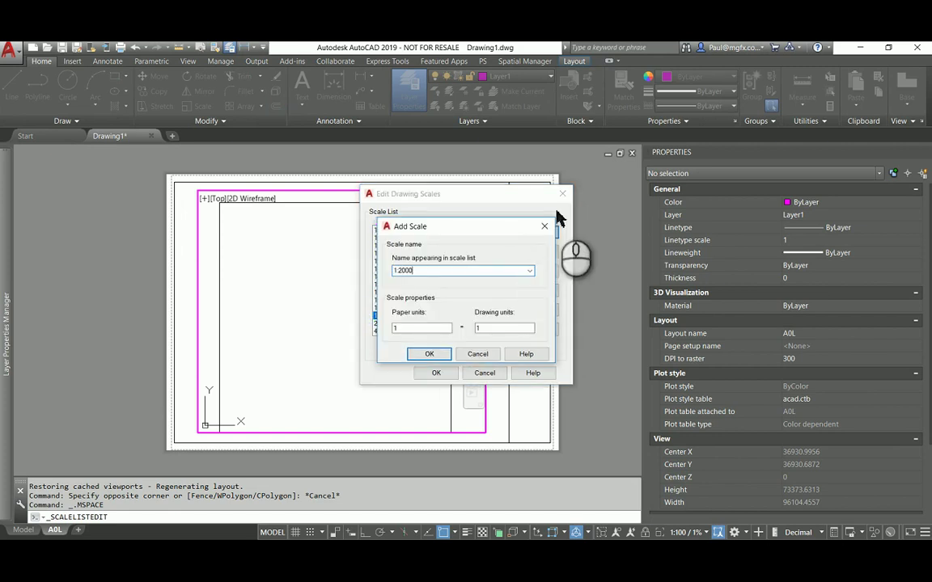
pyautogui.press('BackSpace')
pyautogui.click(506, 327)
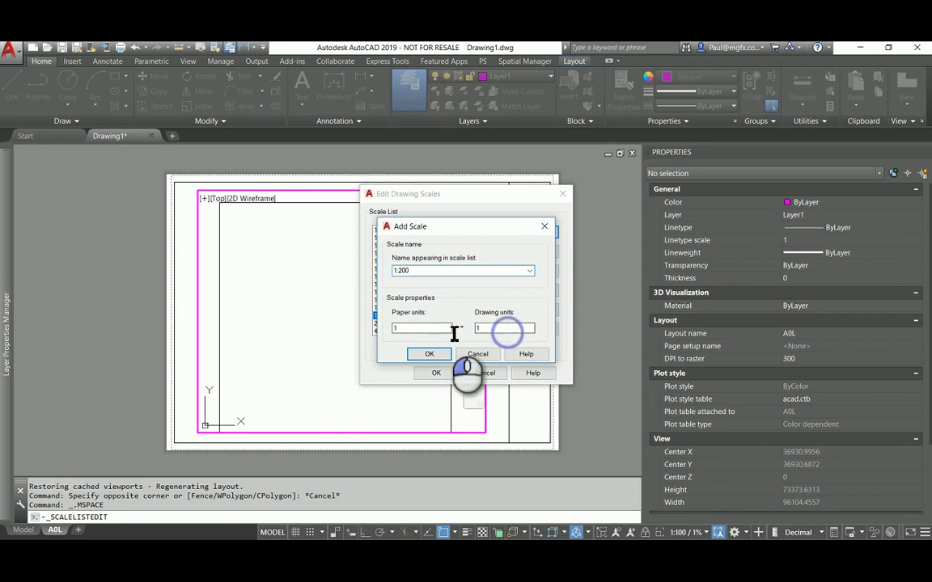
pyautogui.doubleClick(489, 329)
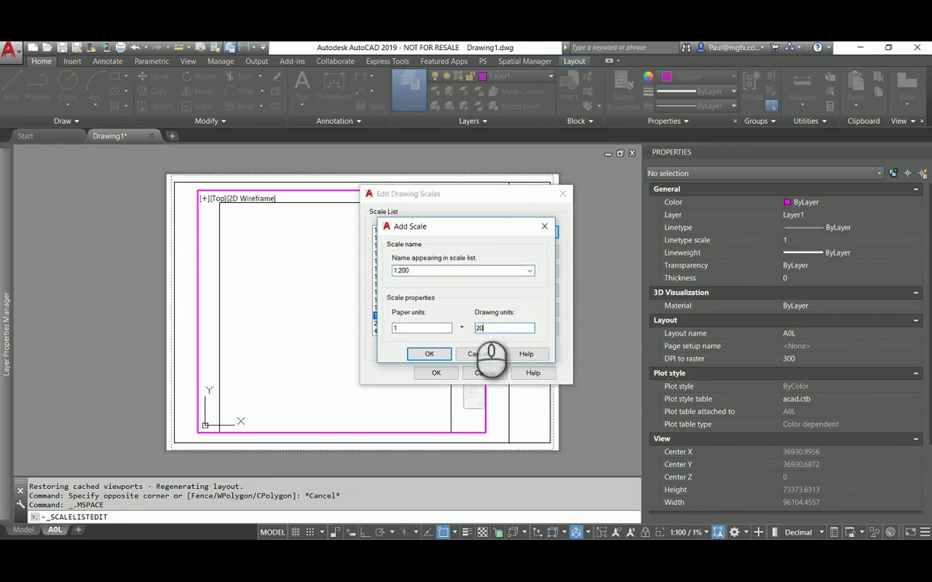
pyautogui.click(429, 353)
# Add a 1:400 scale (1 = 400), save the list, and keep the viewport at 1:100
pyautogui.click(531, 232)
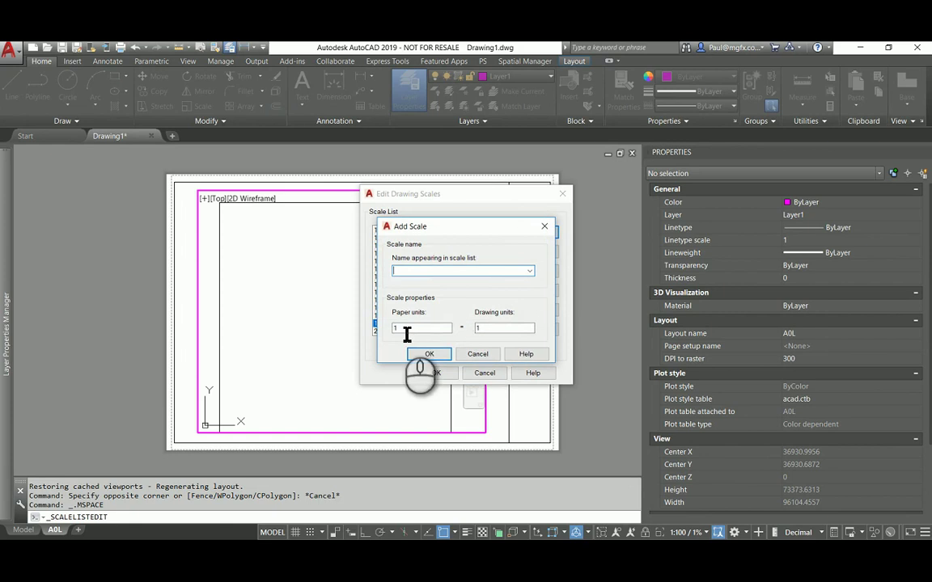
pyautogui.click(481, 328)
pyautogui.doubleClick(482, 328)
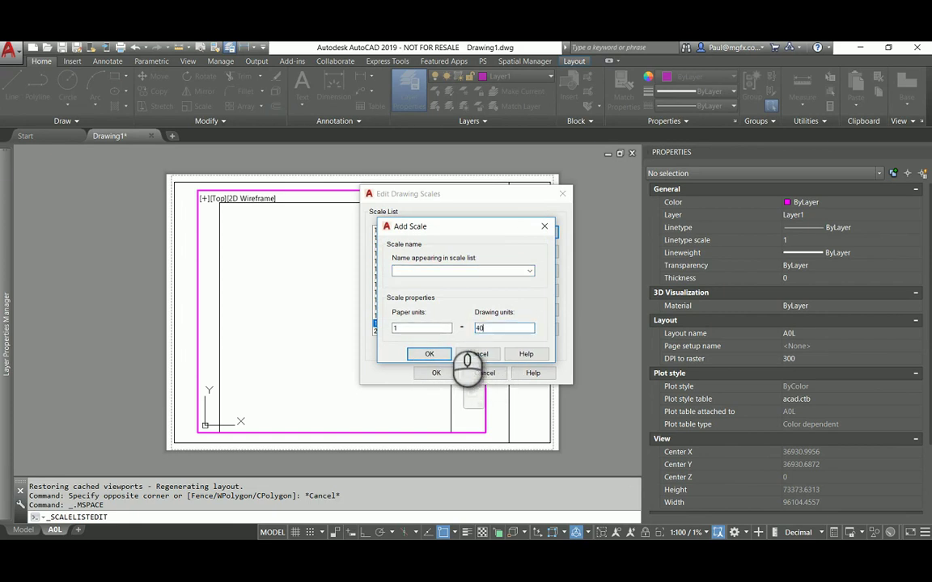
pyautogui.click(429, 354)
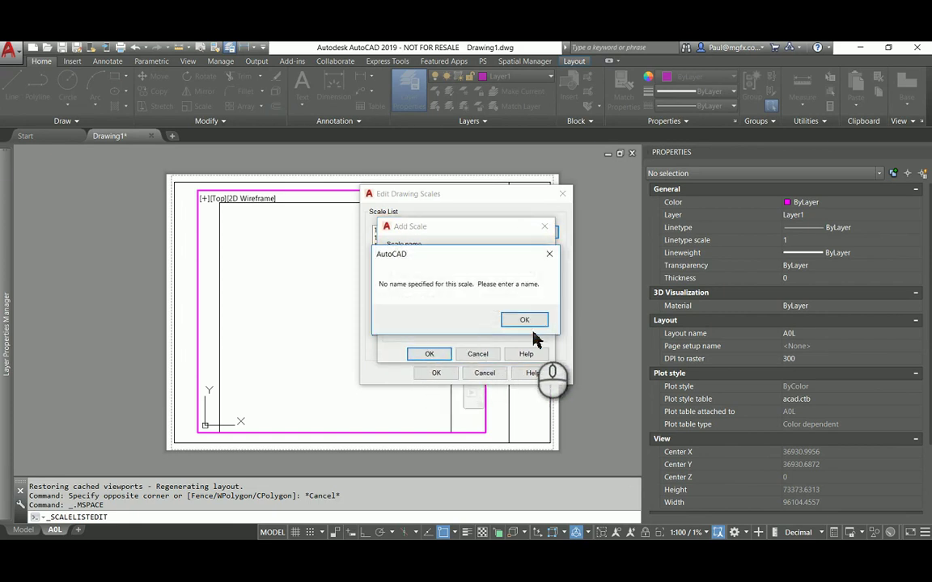
pyautogui.click(549, 254)
pyautogui.click(428, 277)
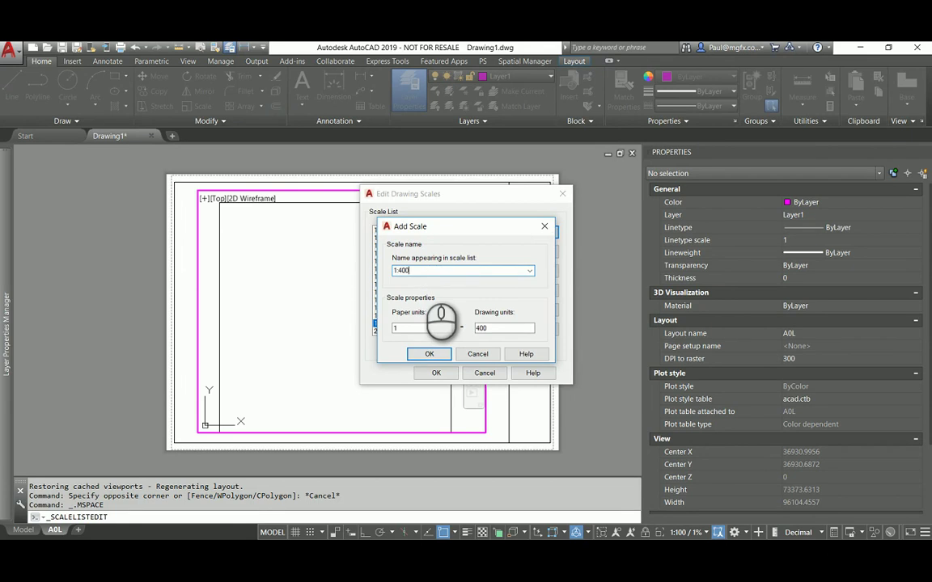
pyautogui.click(424, 354)
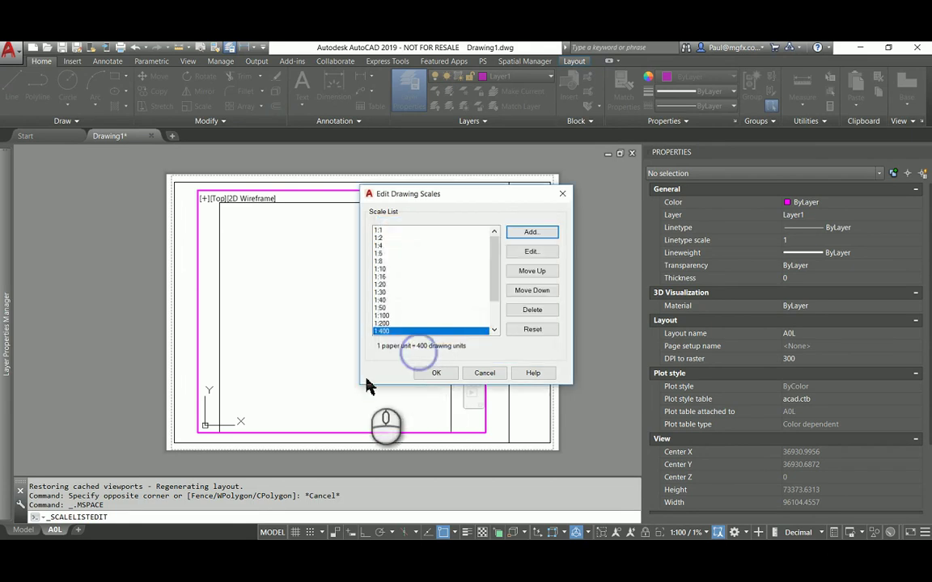
pyautogui.click(442, 373)
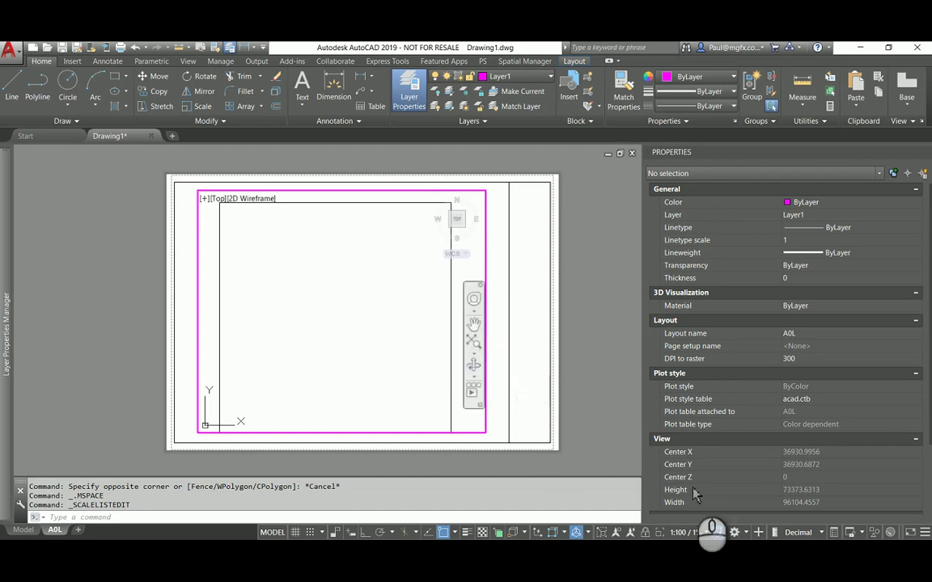
pyautogui.click(705, 532)
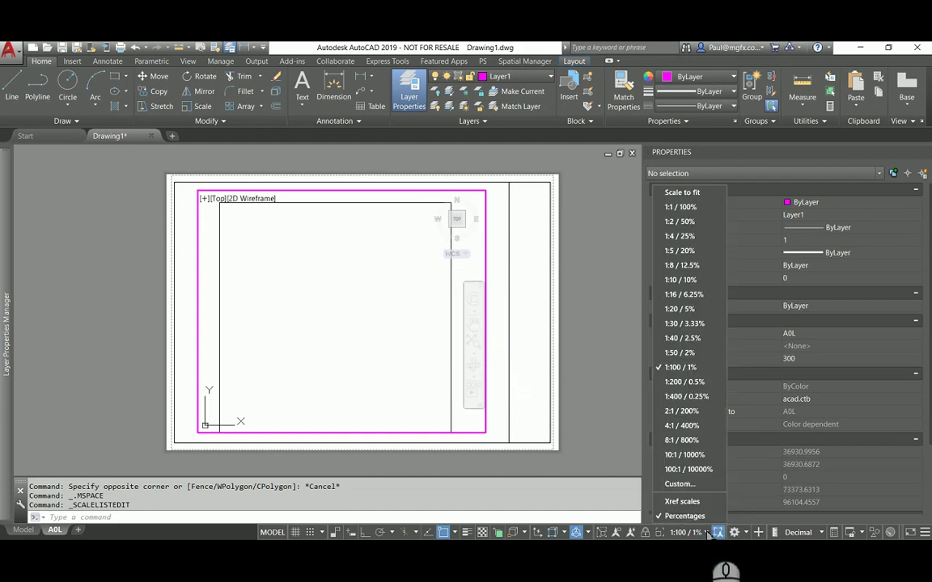
pyautogui.click(499, 315)
# Back in paper space, preview the viewport at 1:200 but keep it at 1:100
pyautogui.doubleClick(495, 317)
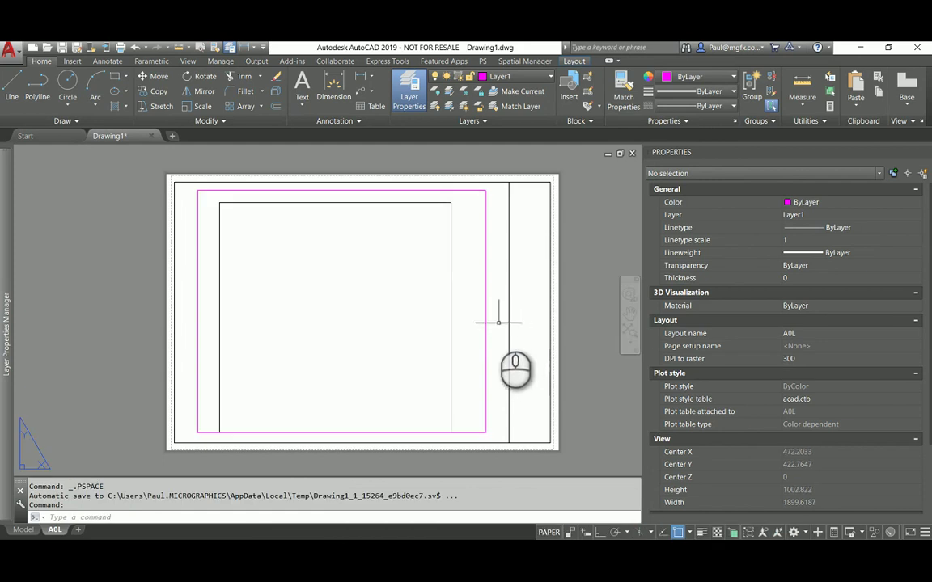
pyautogui.moveTo(494, 310); pyautogui.dragTo(474, 295)
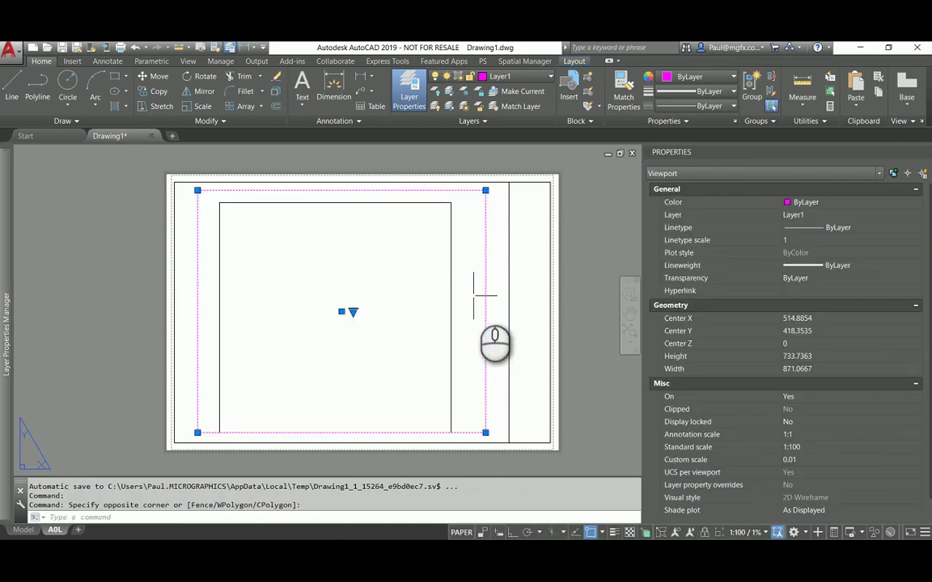
pyautogui.click(822, 449)
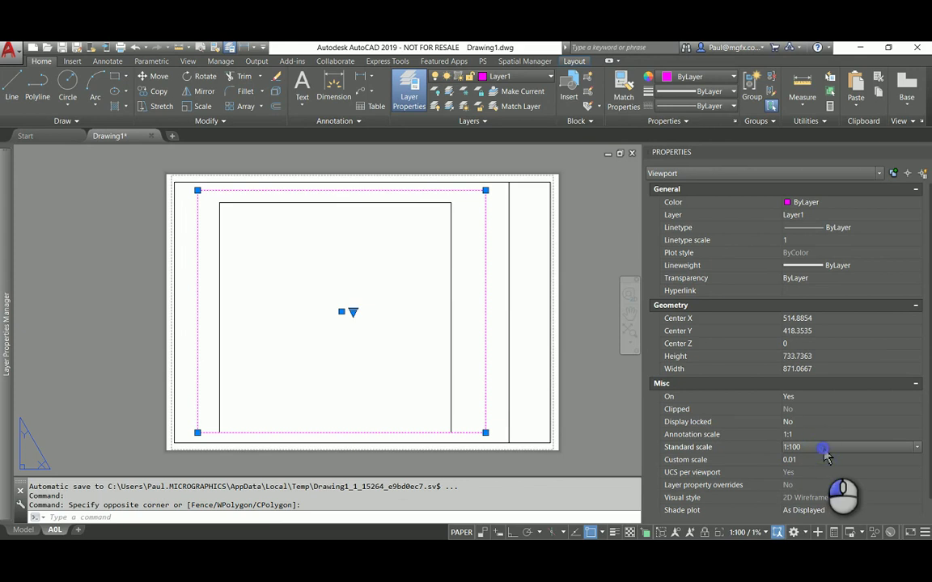
pyautogui.click(825, 452)
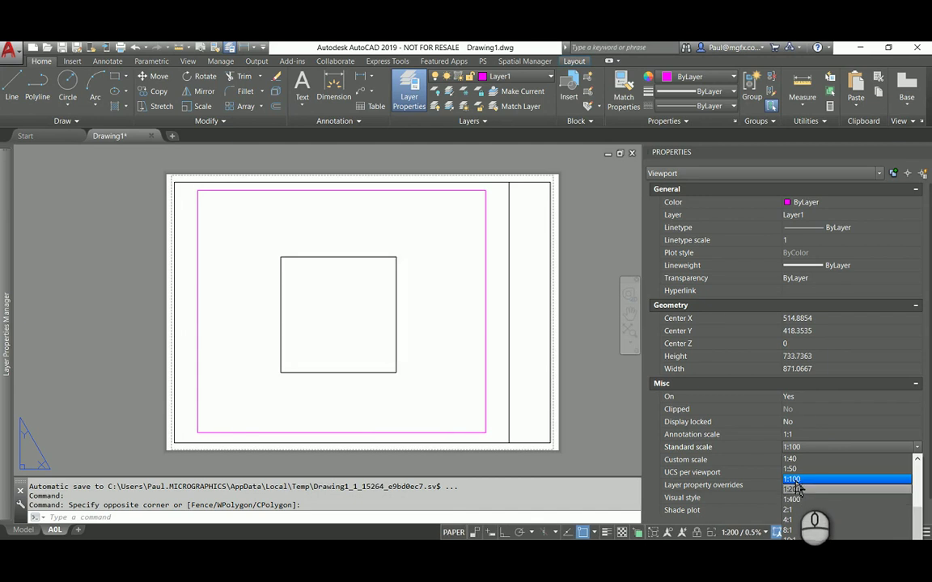
pyautogui.click(793, 482)
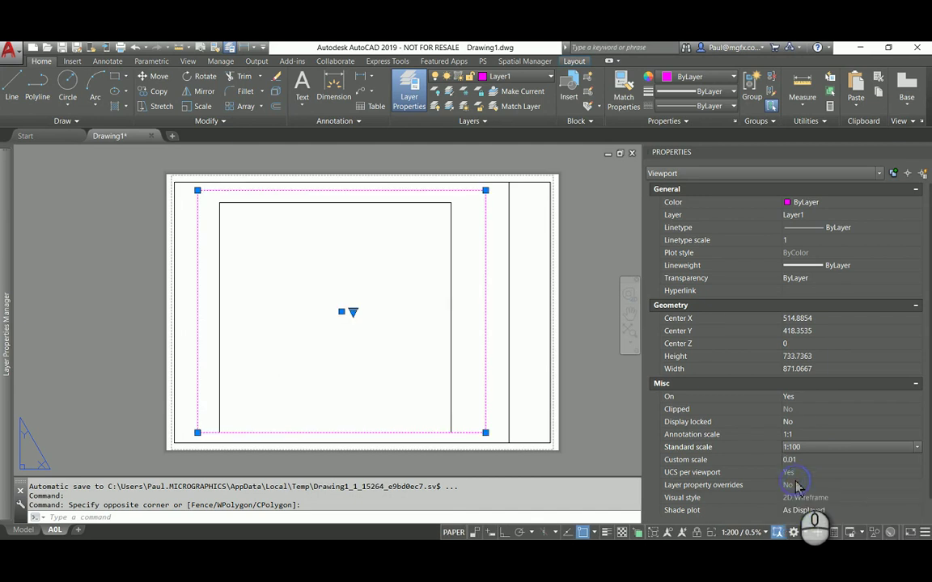
# Begin stretching the viewport's bottom-right corner, then cancel the stretch
pyautogui.scroll(-2, 484, 371)
pyautogui.scroll(2, 484, 371)
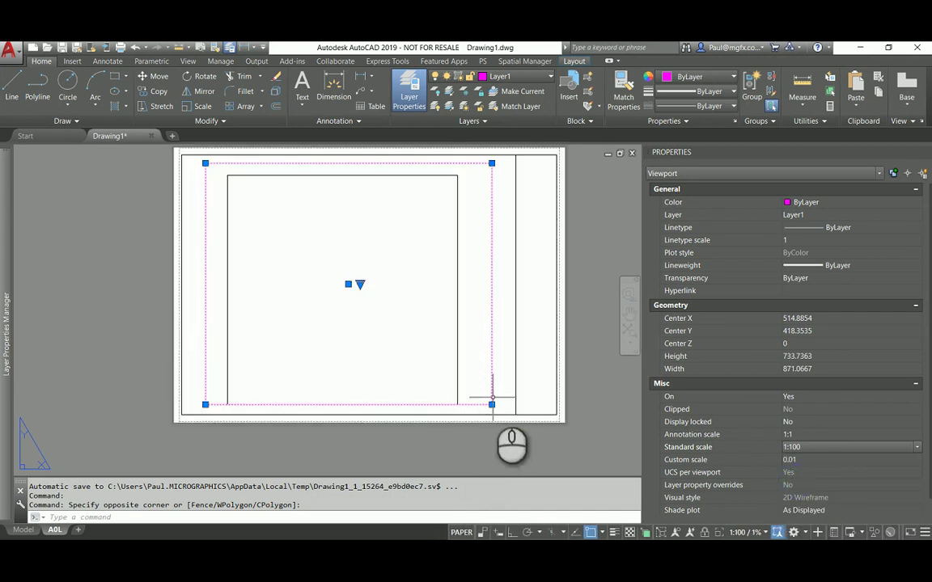
pyautogui.click(493, 406)
pyautogui.scroll(-2, 451, 376)
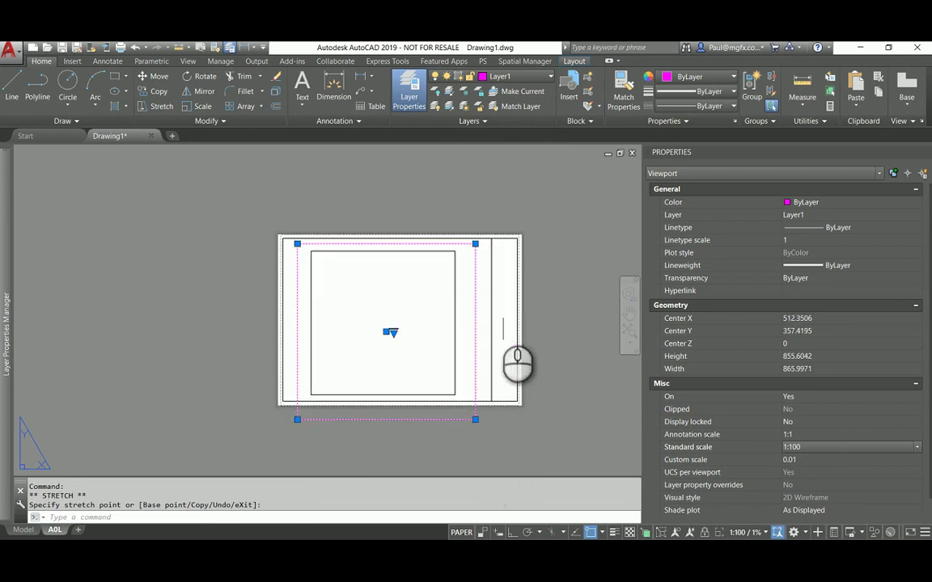
pyautogui.press('Escape')
pyautogui.press('Escape')
# Zoom and pan inside the viewport to centre the rectangle at scale 0.006167, then exit
pyautogui.click(378, 287)
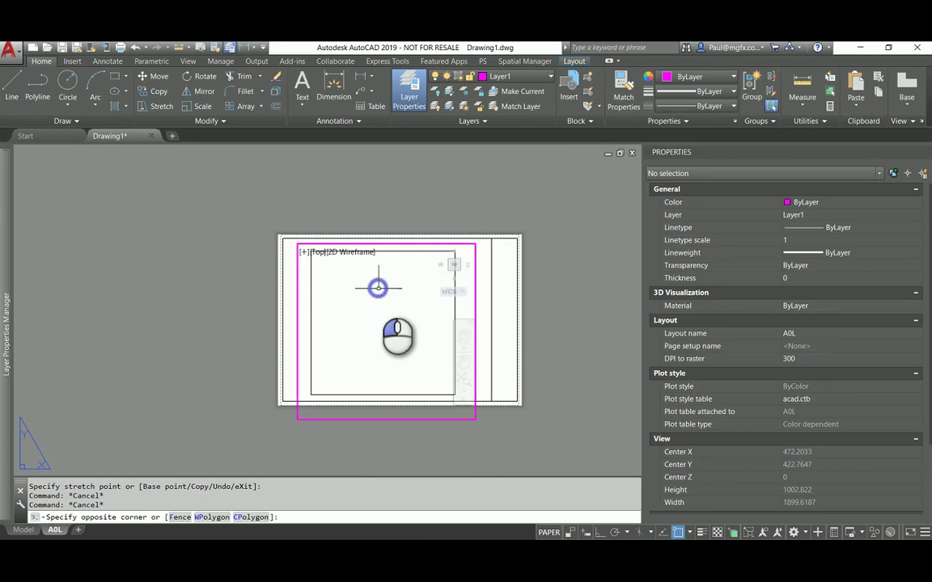
pyautogui.click(377, 288)
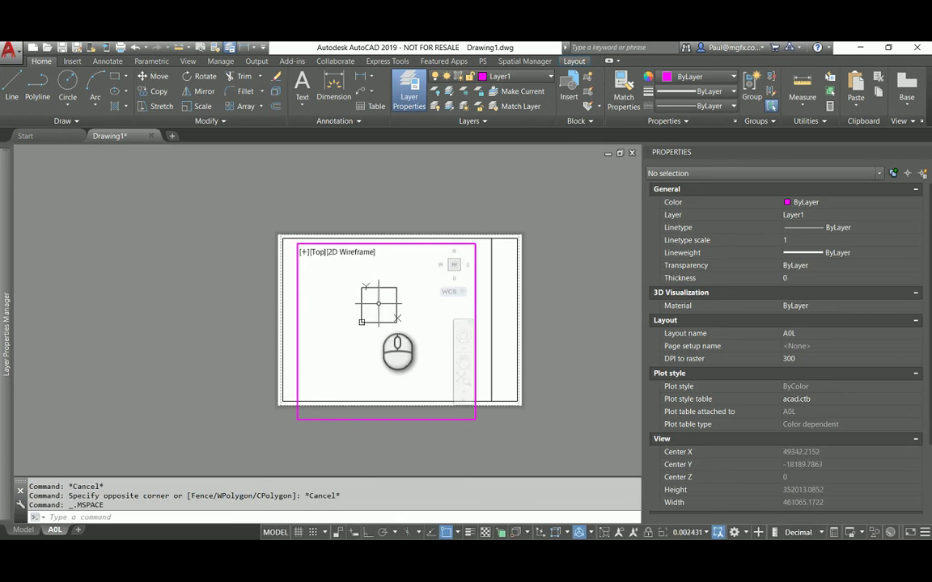
pyautogui.scroll(3, 379, 299)
pyautogui.scroll(-1, 388, 307)
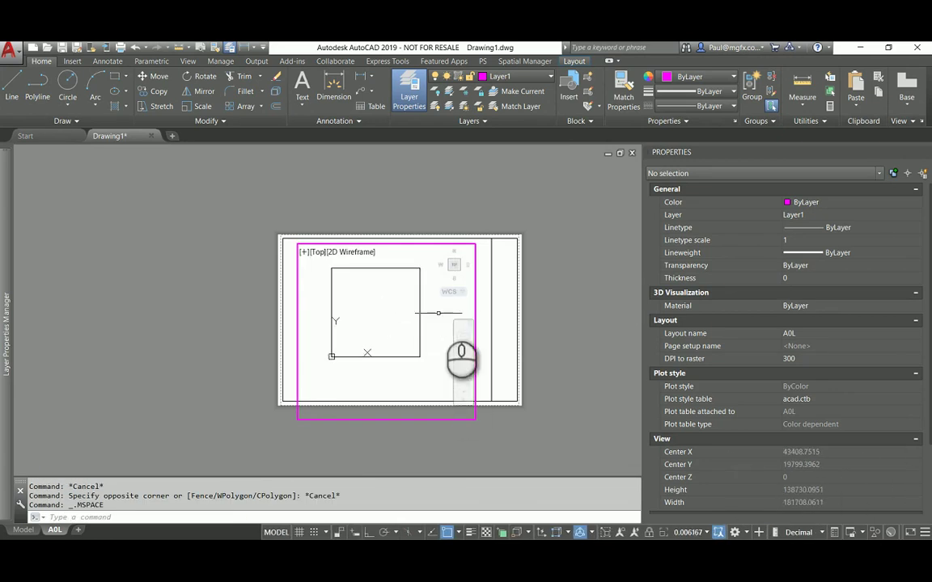
pyautogui.moveTo(384, 311); pyautogui.dragTo(391, 318, button='middle')
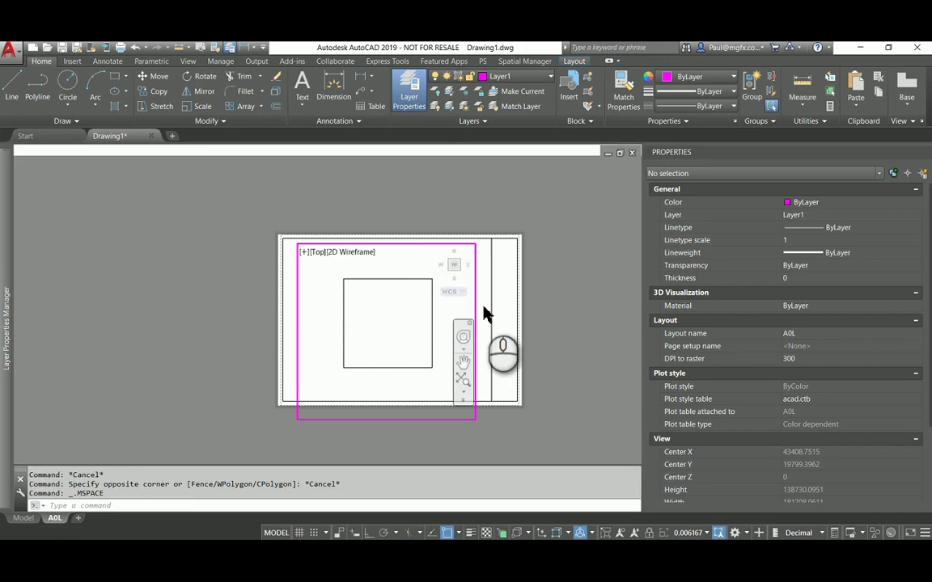
pyautogui.click(487, 301)
# Select the viewport and set Display locked to Yes in the Properties palette
pyautogui.click(485, 298)
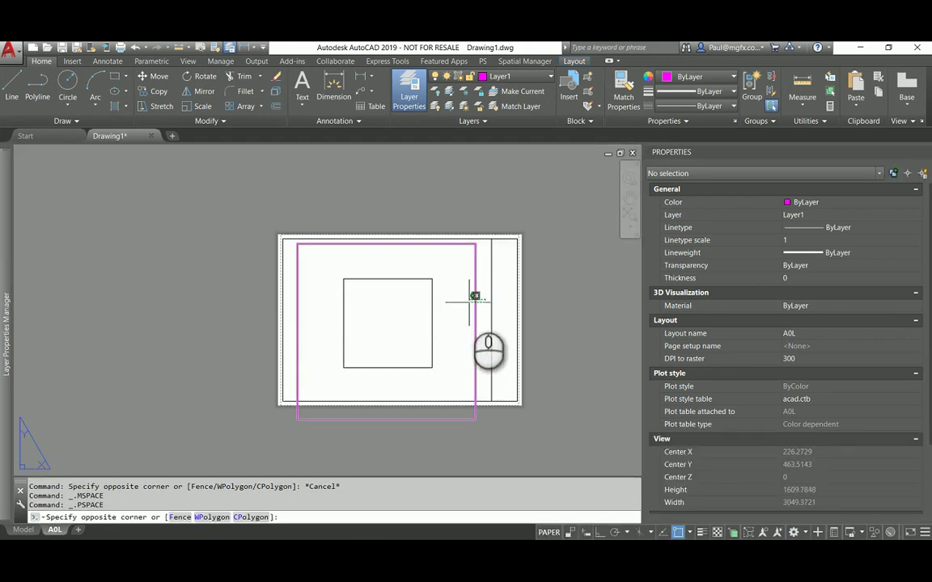
pyautogui.click(468, 303)
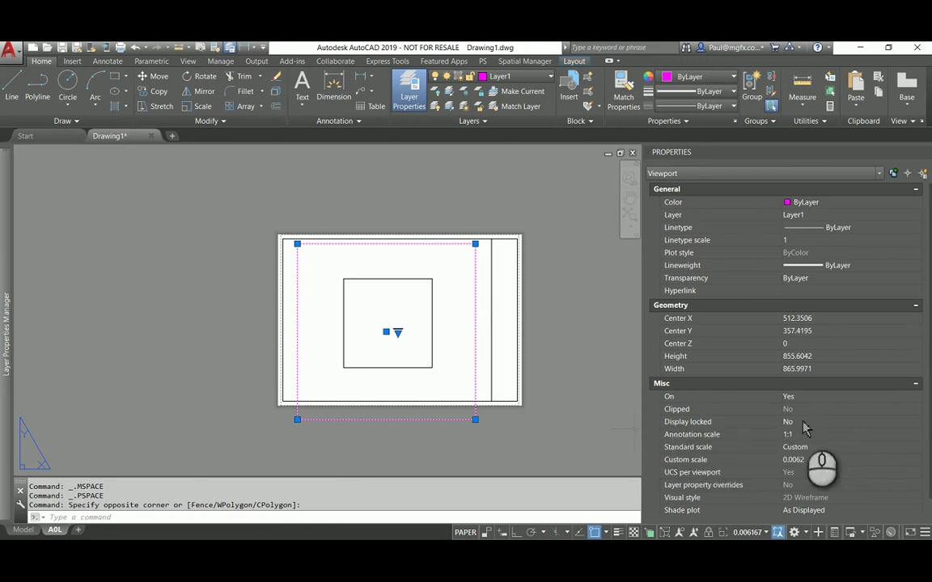
pyautogui.click(812, 432)
pyautogui.click(801, 435)
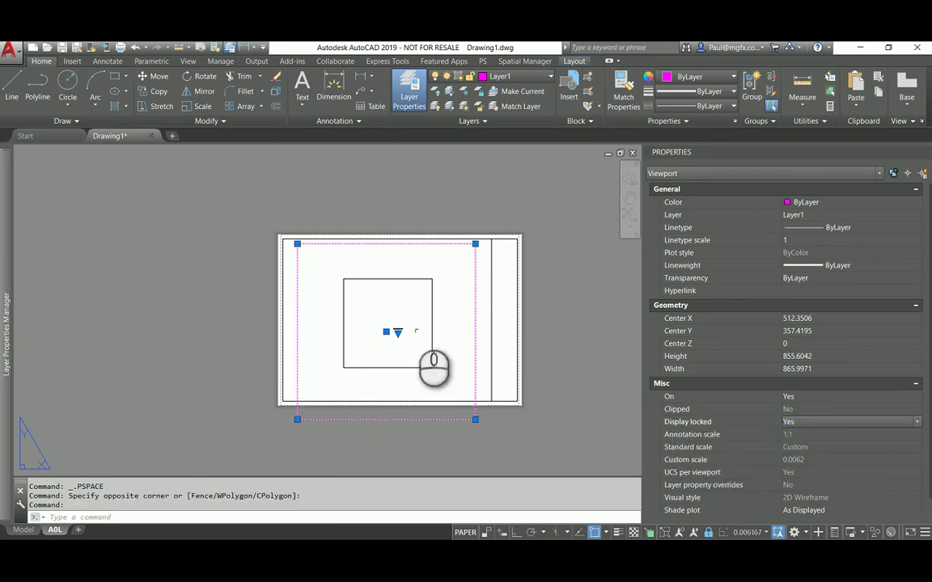
# Wheel-zoom inside the viewport to confirm the square's framing stays fixed at 0.006167 scale
pyautogui.doubleClick(389, 304)
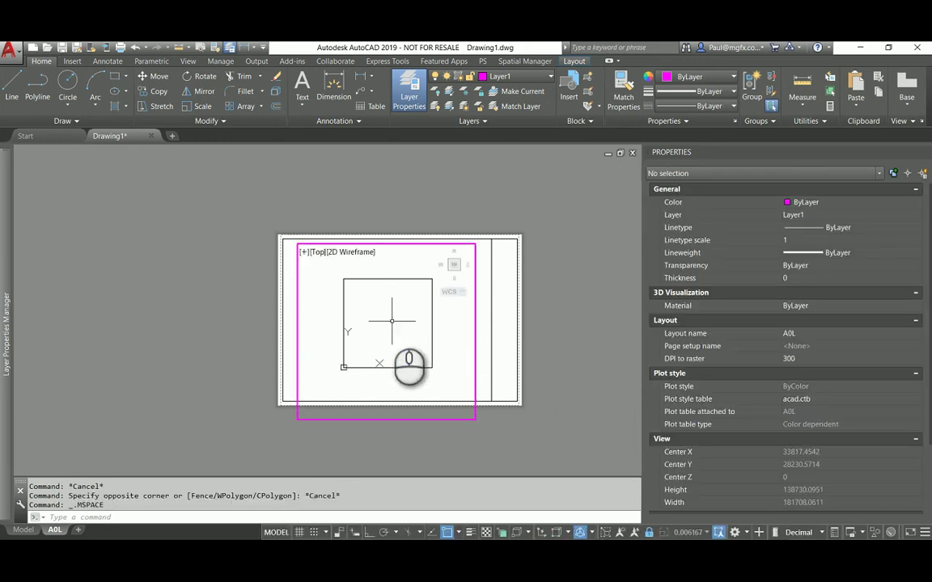
pyautogui.scroll(4, 387, 320)
pyautogui.scroll(-5, 388, 324)
pyautogui.scroll(2, 530, 324)
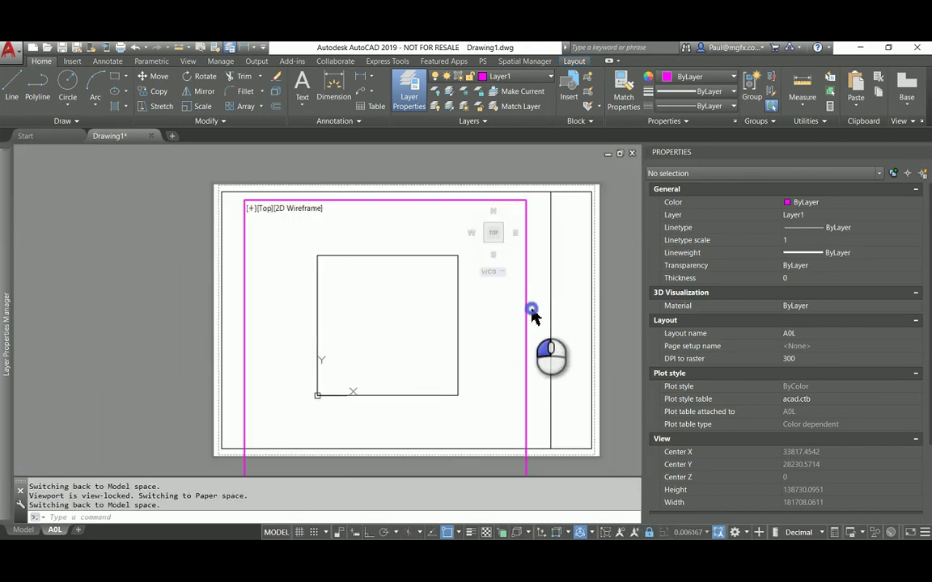
pyautogui.doubleClick(531, 312)
pyautogui.click(522, 324)
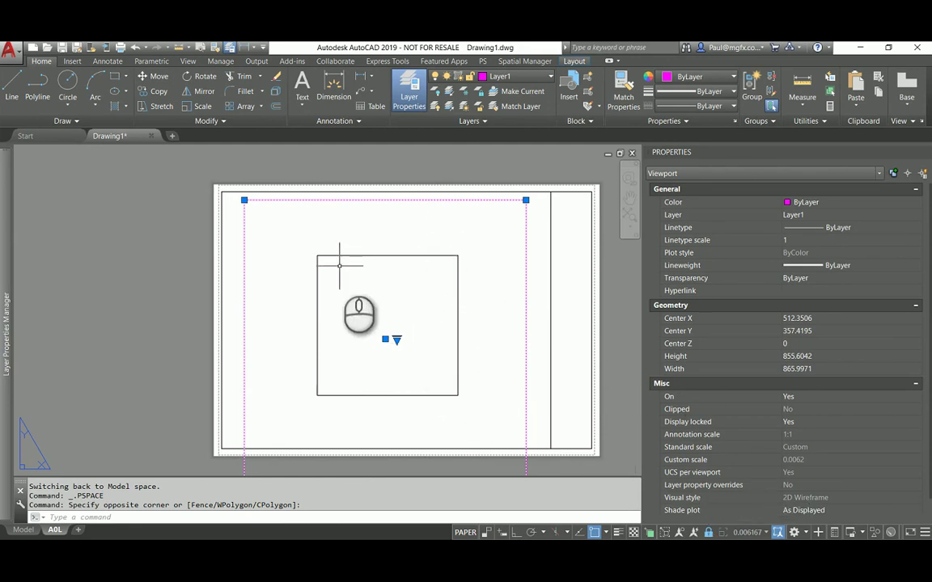
pyautogui.scroll(-2, 374, 254)
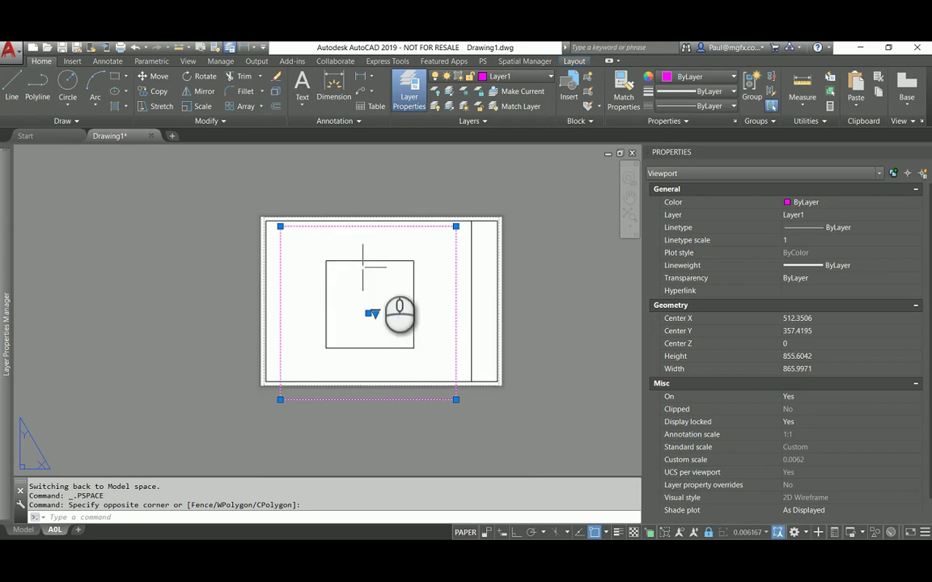
pyautogui.scroll(5, 481, 202)
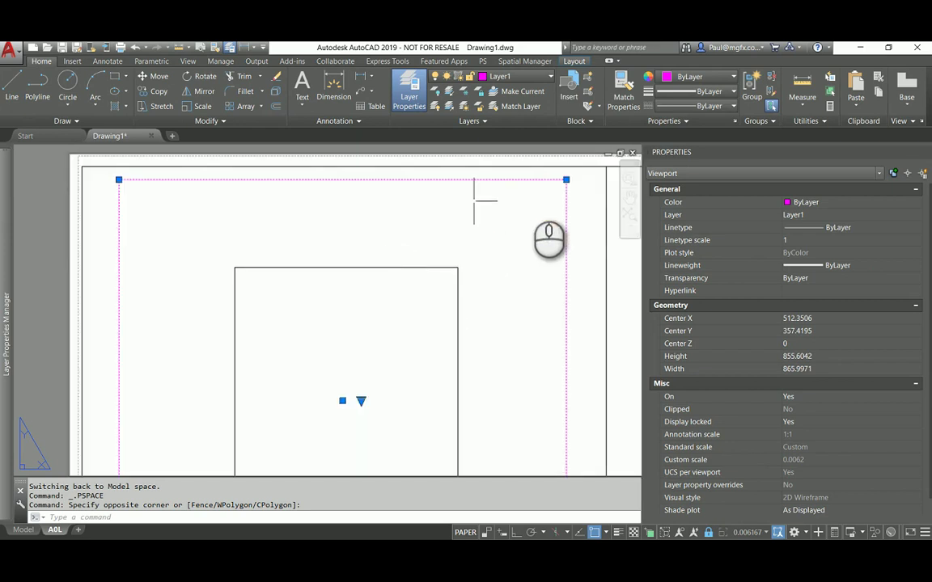
pyautogui.click(566, 180)
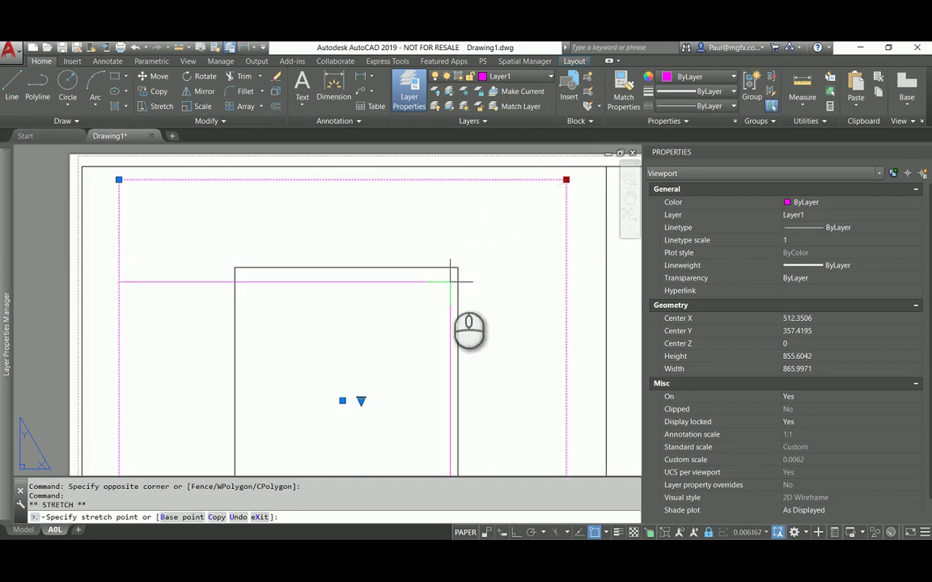
pyautogui.scroll(3, 455, 259)
pyautogui.keyDown('shift'); pyautogui.rightClick(458, 254); pyautogui.keyUp('shift')
pyautogui.click(497, 270)
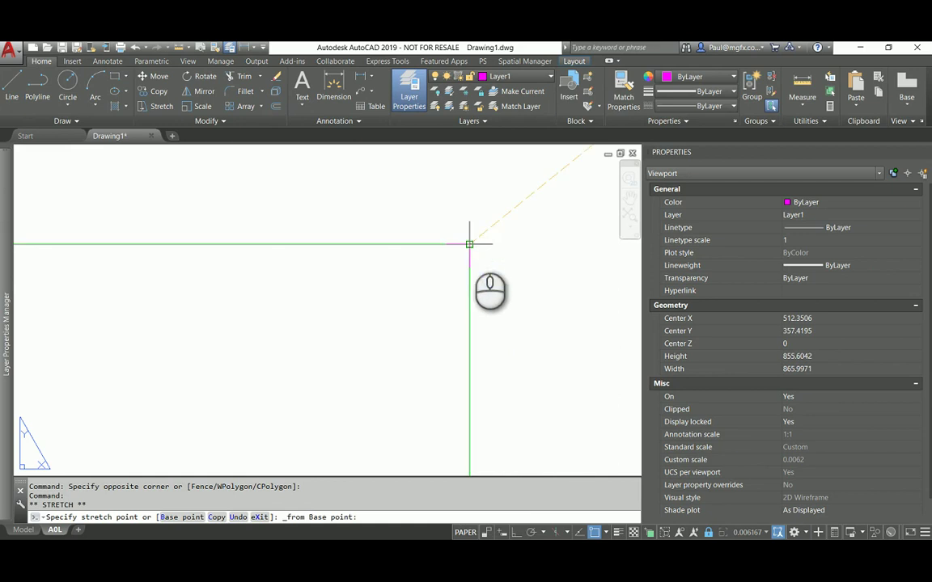
pyautogui.click(470, 243)
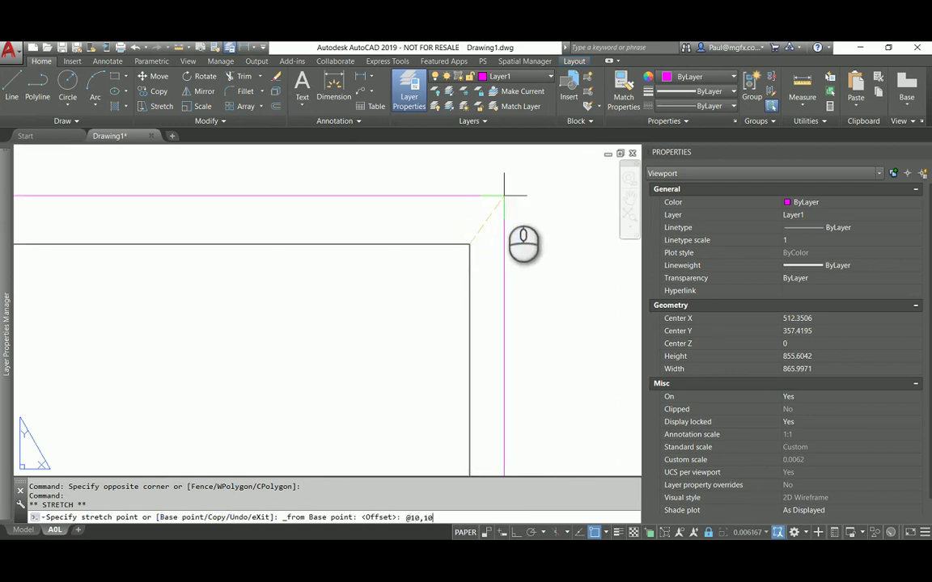
pyautogui.write('@10,10')
pyautogui.press('Return')
# Stretch the bottom-left corner to @-10,-10 from the rectangle's corner, then zoom extents
pyautogui.scroll(-3, 484, 350)
pyautogui.moveTo(476, 377); pyautogui.dragTo(470, 194, button='middle')
pyautogui.click(295, 393)
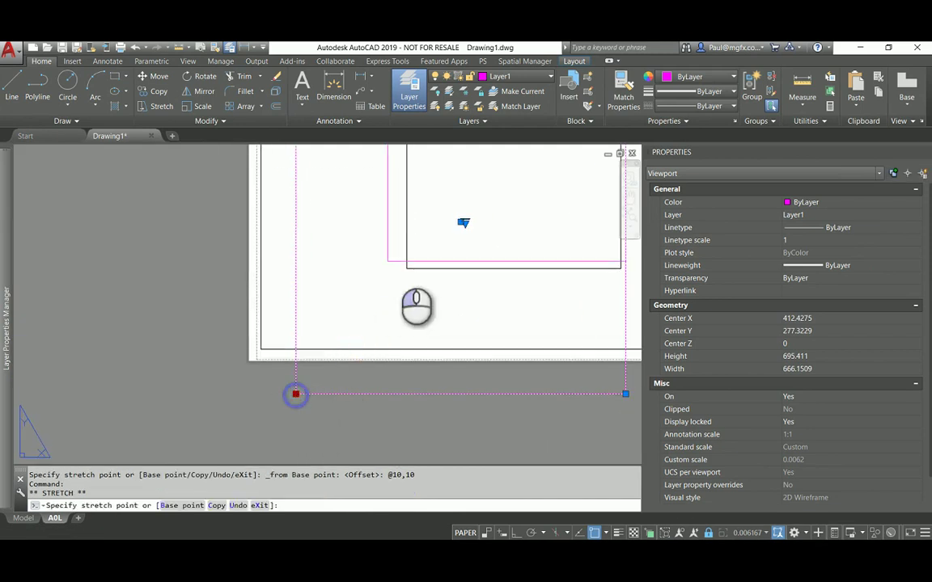
pyautogui.scroll(4, 463, 223)
pyautogui.keyDown('shift'); pyautogui.rightClick(395, 261); pyautogui.keyUp('shift')
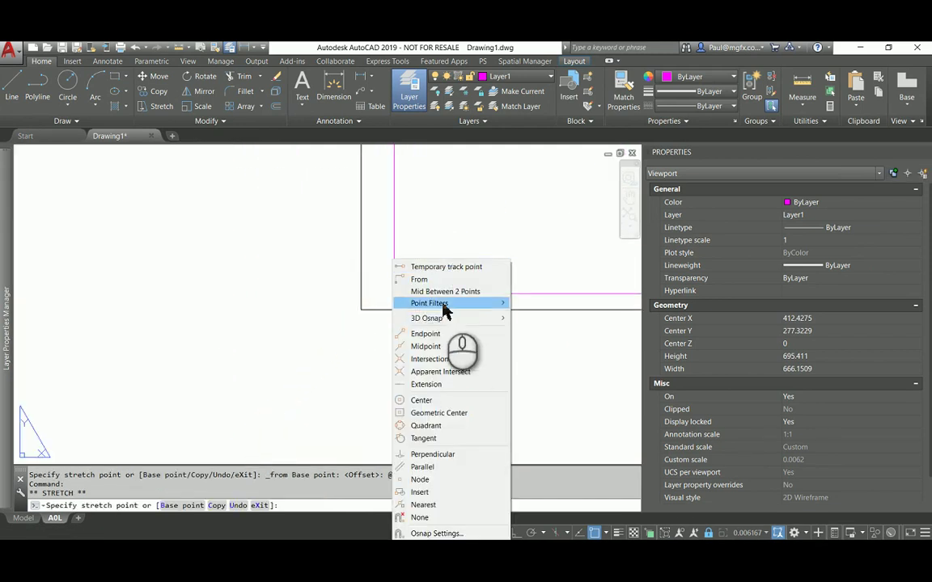
pyautogui.click(420, 279)
pyautogui.click(379, 308)
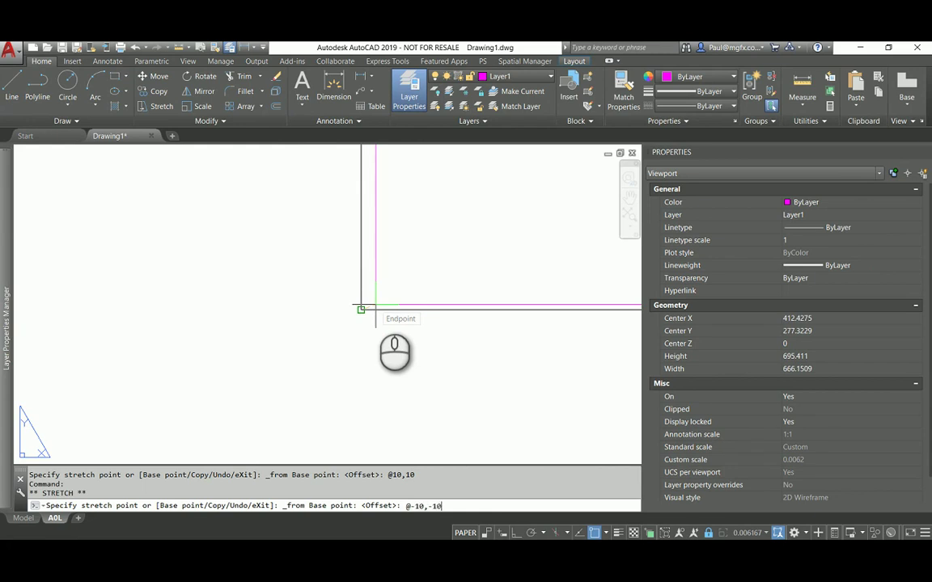
pyautogui.write('@-10,-10')
pyautogui.press('Return')
pyautogui.doubleClick(333, 372)
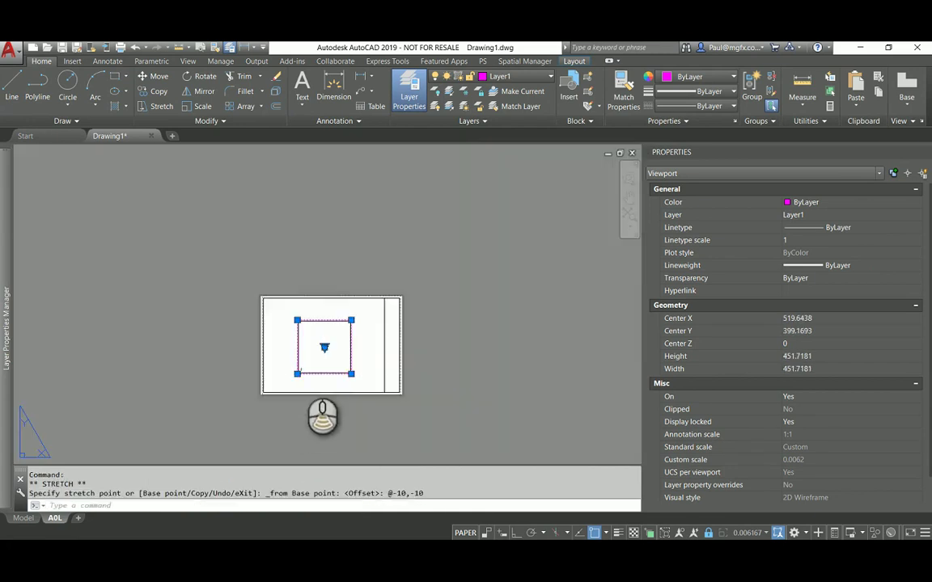
pyautogui.press('Escape')
pyautogui.press('Escape')
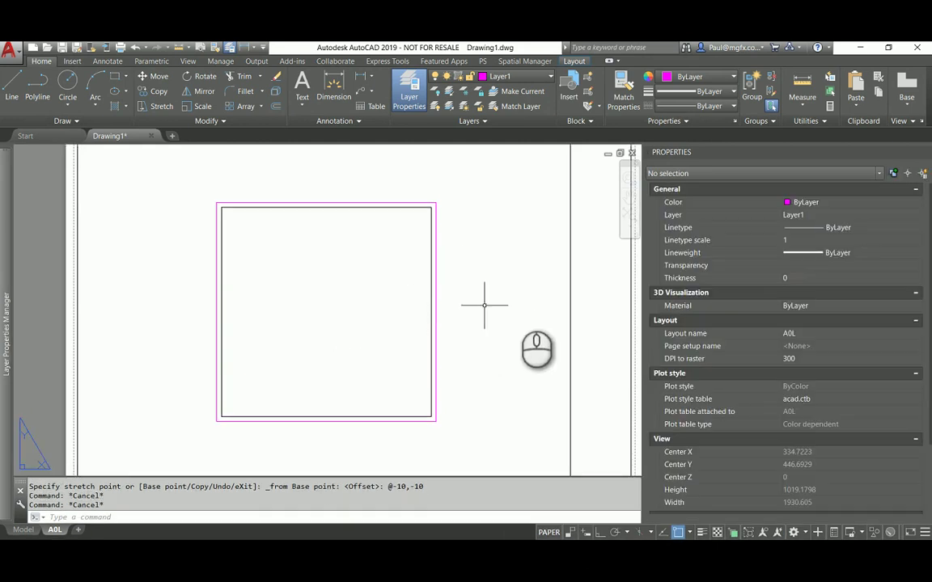
# Start moving the viewport with M, selecting it and picking a base point
pyautogui.write('m')
pyautogui.press('Return')
pyautogui.click(393, 287)
pyautogui.rightClick(374, 287)
pyautogui.click(302, 289)
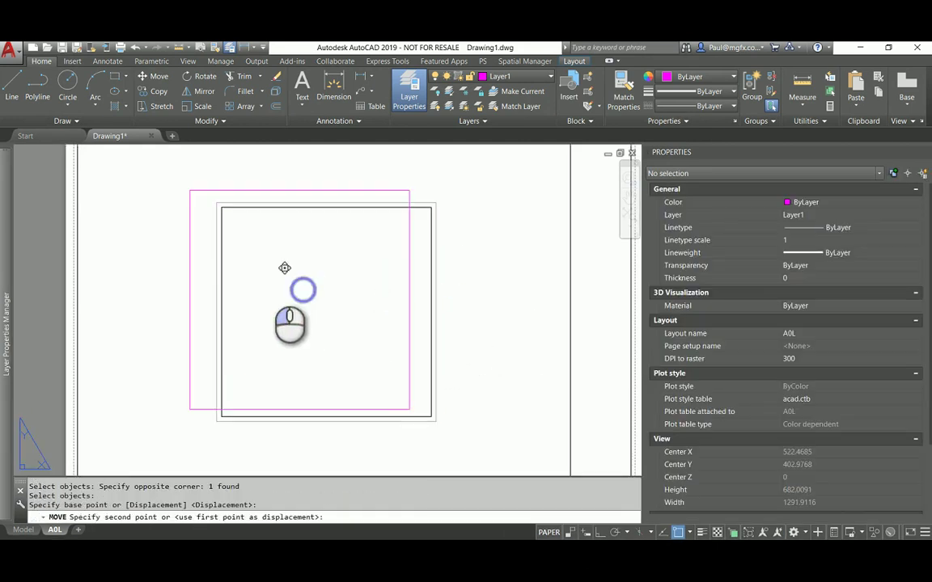
pyautogui.scroll(-3, 253, 300)
pyautogui.scroll(2, 243, 271)
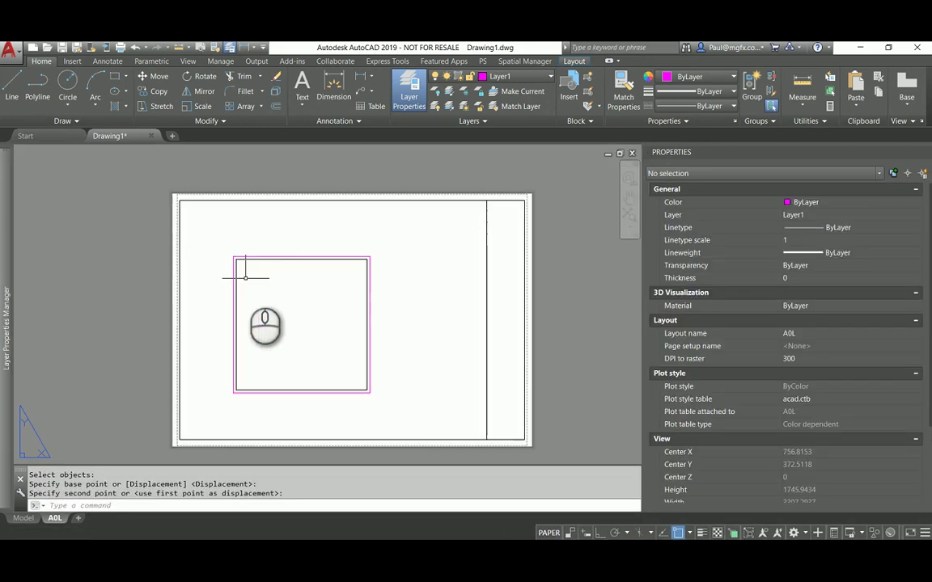
# Add a linear dimension reading 70000 across the square's top edge, placed just above it
pyautogui.click(360, 76)
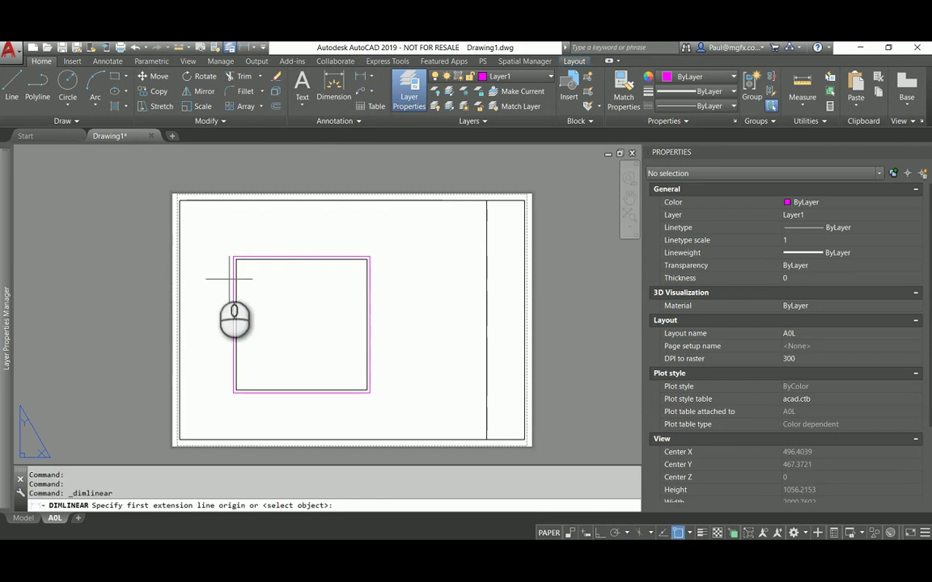
pyautogui.scroll(4, 231, 266)
pyautogui.click(286, 241)
pyautogui.scroll(-3, 395, 257)
pyautogui.scroll(3, 415, 245)
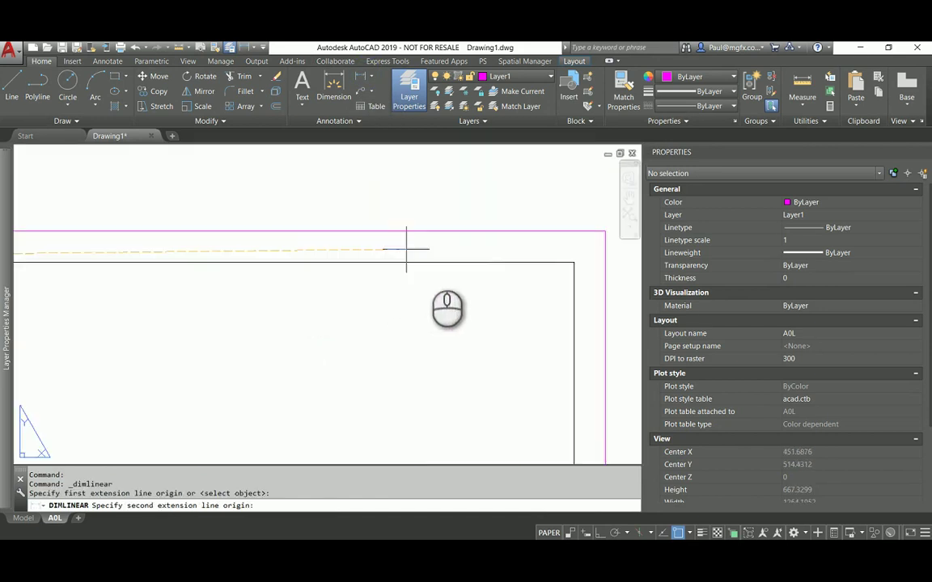
pyautogui.click(572, 264)
pyautogui.scroll(-3, 296, 253)
pyautogui.scroll(3, 215, 265)
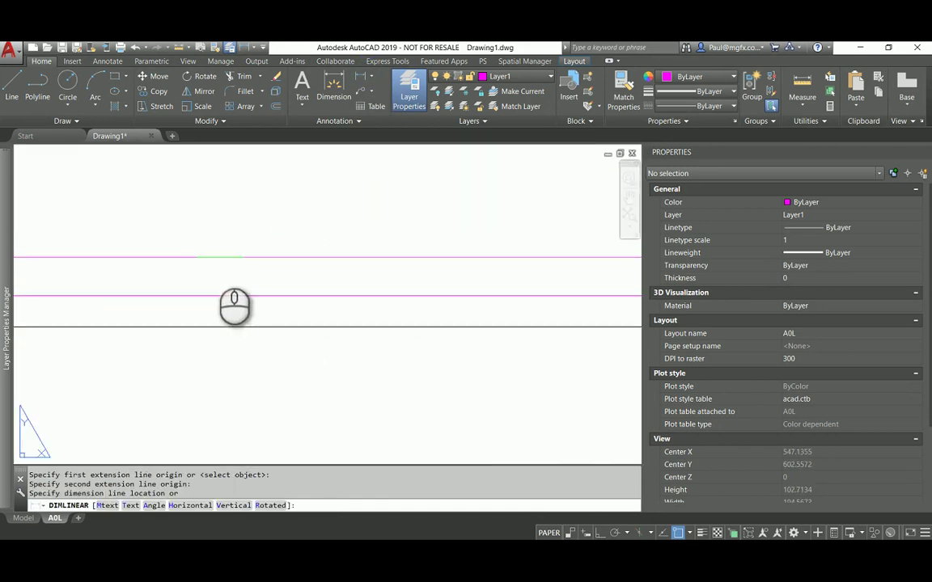
pyautogui.click(257, 263)
pyautogui.scroll(4, 291, 270)
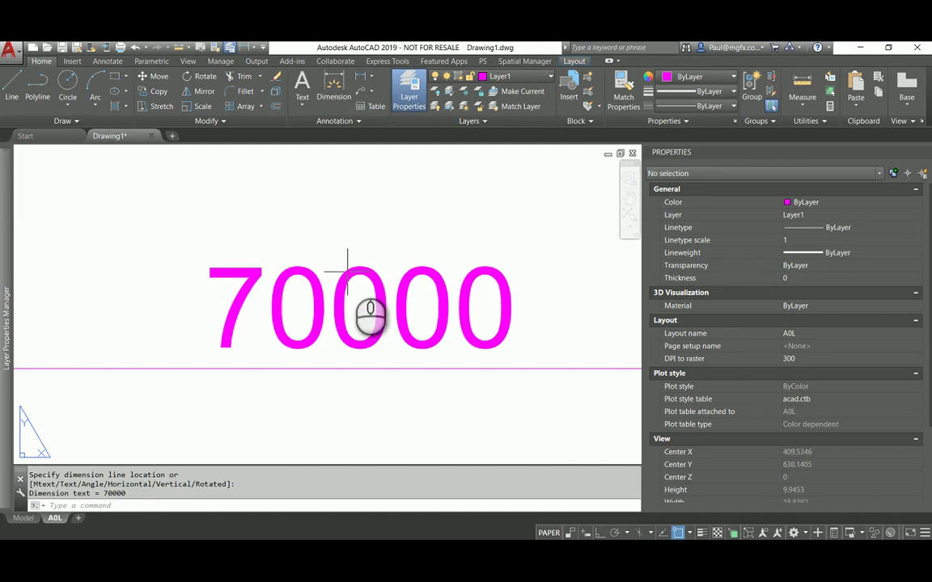
pyautogui.scroll(-6, 347, 266)
pyautogui.scroll(-5, 330, 279)
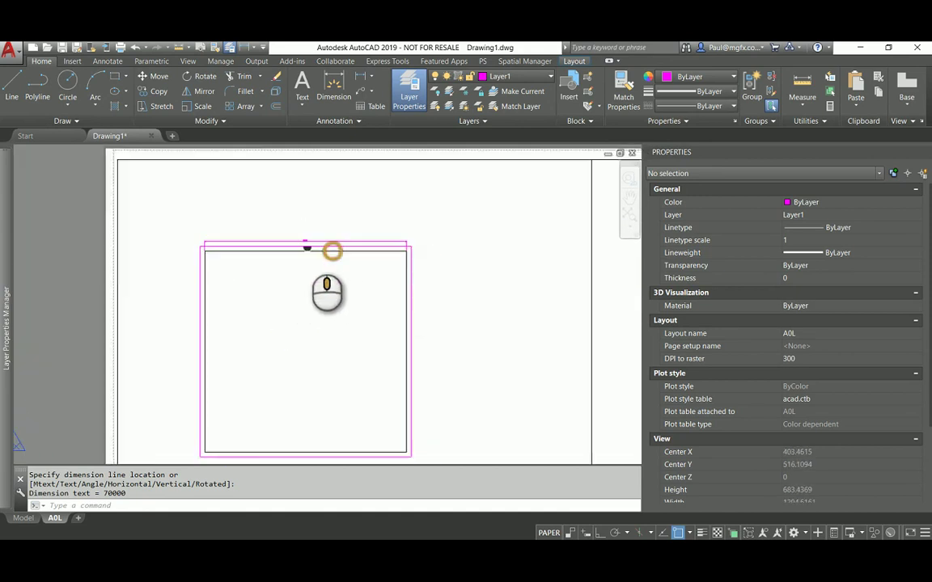
pyautogui.moveTo(495, 288); pyautogui.dragTo(364, 259, button='middle')
pyautogui.scroll(2, 343, 233)
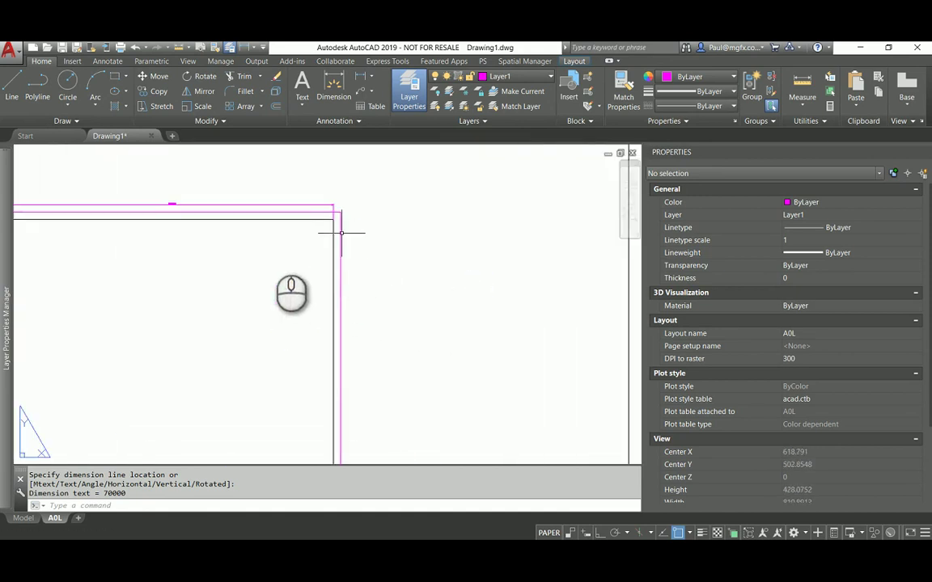
pyautogui.scroll(-2, 267, 234)
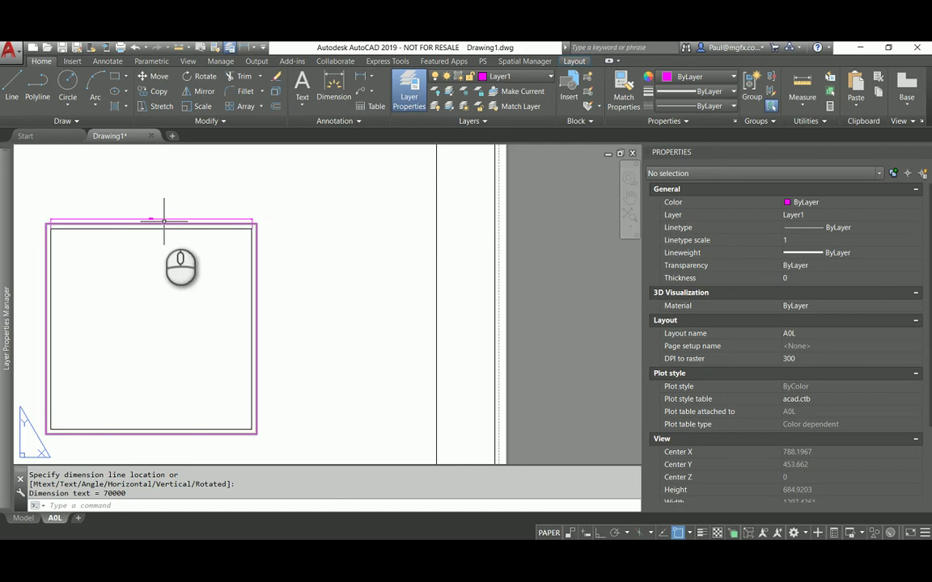
pyautogui.scroll(5, 138, 216)
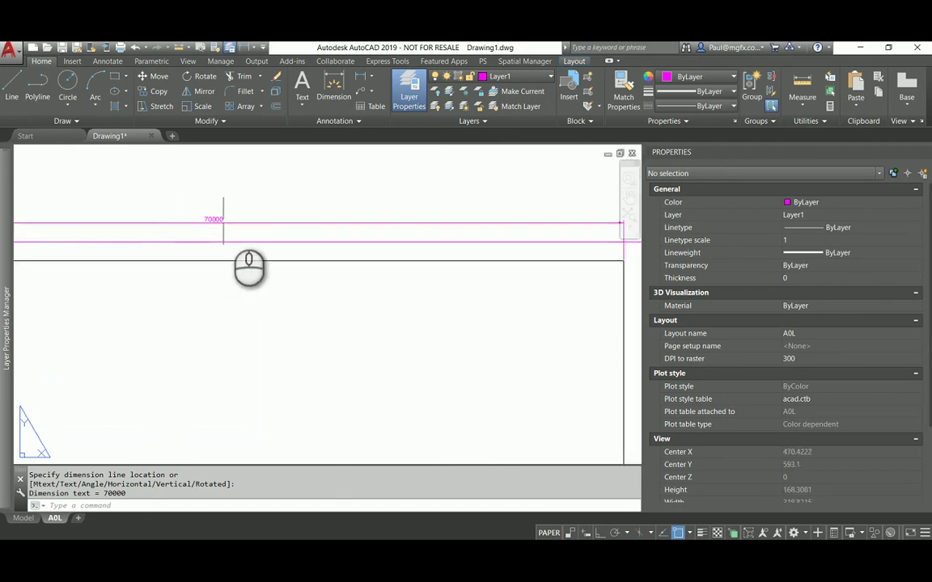
pyautogui.scroll(-5, 224, 220)
pyautogui.scroll(2, 328, 267)
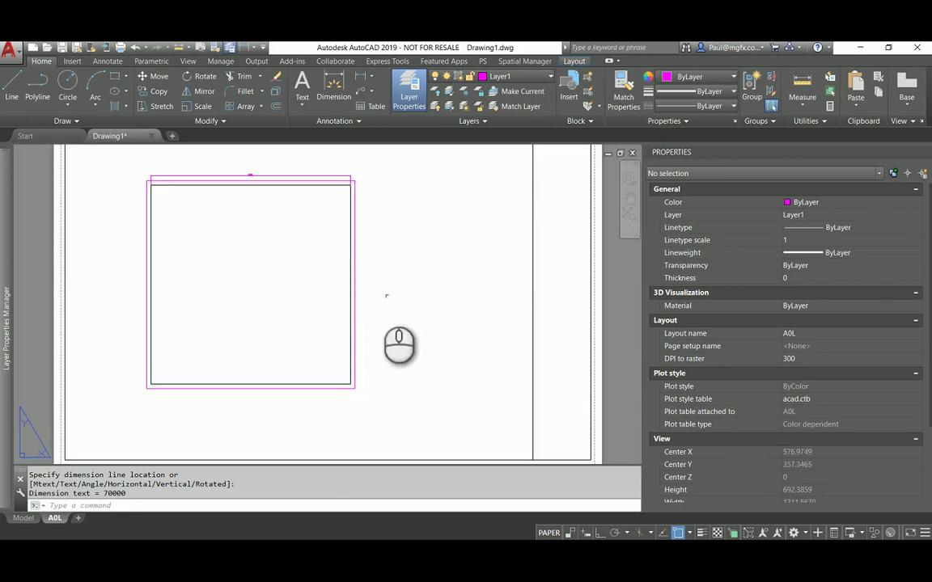
# Begin moving the viewport, window-selecting it and picking a base point
pyautogui.write('m')
pyautogui.press('Return')
pyautogui.click(374, 305)
pyautogui.click(302, 303)
pyautogui.rightClick(302, 303)
pyautogui.click(397, 260)
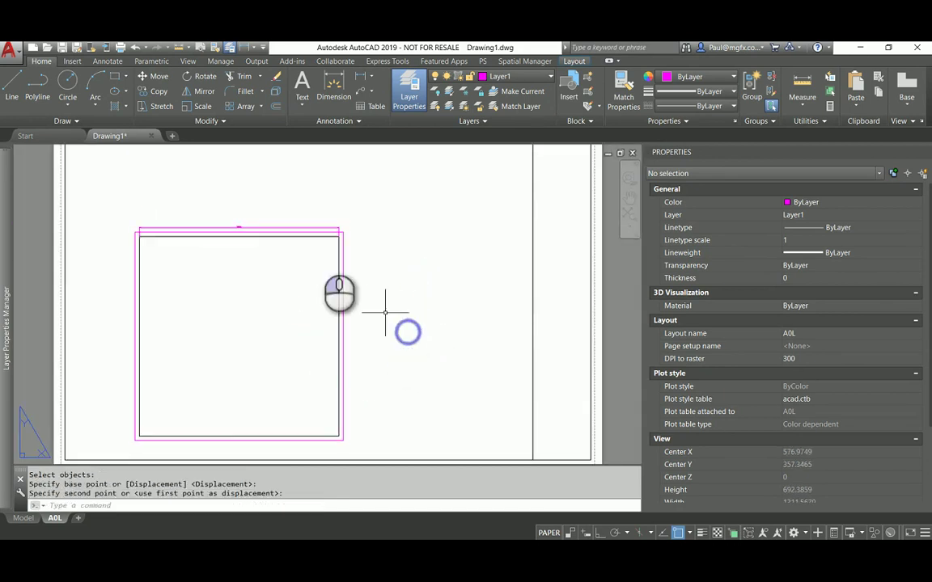
# Try stretching the viewport with crossing selections twice, then cancel the stretch
pyautogui.click(162, 106)
pyautogui.click(382, 274)
pyautogui.click(332, 282)
pyautogui.rightClick(332, 281)
pyautogui.click(242, 298)
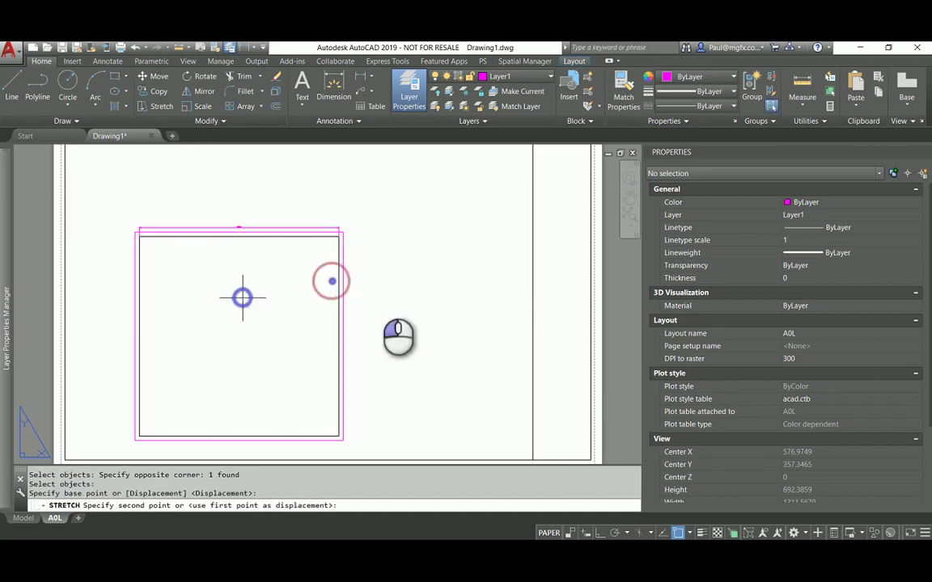
pyautogui.click(491, 287)
pyautogui.scroll(-2, 358, 259)
pyautogui.scroll(2, 339, 277)
pyautogui.rightClick(369, 273)
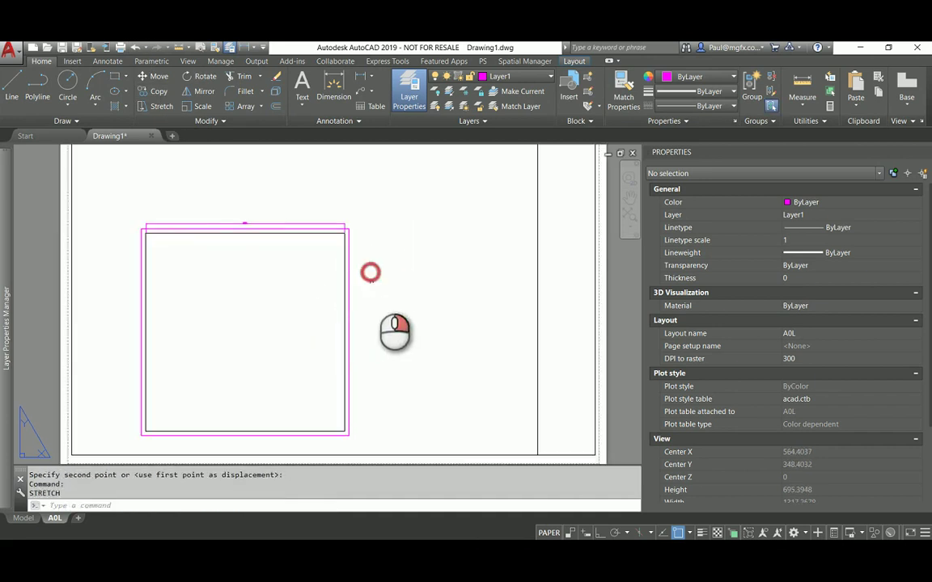
pyautogui.click(370, 272)
pyautogui.click(274, 281)
pyautogui.rightClick(273, 196)
pyautogui.click(210, 177)
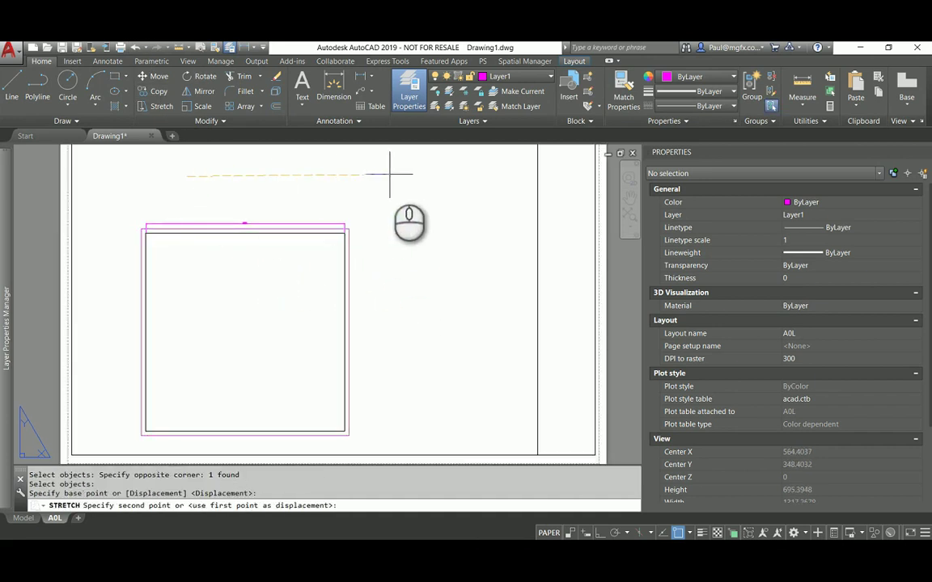
pyautogui.scroll(-5, 356, 257)
pyautogui.press('Escape')
pyautogui.press('Escape')
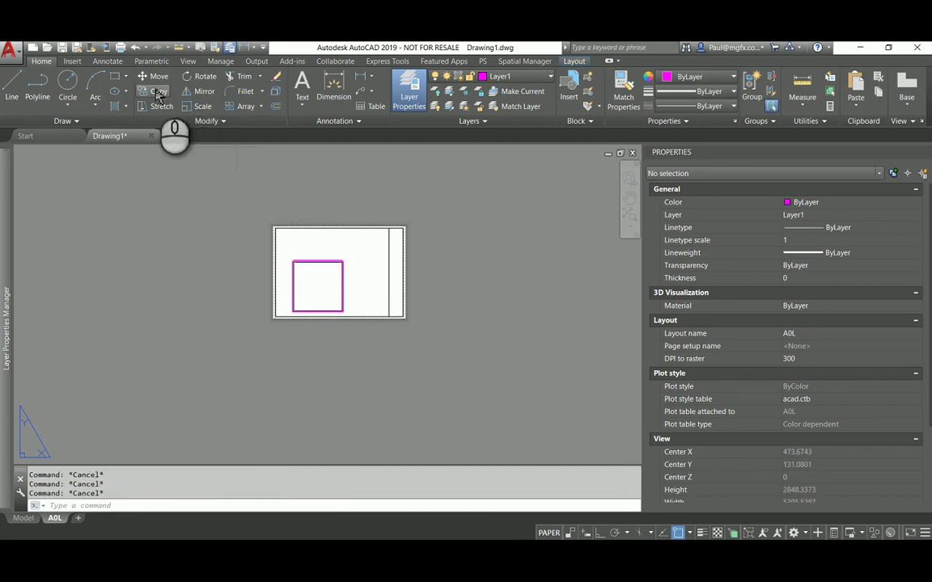
# Copy the viewport and place the copy to the right of the original
pyautogui.click(158, 92)
pyautogui.scroll(5, 357, 244)
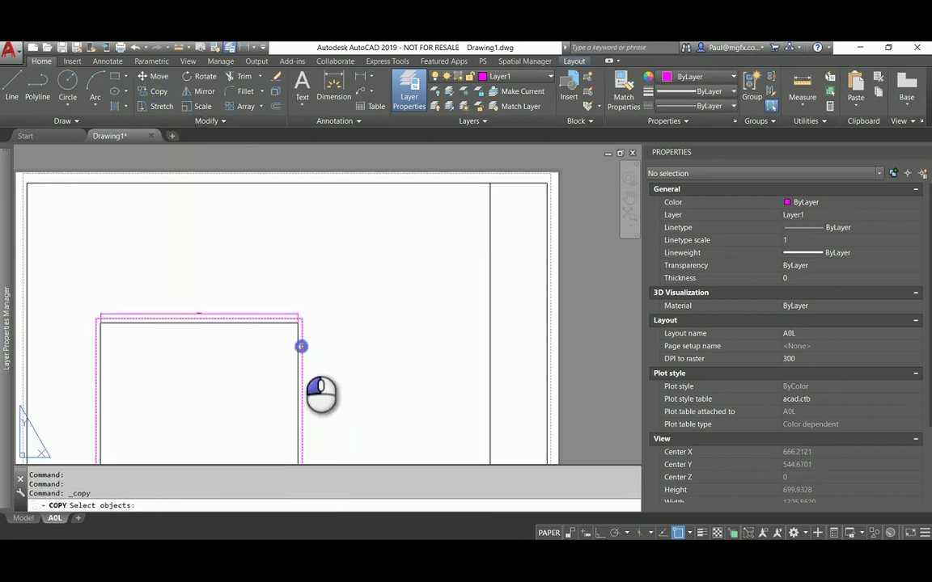
pyautogui.click(301, 346)
pyautogui.rightClick(301, 347)
pyautogui.click(110, 251)
pyautogui.scroll(-3, 301, 255)
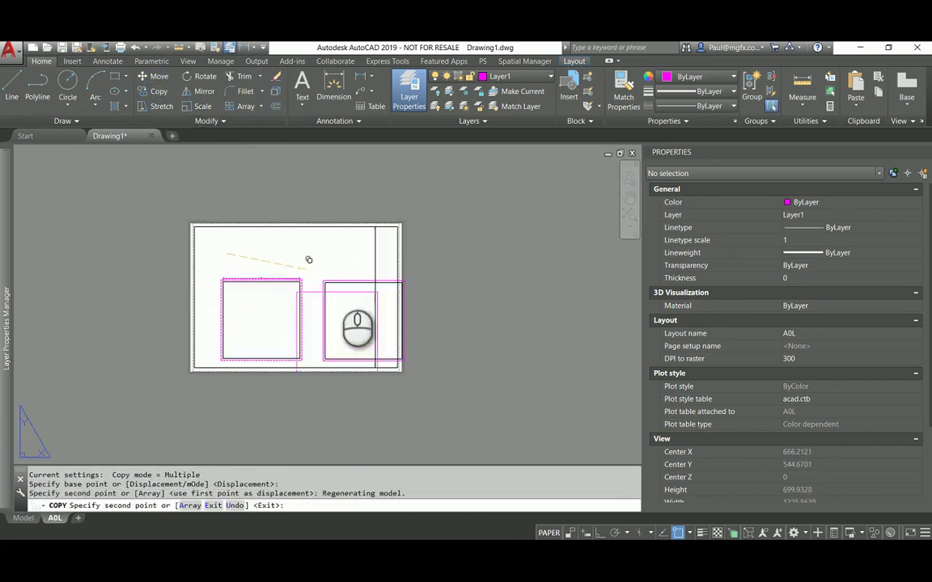
pyautogui.scroll(3, 309, 259)
pyautogui.press('Escape')
pyautogui.press('Escape')
pyautogui.click(312, 285)
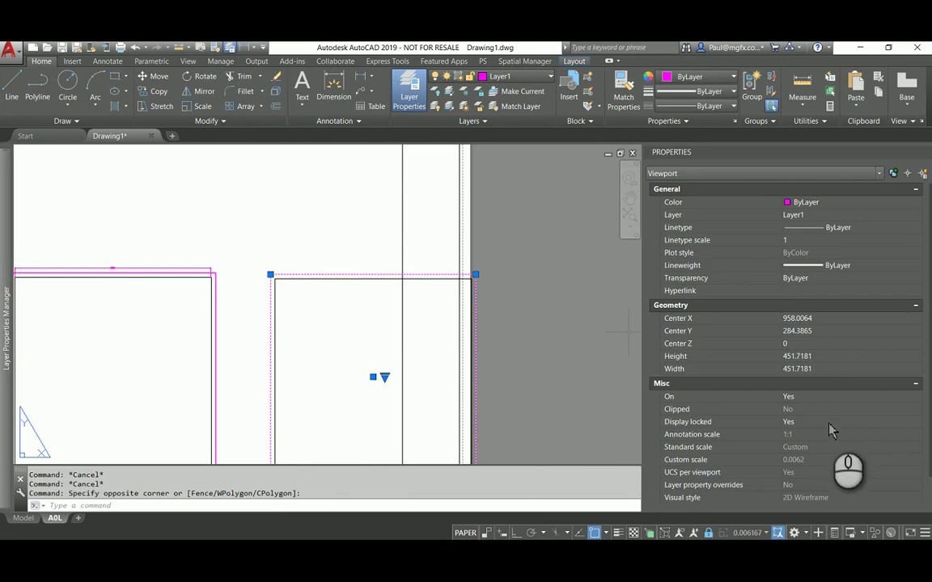
pyautogui.click(816, 422)
# Unlock the new viewport's display and set its standard scale to 1:200
pyautogui.click(798, 444)
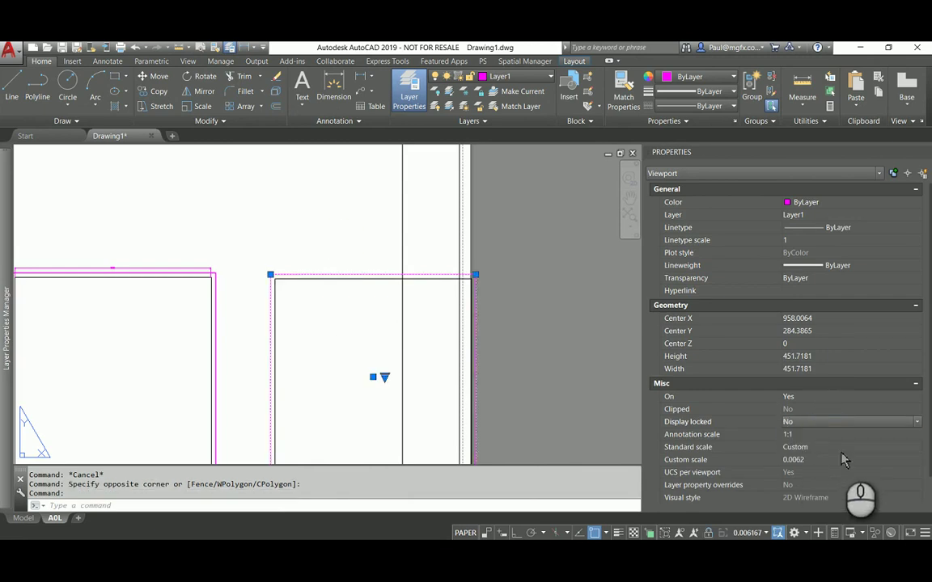
pyautogui.click(837, 447)
pyautogui.click(842, 458)
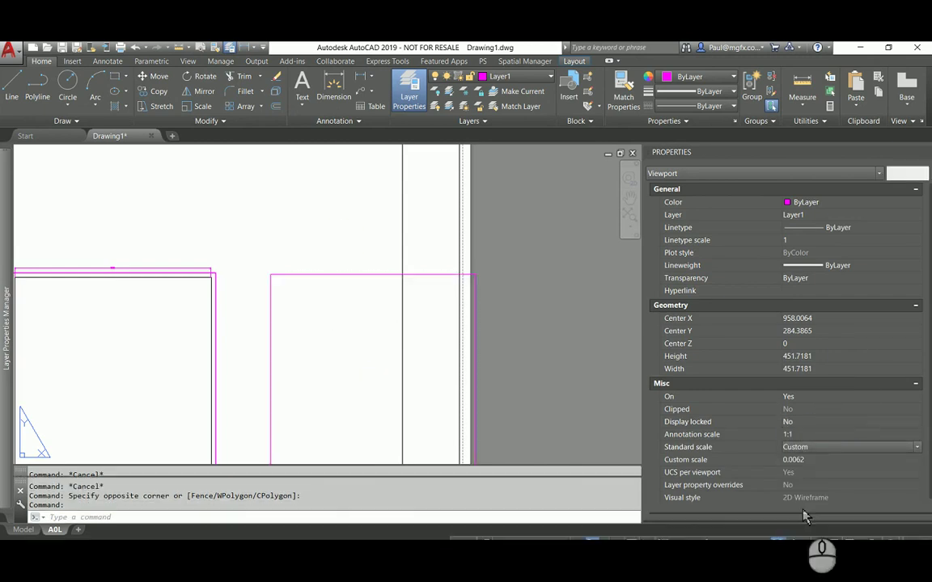
pyautogui.click(818, 459)
pyautogui.click(817, 448)
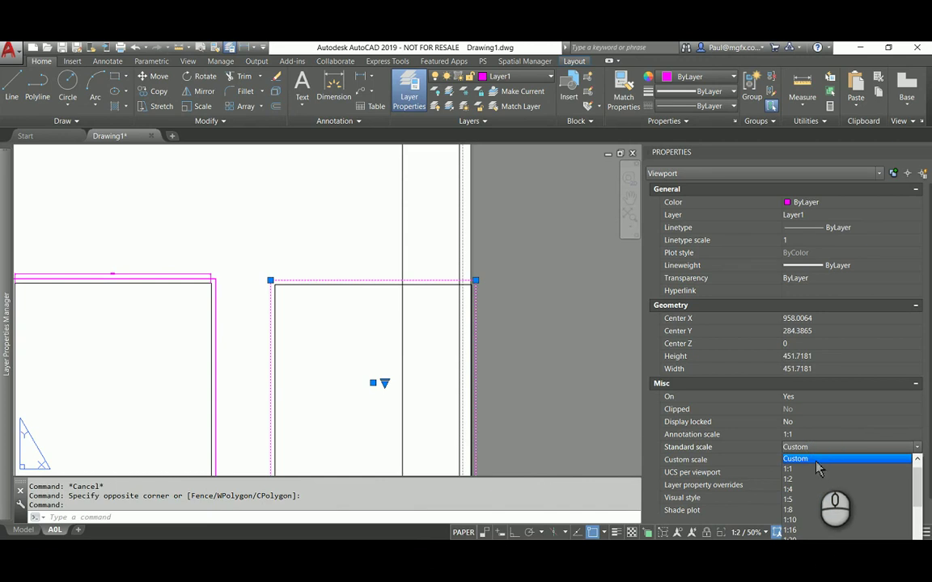
pyautogui.scroll(-5, 817, 469)
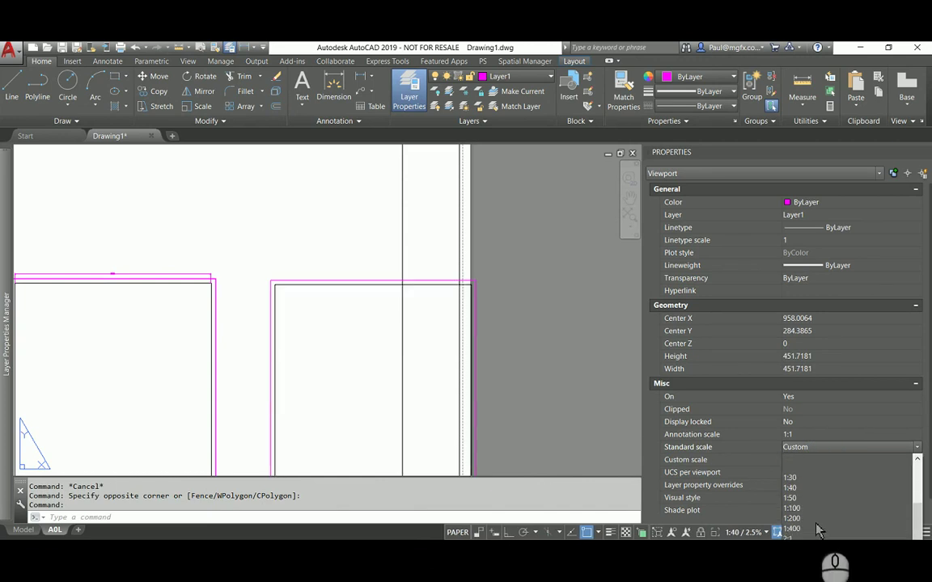
pyautogui.click(817, 518)
pyautogui.scroll(-4, 349, 324)
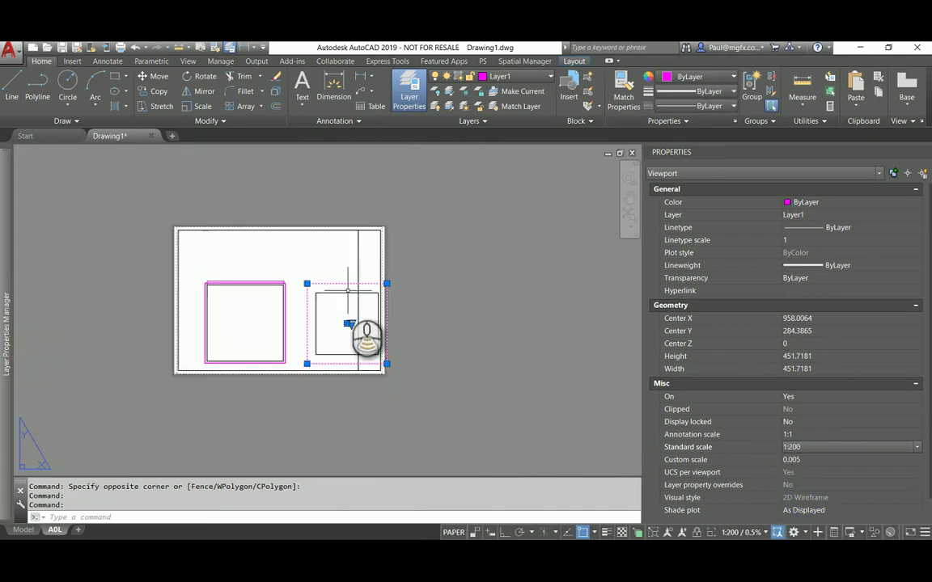
pyautogui.scroll(4, 324, 293)
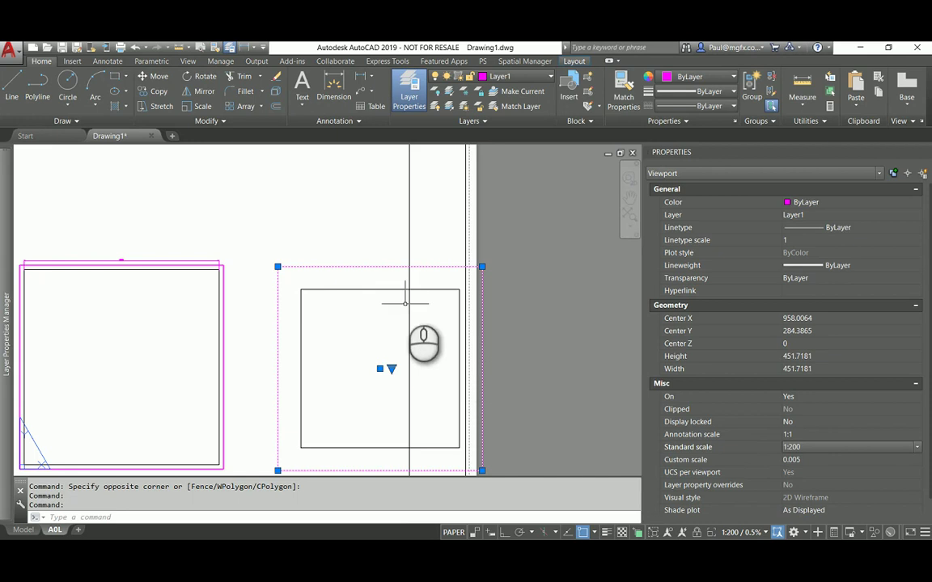
# Reselect the right viewport and change its standard scale to 1:400
pyautogui.press('Escape')
pyautogui.press('Escape')
pyautogui.click(365, 266)
pyautogui.click(343, 276)
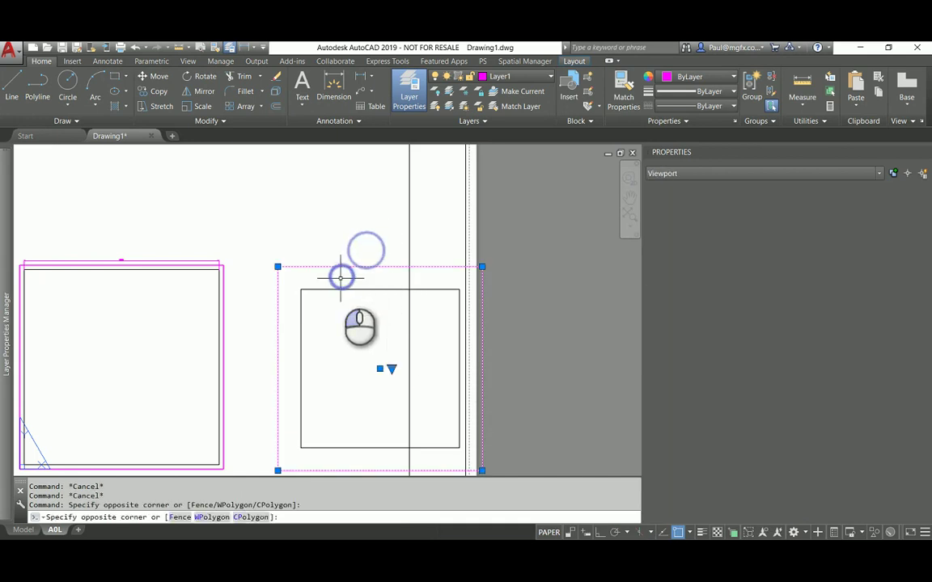
pyautogui.click(821, 455)
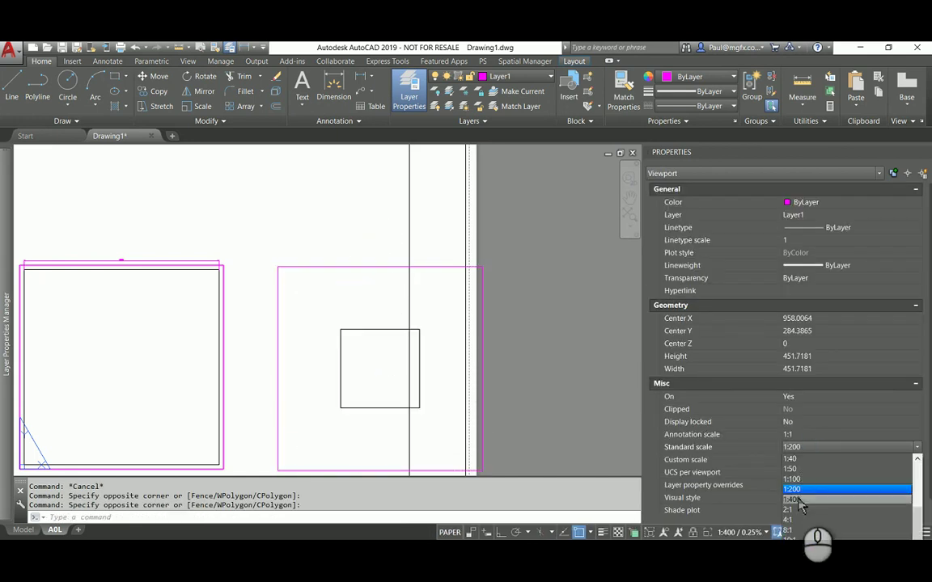
pyautogui.click(805, 481)
pyautogui.scroll(-2, 354, 320)
pyautogui.scroll(3, 388, 372)
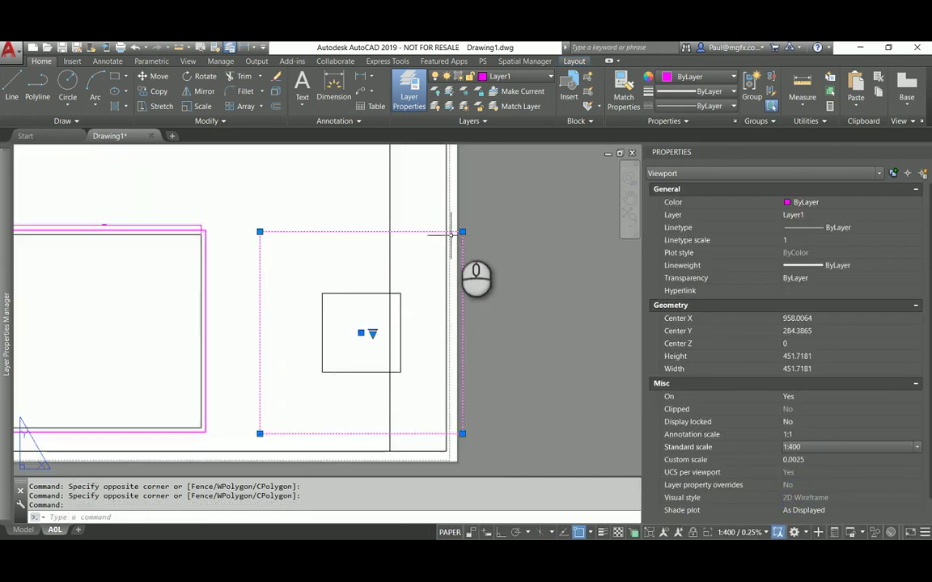
pyautogui.click(813, 422)
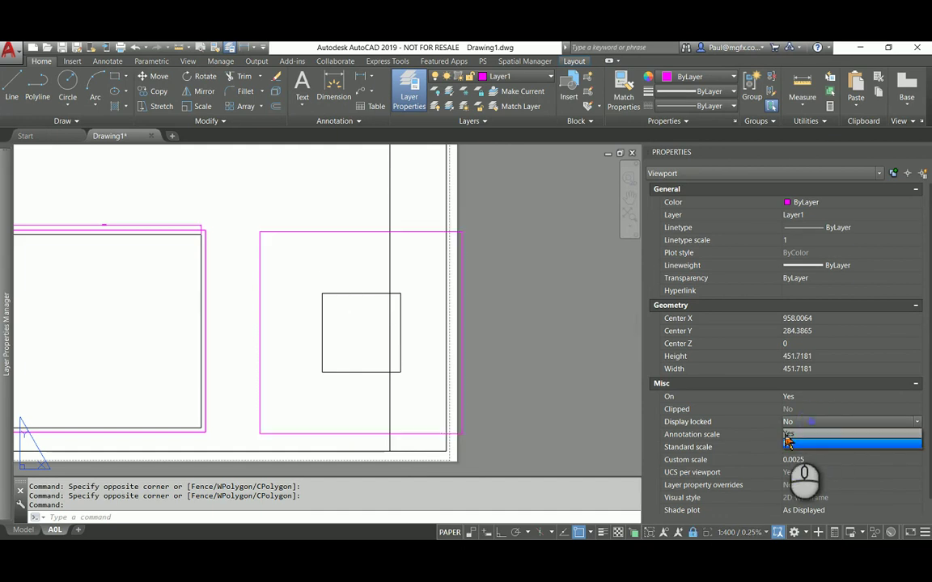
pyautogui.click(792, 434)
pyautogui.click(462, 231)
pyautogui.scroll(2, 410, 287)
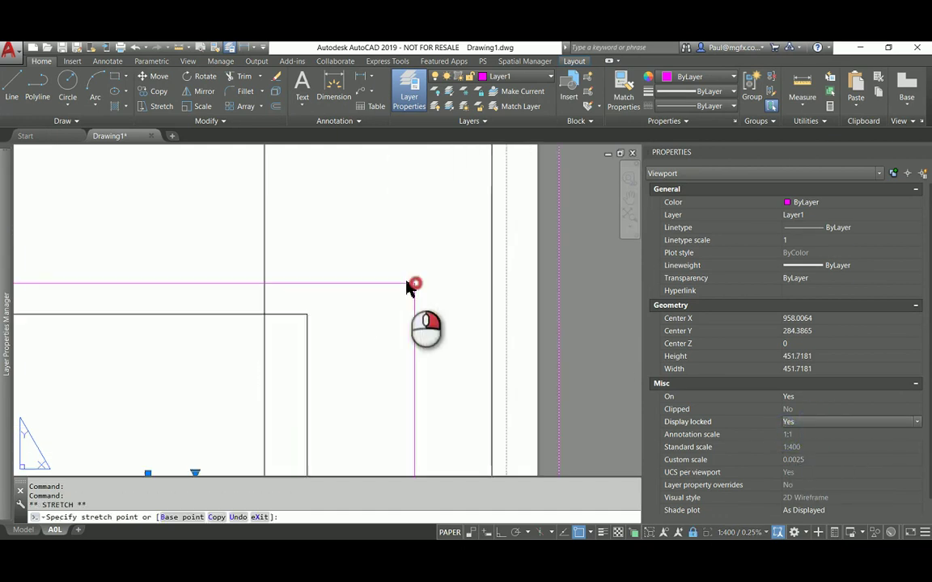
pyautogui.keyDown('shift'); pyautogui.rightClick(410, 284); pyautogui.keyUp('shift')
pyautogui.click(447, 279)
pyautogui.scroll(3, 318, 313)
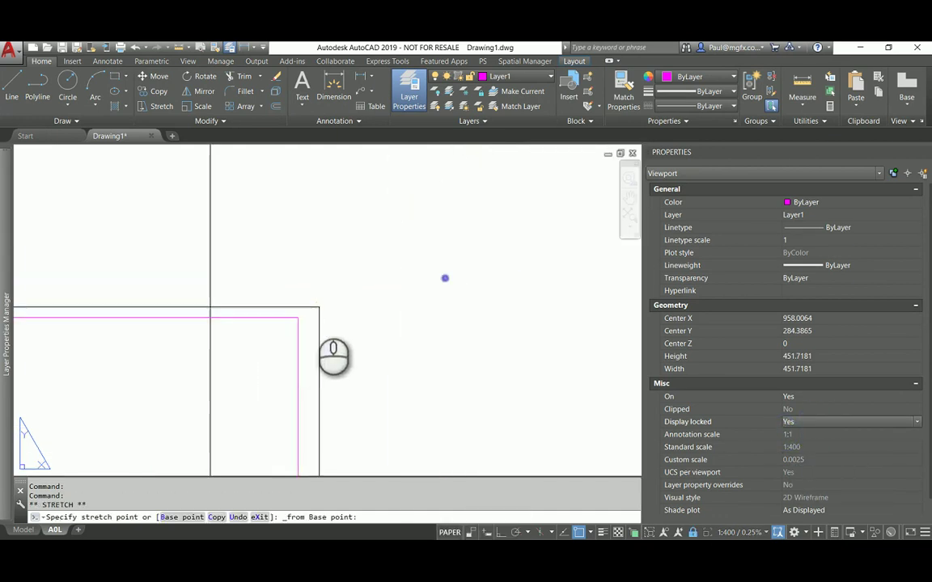
pyautogui.click(318, 308)
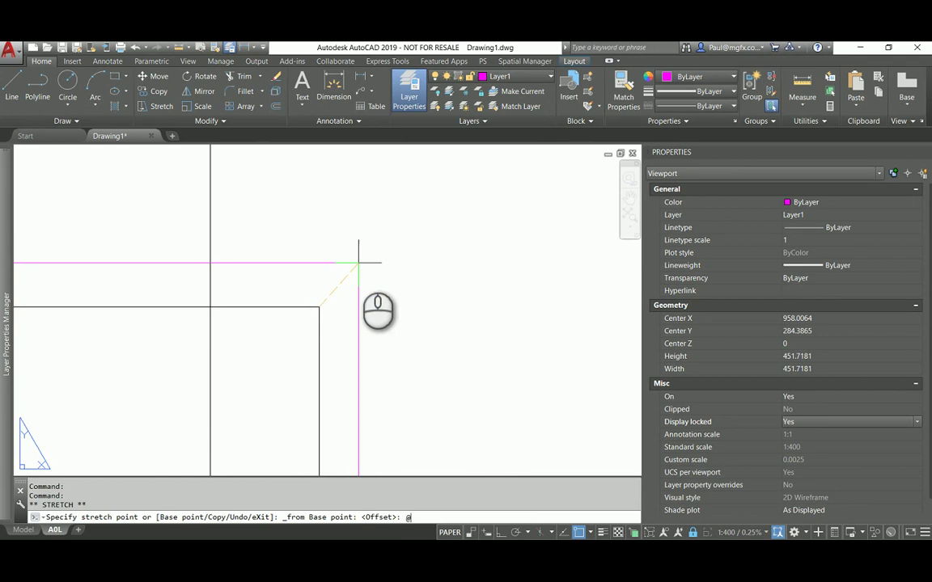
pyautogui.write('@10,10')
pyautogui.press('Return')
pyautogui.scroll(-6, 339, 275)
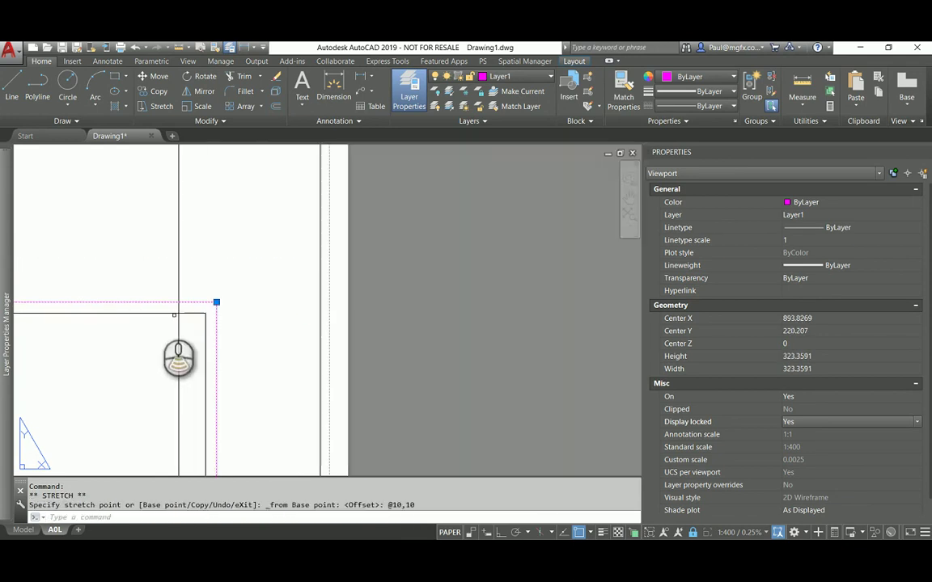
pyautogui.scroll(5, 297, 312)
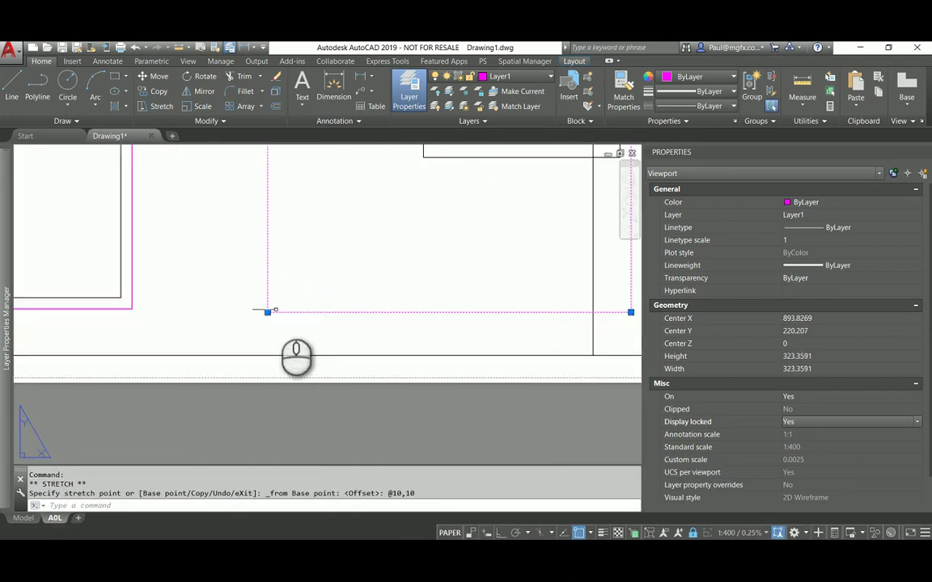
# Stretch the lower-left corner @-10,-10 from the square, giving a 195 by 195 frame
pyautogui.click(267, 311)
pyautogui.click(268, 312)
pyautogui.scroll(-3, 266, 327)
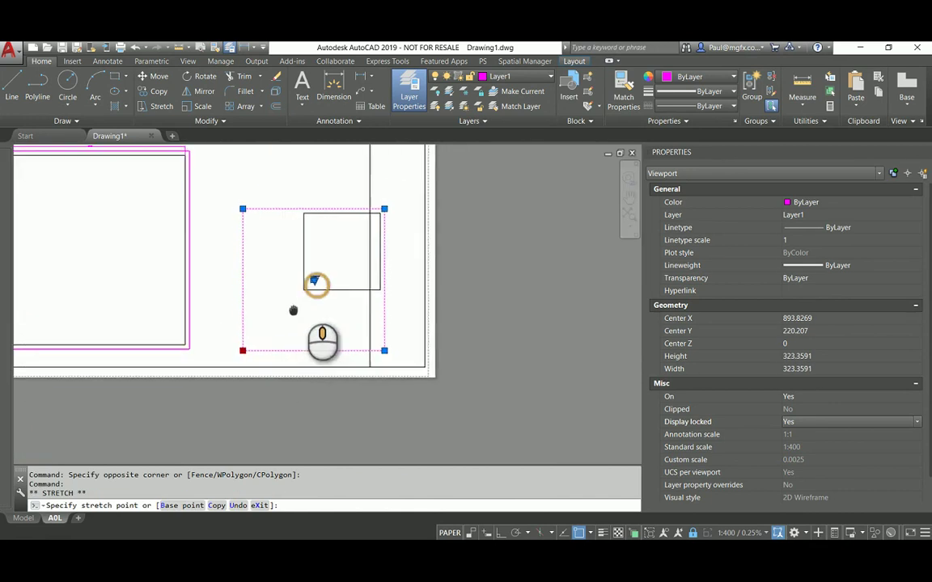
pyautogui.scroll(4, 293, 310)
pyautogui.keyDown('shift'); pyautogui.rightClick(286, 289); pyautogui.keyUp('shift')
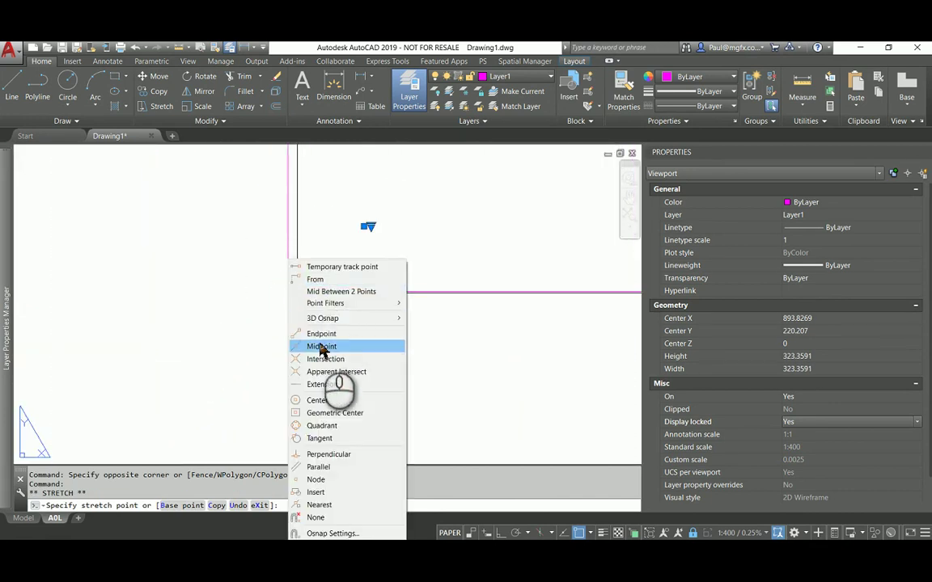
pyautogui.click(327, 279)
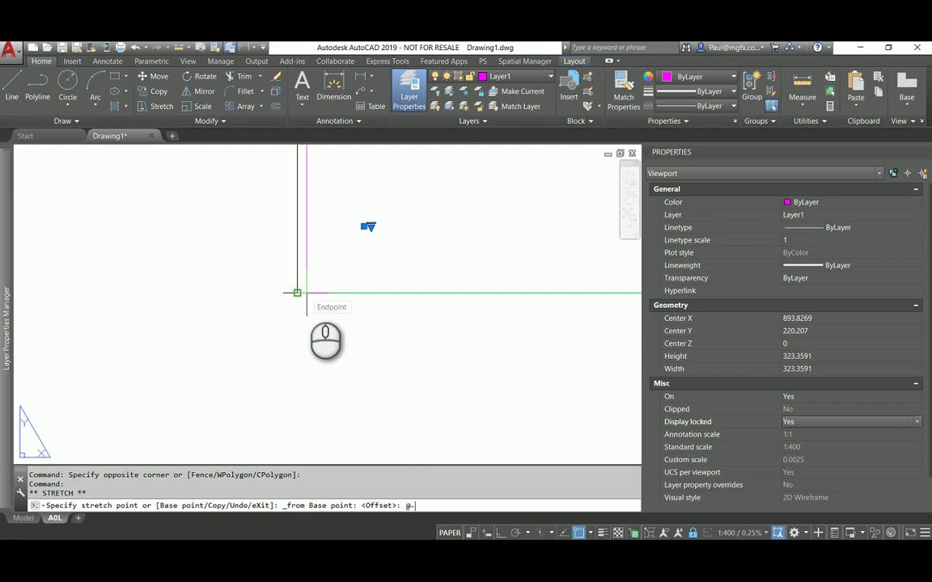
pyautogui.write('@-10,-10')
pyautogui.press('Return')
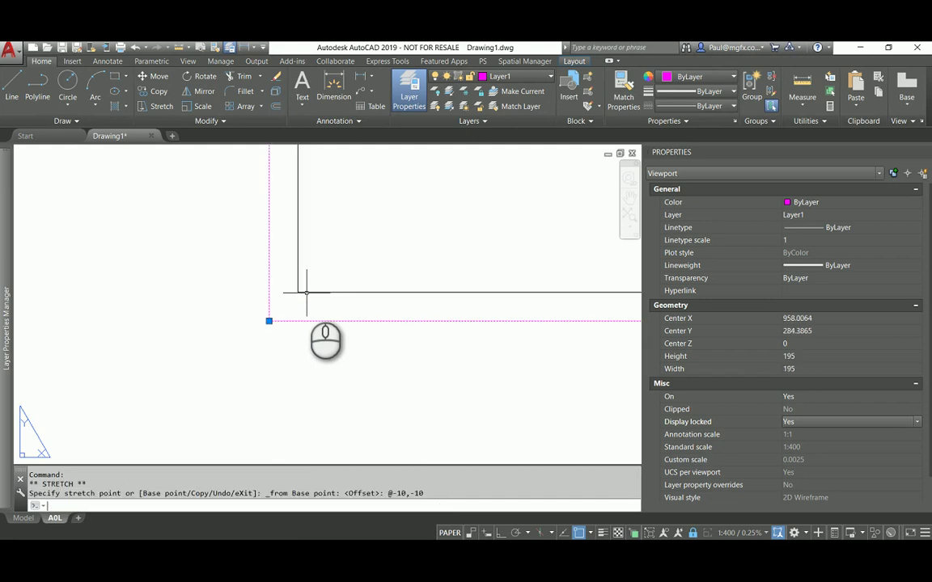
pyautogui.scroll(-4, 187, 260)
pyautogui.scroll(2, 214, 324)
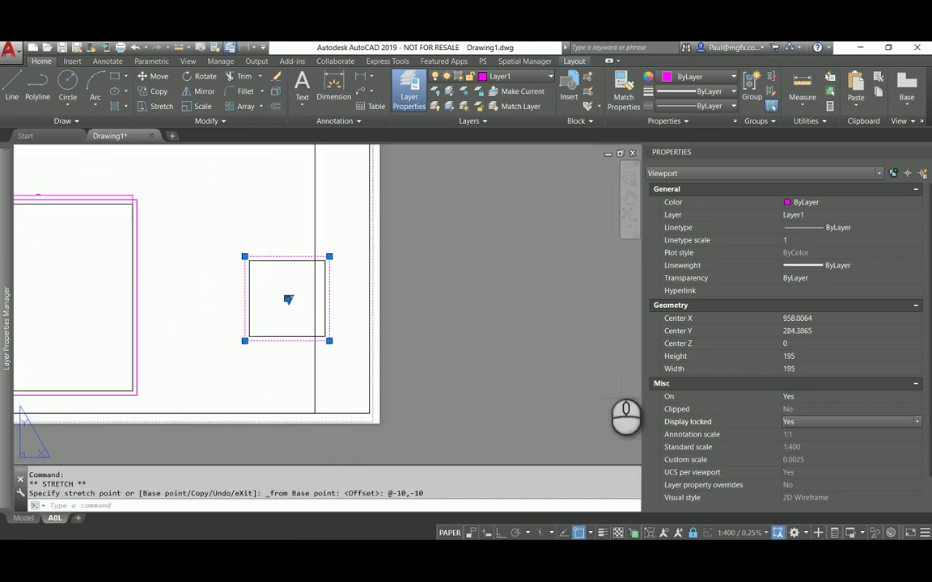
pyautogui.press('Escape')
pyautogui.press('Escape')
pyautogui.scroll(-3, 364, 333)
pyautogui.scroll(3, 334, 300)
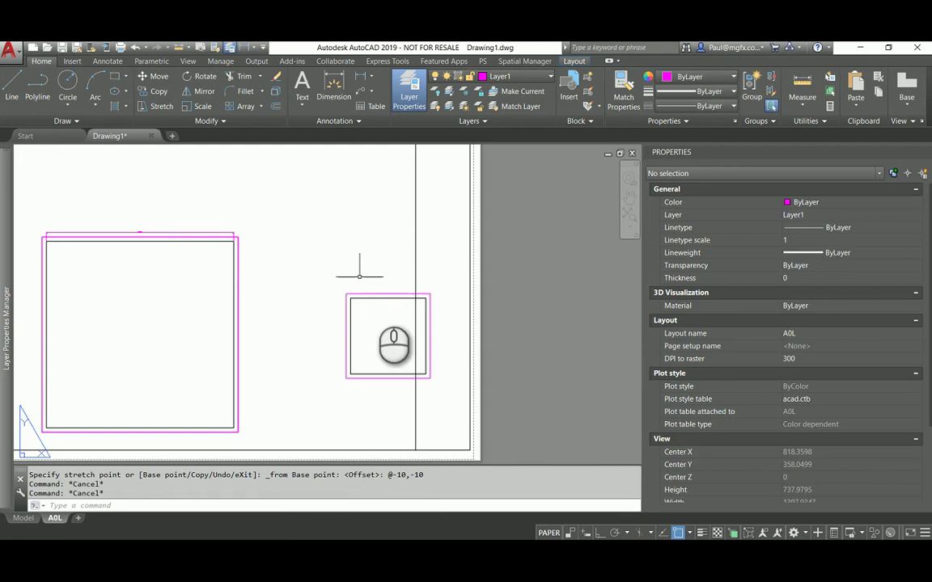
pyautogui.scroll(5, 217, 232)
# Put the first 70000 dimension on layer 0 and color it Blue
pyautogui.click(150, 183)
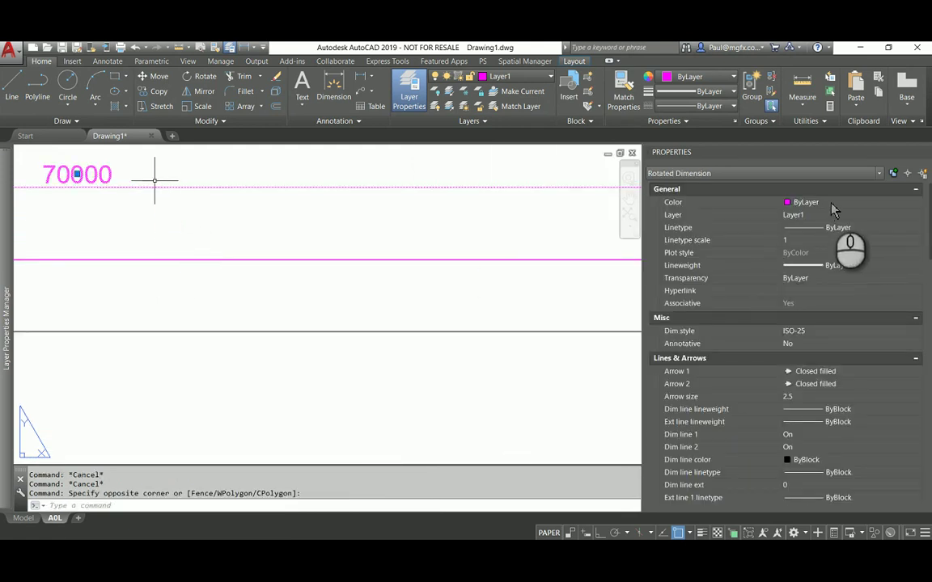
pyautogui.click(822, 214)
pyautogui.click(818, 215)
pyautogui.click(814, 227)
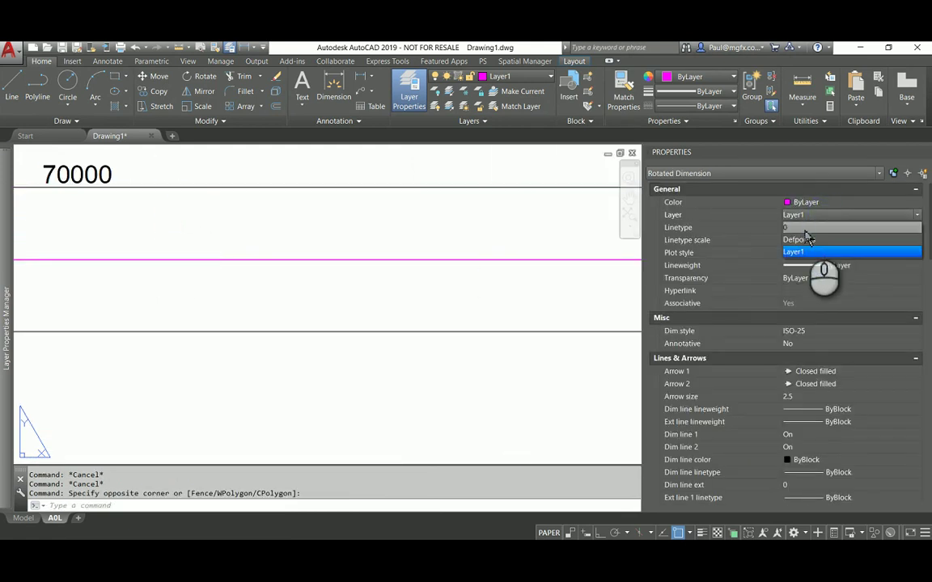
pyautogui.click(821, 203)
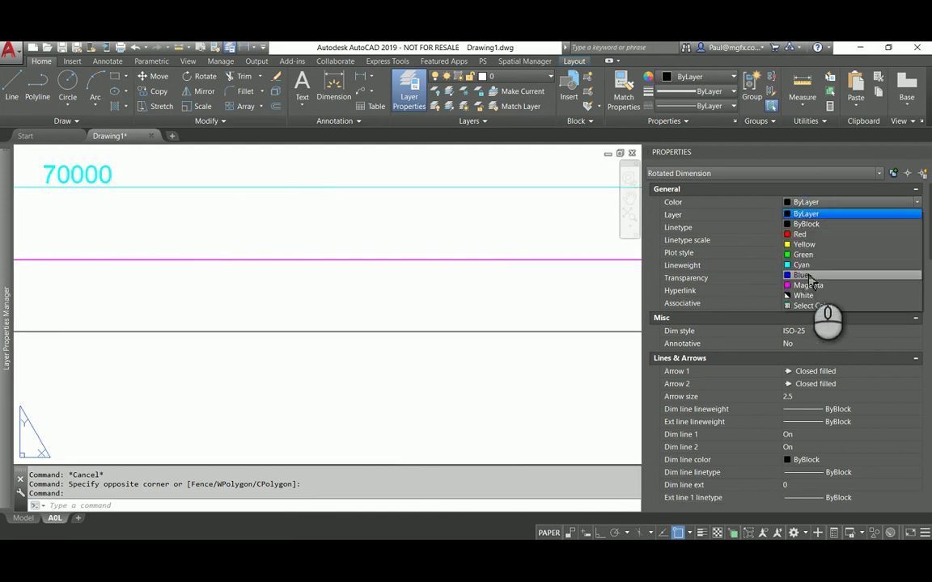
pyautogui.click(808, 273)
pyautogui.press('Escape')
pyautogui.scroll(-2, 340, 288)
pyautogui.scroll(-6, 340, 287)
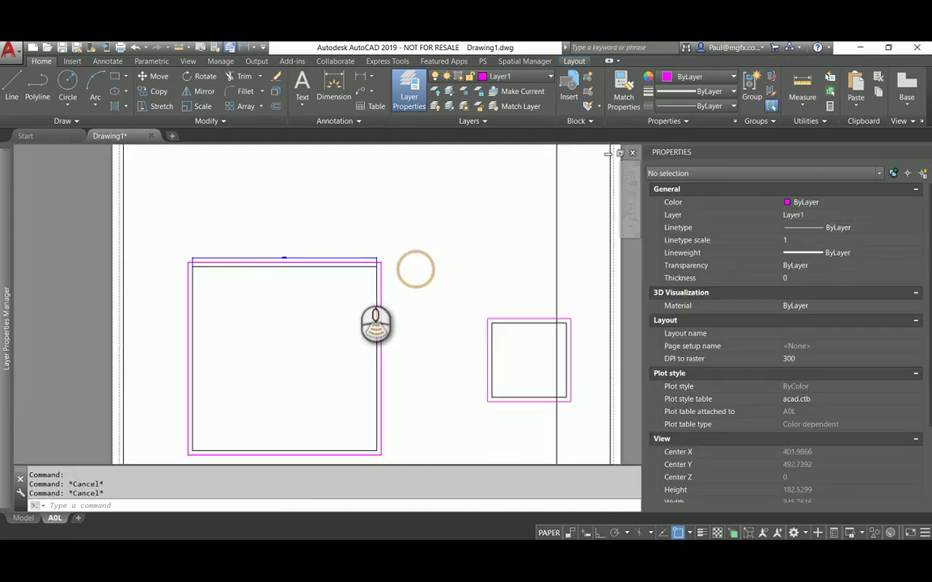
pyautogui.scroll(4, 429, 306)
# Start MOVE and select the small 1:400 viewport with a crossing window
pyautogui.write('m')
pyautogui.press('Return')
pyautogui.click(419, 235)
pyautogui.click(395, 279)
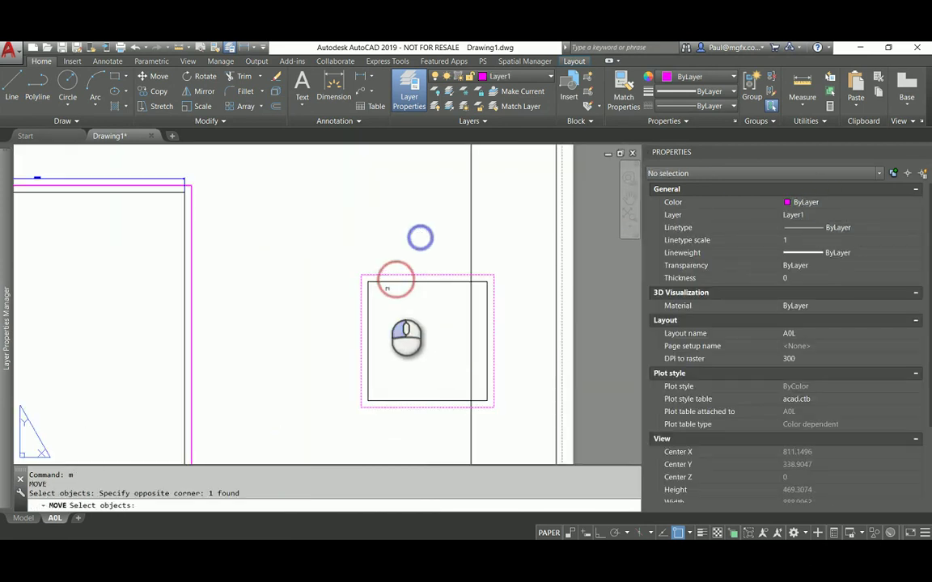
pyautogui.click(384, 292)
pyautogui.click(382, 279)
pyautogui.rightClick(370, 254)
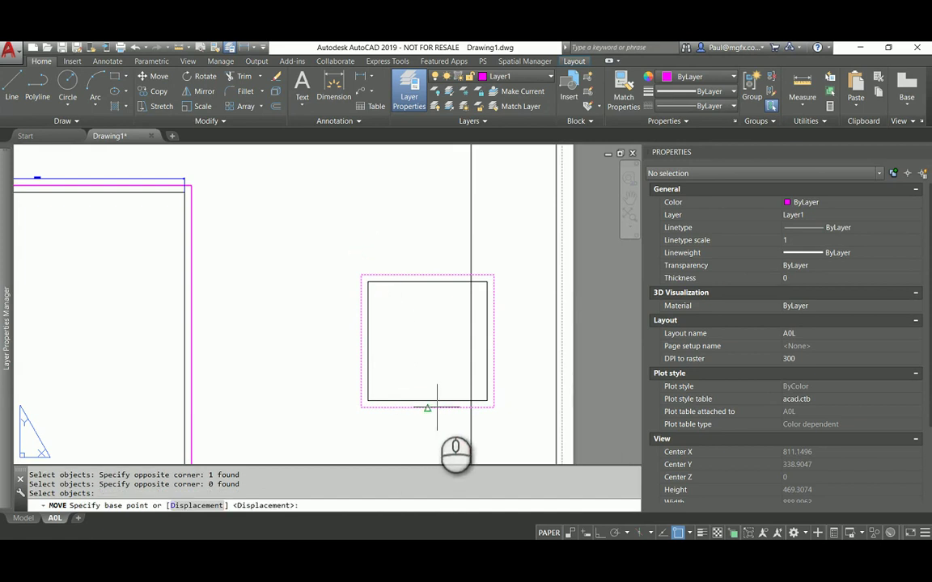
# Move the viewport from its bottom midpoint to @0,50 from the large viewport's top midpoint
pyautogui.click(427, 400)
pyautogui.scroll(-6, 427, 400)
pyautogui.scroll(5, 364, 346)
pyautogui.keyDown('shift'); pyautogui.rightClick(293, 326); pyautogui.keyUp('shift')
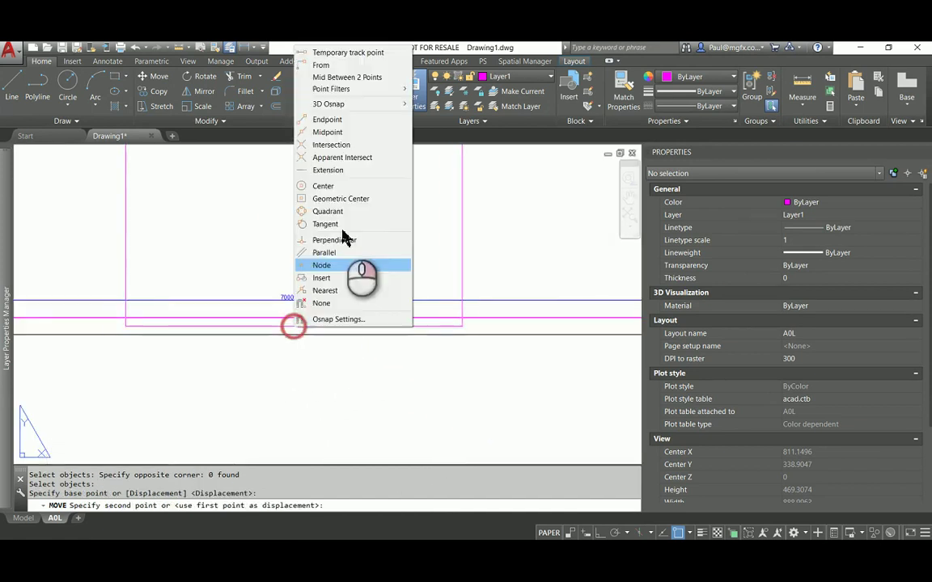
pyautogui.click(334, 65)
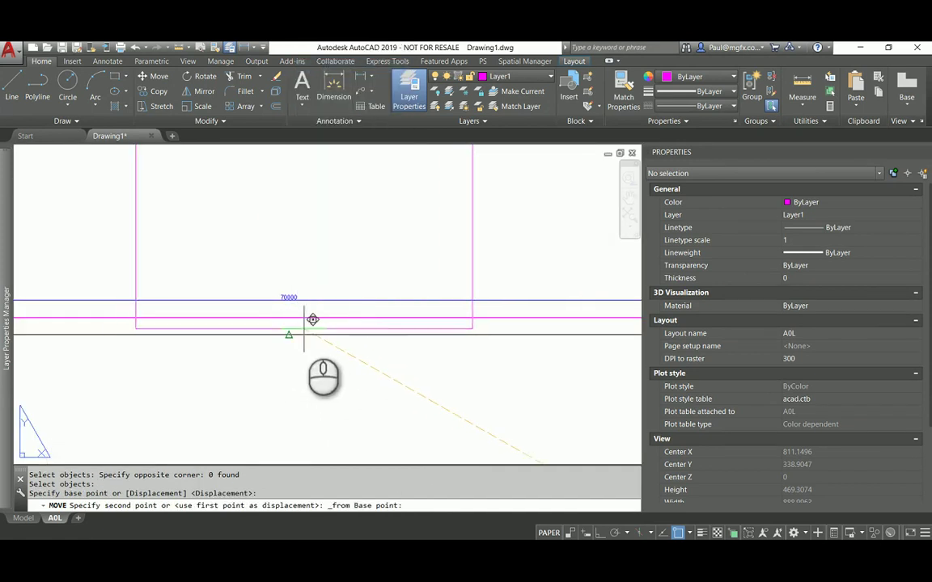
pyautogui.click(308, 325)
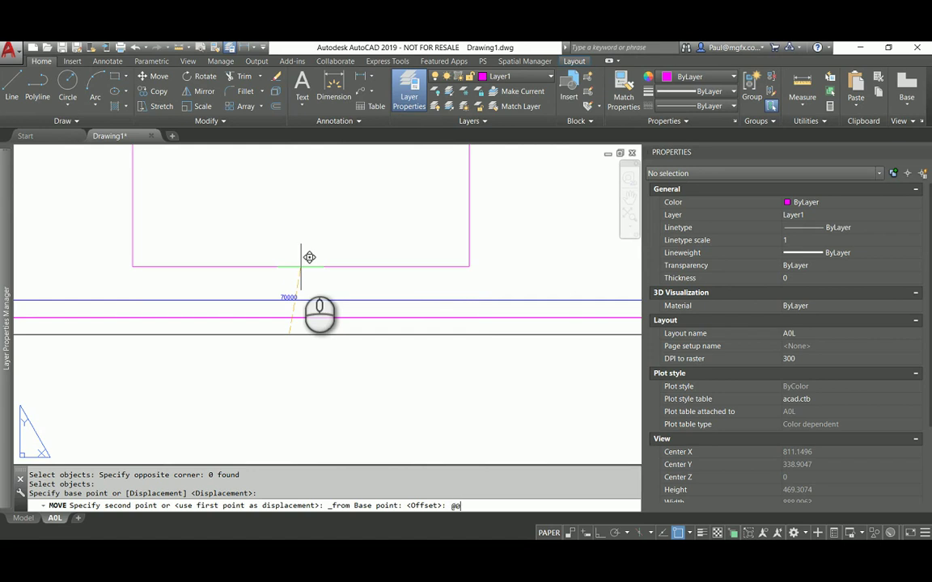
pyautogui.write('@0,50')
pyautogui.press('Return')
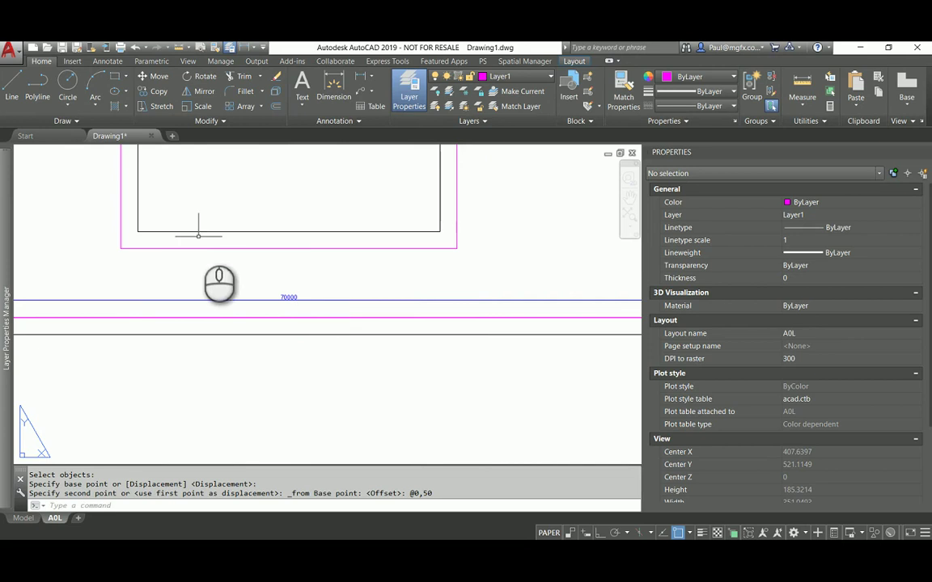
# Make layer 0 current and set the color for new objects to Blue
pyautogui.click(822, 217)
pyautogui.click(813, 206)
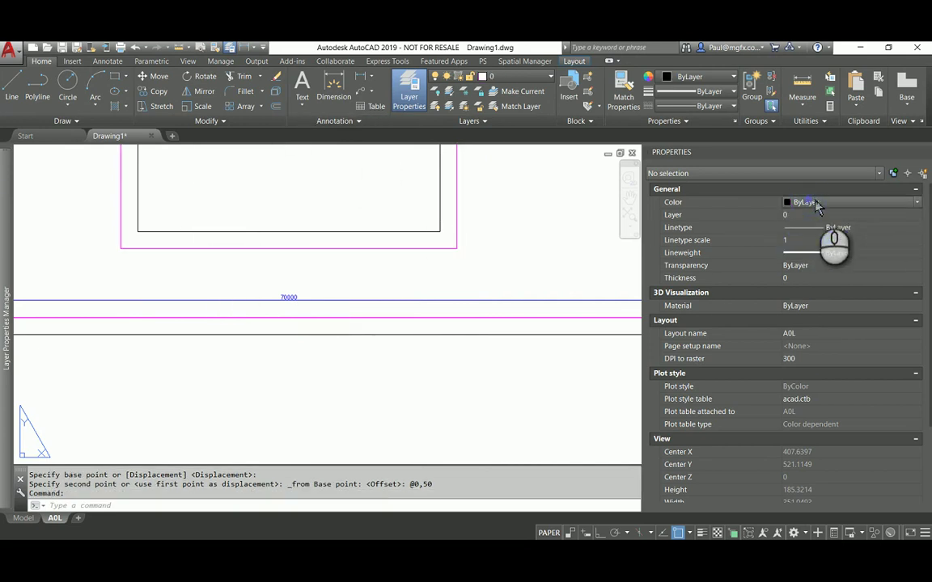
pyautogui.click(816, 206)
pyautogui.click(809, 275)
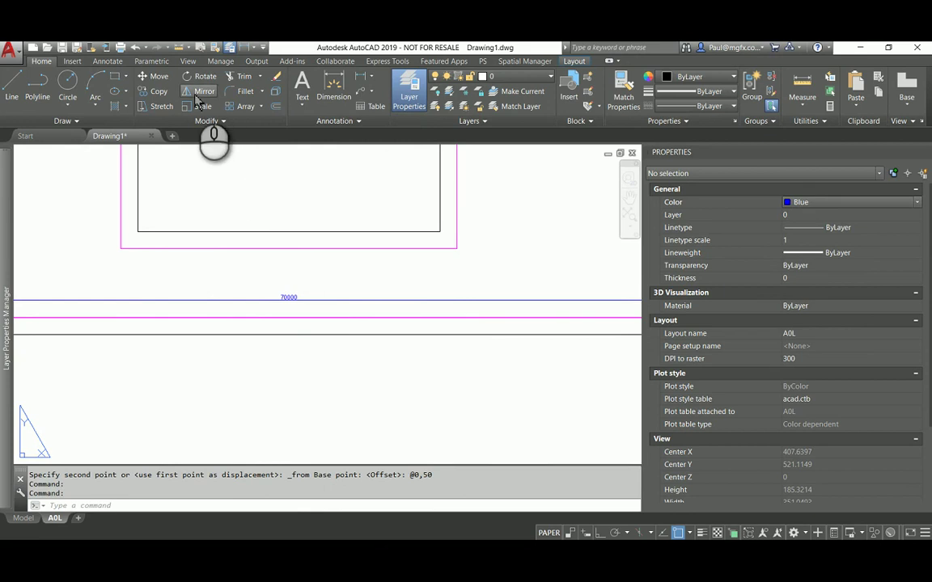
# Add a linear 70000 dimension across the square's bottom-left and bottom-right corners
pyautogui.click(361, 76)
pyautogui.click(137, 231)
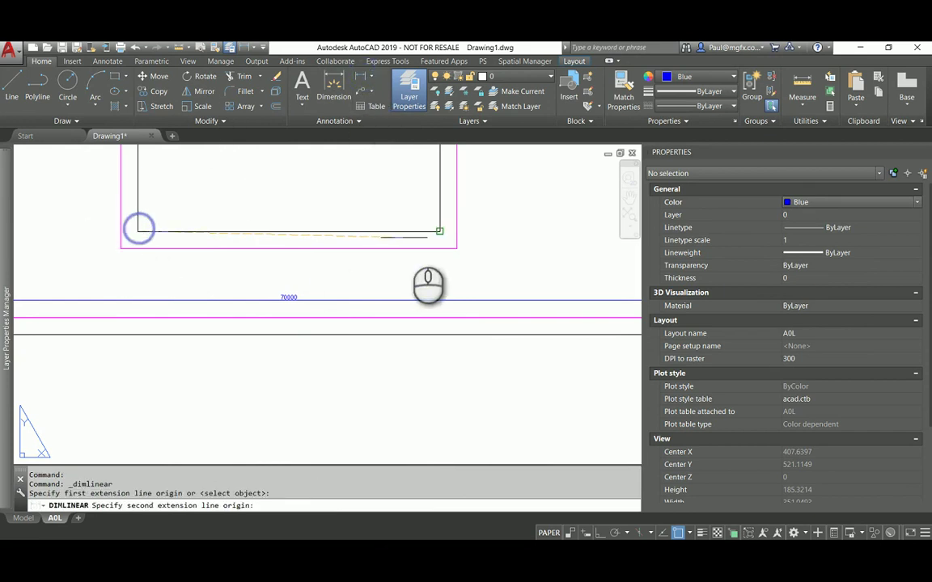
pyautogui.click(439, 232)
pyautogui.scroll(3, 285, 284)
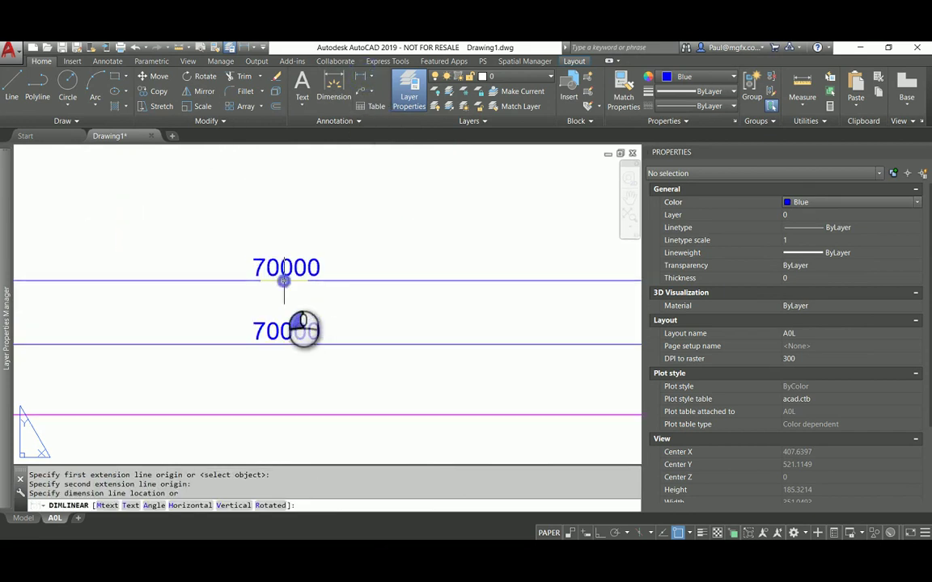
pyautogui.click(304, 330)
pyautogui.scroll(-5, 305, 323)
pyautogui.scroll(5, 482, 282)
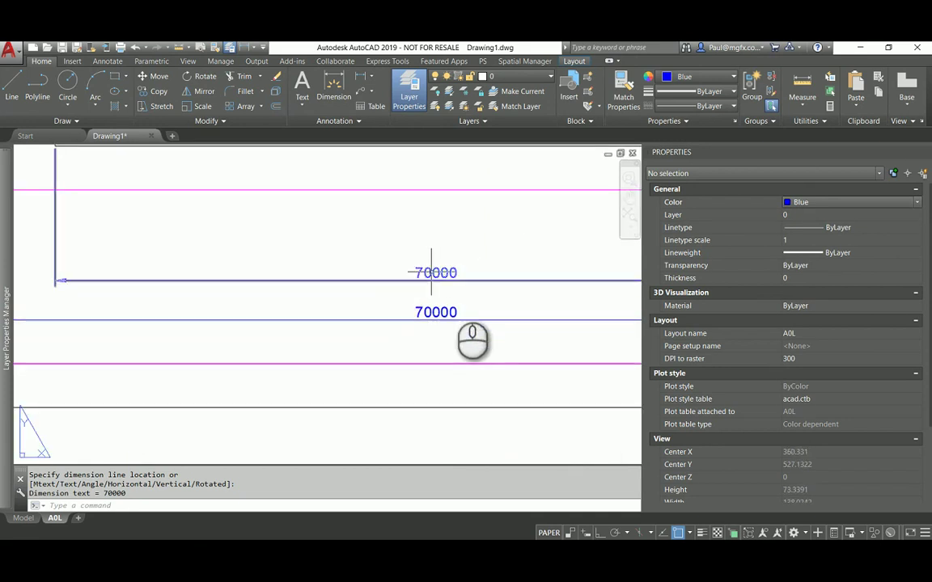
# Pan and zoom to compare the two 70000 dimensions side by side
pyautogui.moveTo(482, 282); pyautogui.dragTo(439, 277, button='middle')
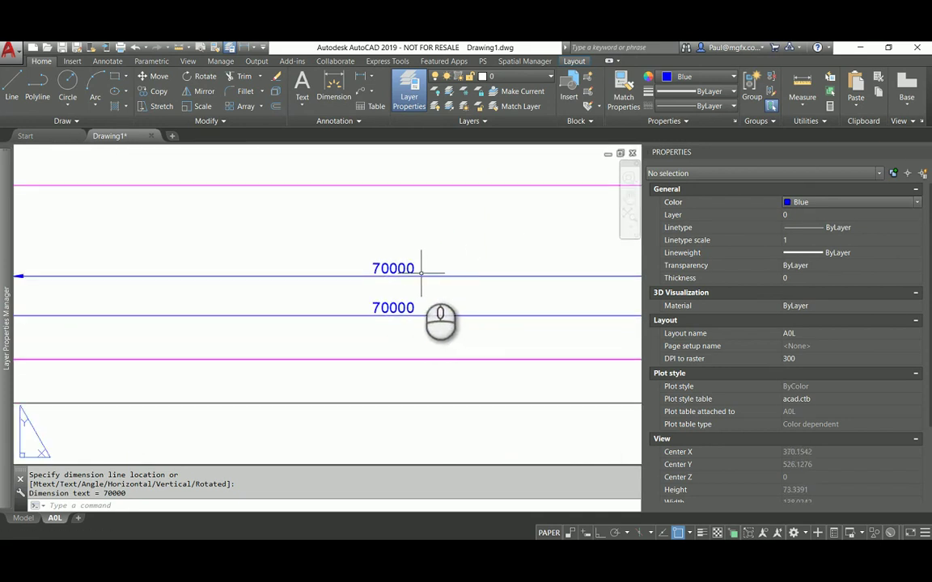
pyautogui.scroll(-6, 373, 296)
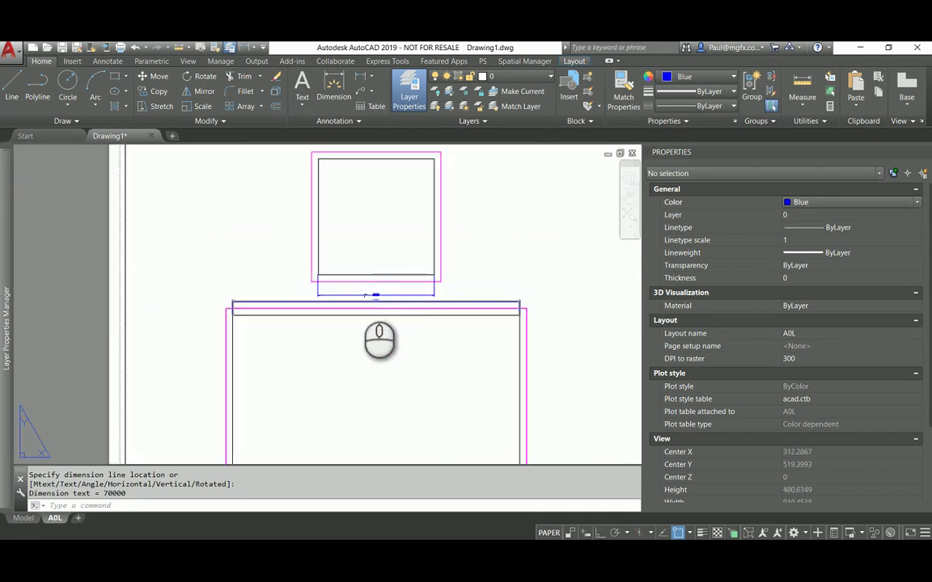
pyautogui.scroll(-2, 299, 271)
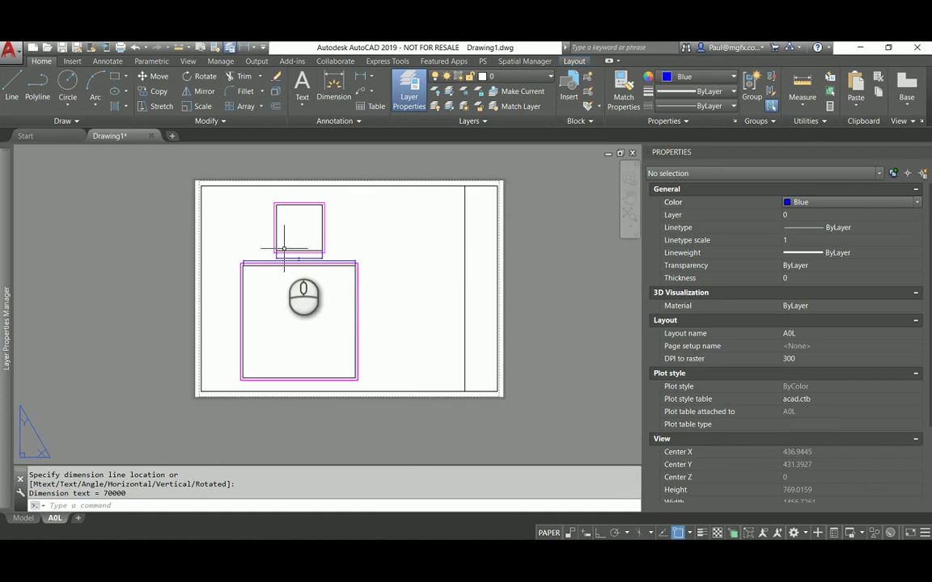
pyautogui.scroll(2, 328, 236)
pyautogui.scroll(-2, 328, 236)
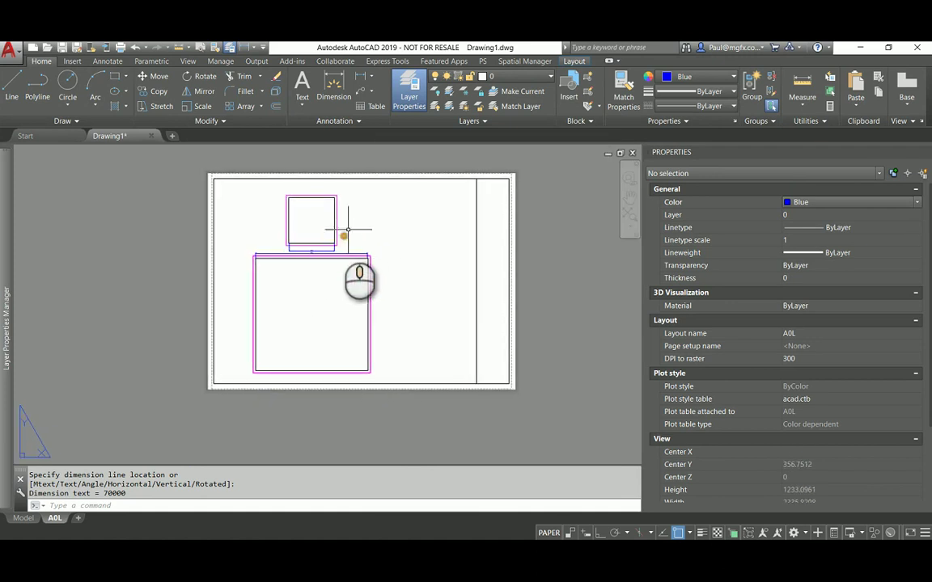
pyautogui.click(24, 518)
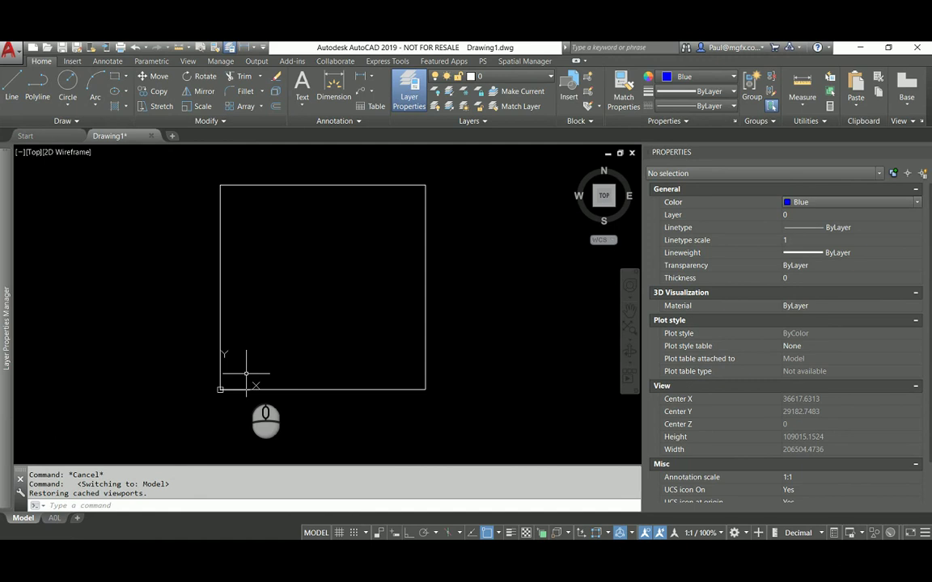
pyautogui.click(55, 518)
pyautogui.scroll(4, 377, 249)
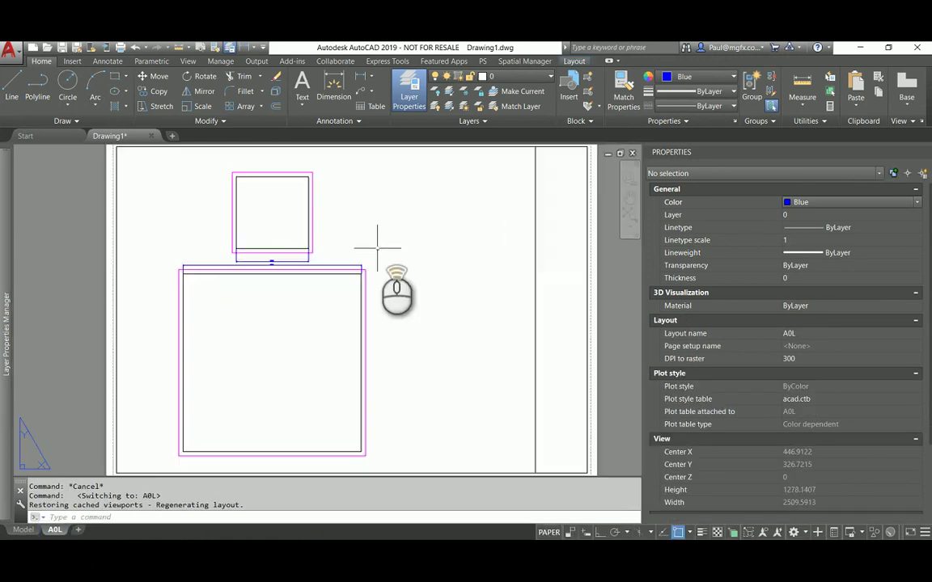
pyautogui.scroll(-4, 381, 256)
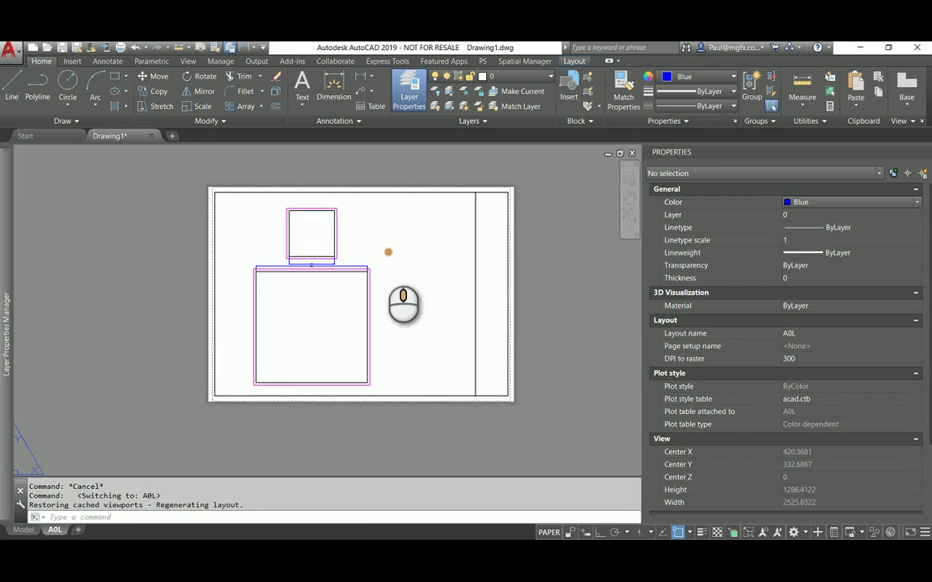